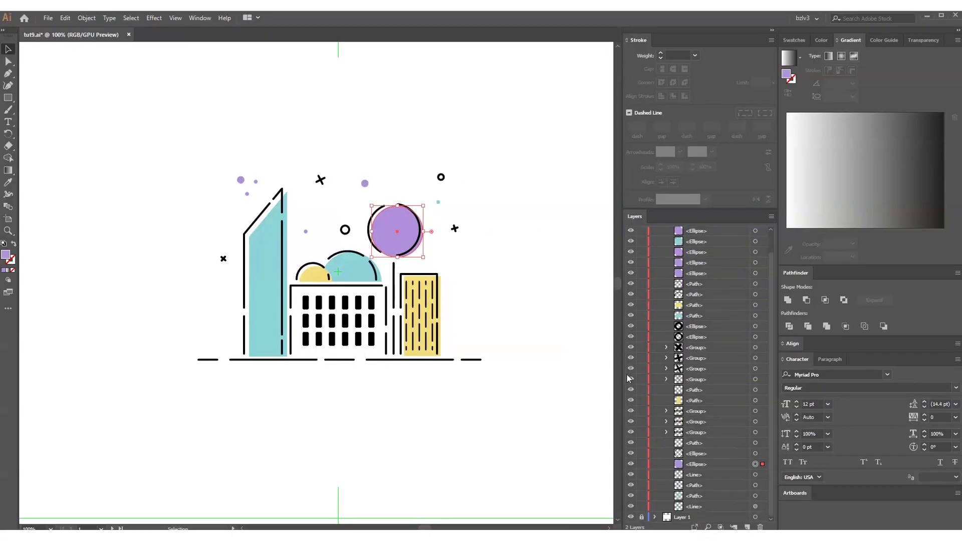
Release the artwork in Layer 2 to separate layers and move all of them out above Layer 2
click(631, 454)
click(631, 497)
click(631, 497)
click(756, 232)
click(771, 217)
click(702, 243)
shift+click(701, 507)
drag(697, 253, 697, 227)
click(499, 393)
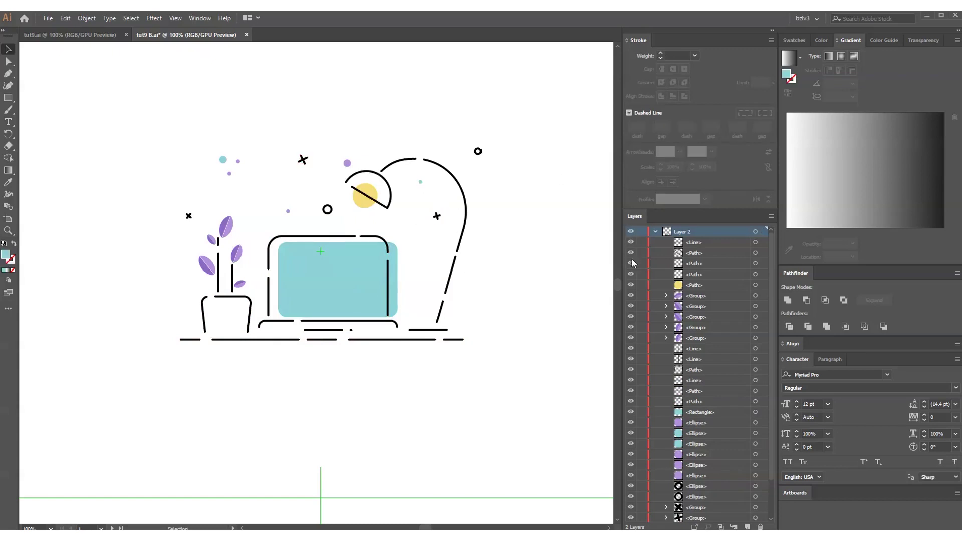
Delete the small stray dashed path near the lower right edge of the laptop screen
click(756, 275)
click(631, 412)
click(631, 412)
click(756, 275)
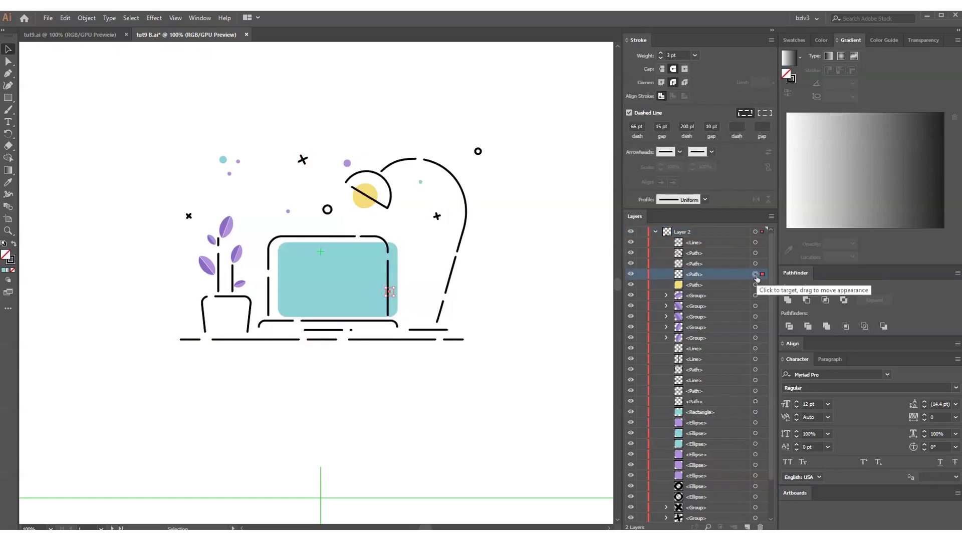
key(Delete)
Group the plant's stem lines and pot outline into one group
click(755, 348)
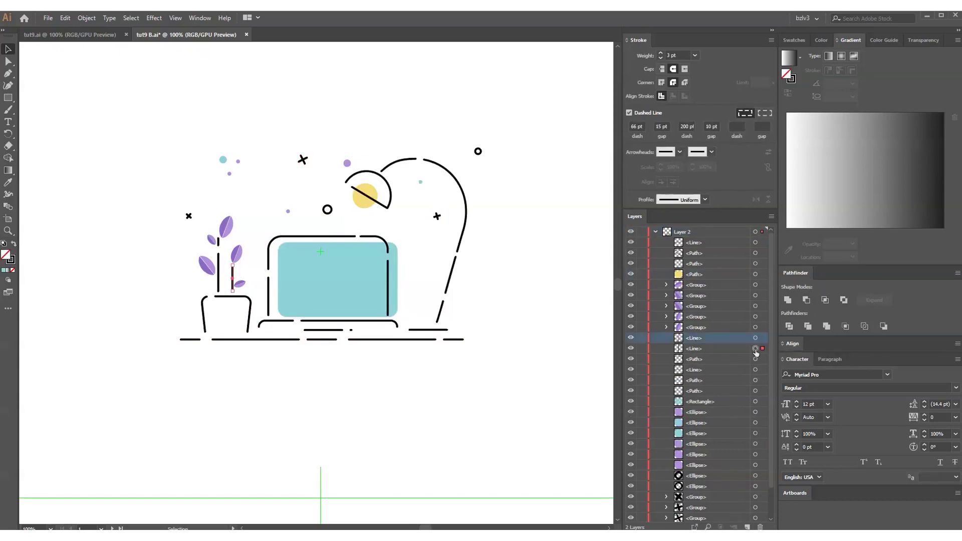
shift+click(693, 360)
shift+click(693, 369)
shift+click(755, 338)
shift+click(755, 359)
ctrl+click(694, 370)
key(ctrl+g)
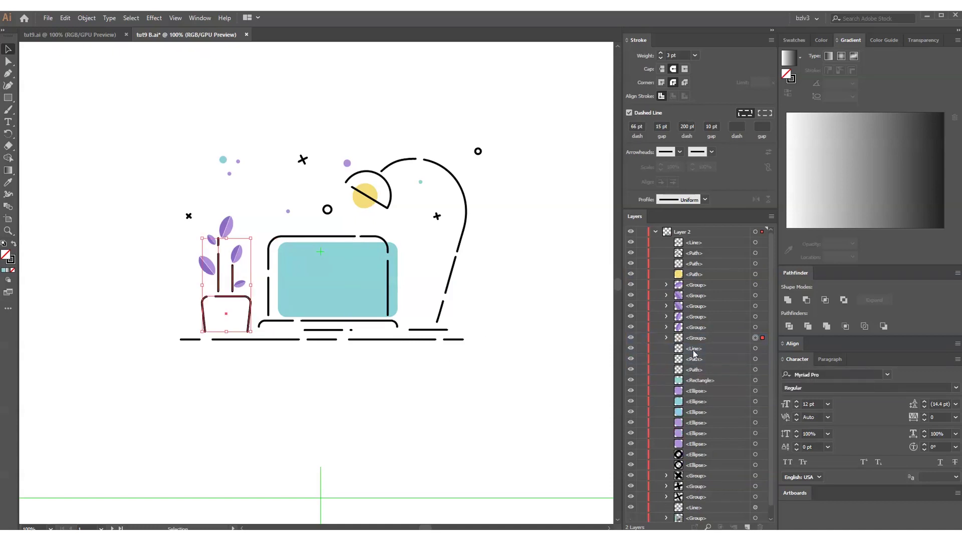
Group the laptop's remaining line and two outline paths, leaving the teal screen rectangle separate
click(694, 351)
shift+click(693, 371)
click(755, 370)
key(ctrl+g)
click(713, 361)
click(761, 360)
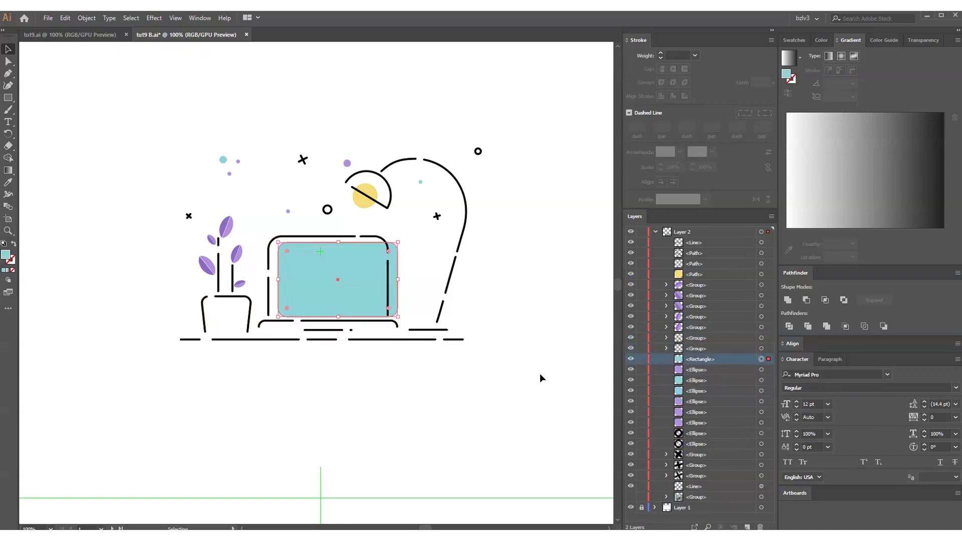
Group all the decorative dots, rings and crosses around the scene and delete the leftover hidden group
drag(250, 142, 187, 215)
shift+click(437, 216)
shift+click(478, 152)
key(ctrl+g)
click(702, 391)
click(760, 527)
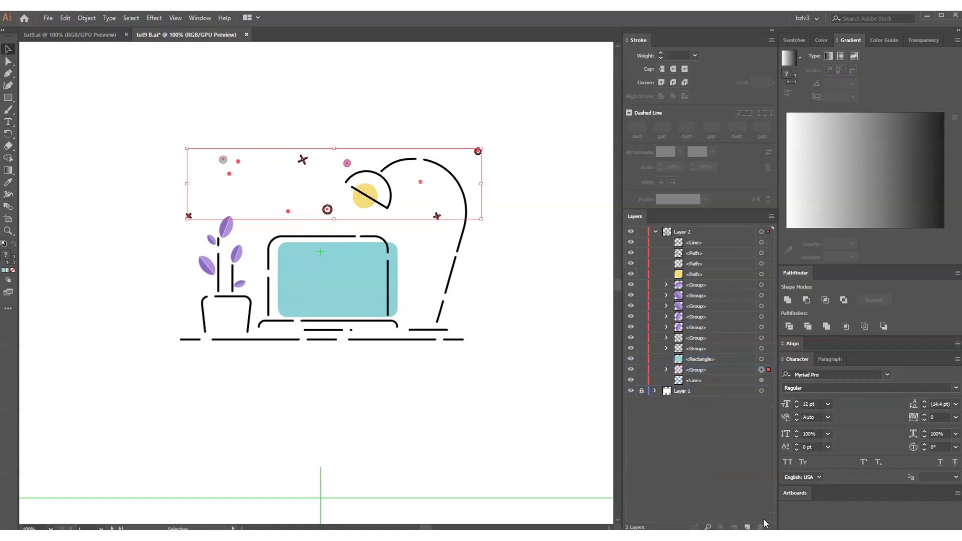
Release the desk illustration's Layer 2 contents to separate layers and select the resulting layers
click(701, 232)
click(772, 217)
shift+click(693, 245)
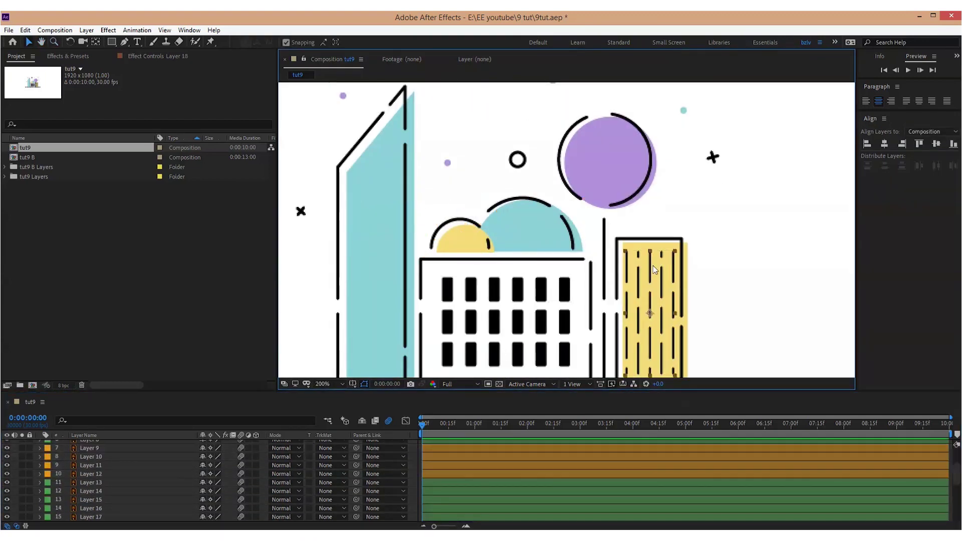
In After Effects, enlarge the timeline and move Layers 13 to 17 directly below Layer 8 in tut9
drag(288, 391, 284, 312)
scroll(151, 425, up, 3)
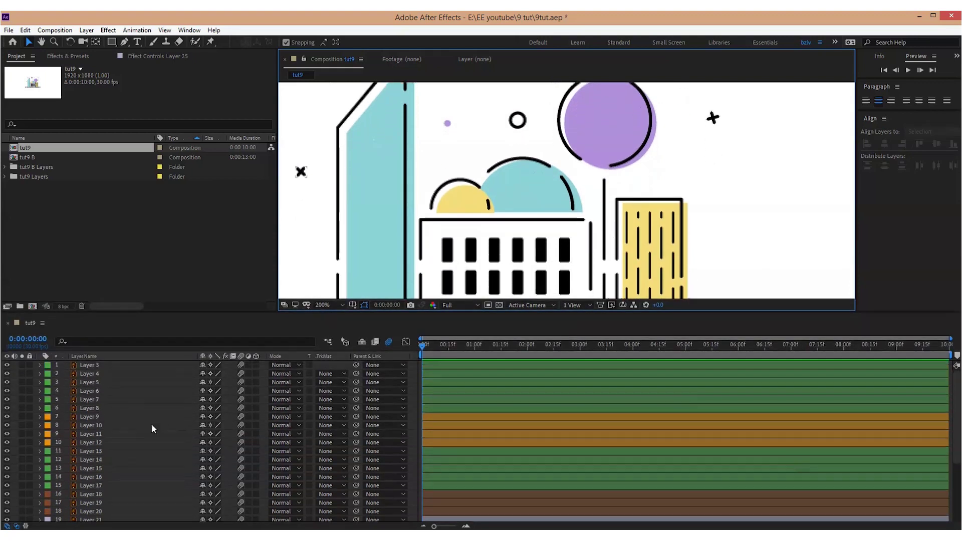
click(125, 365)
shift+click(125, 408)
click(90, 451)
drag(672, 129, 671, 179)
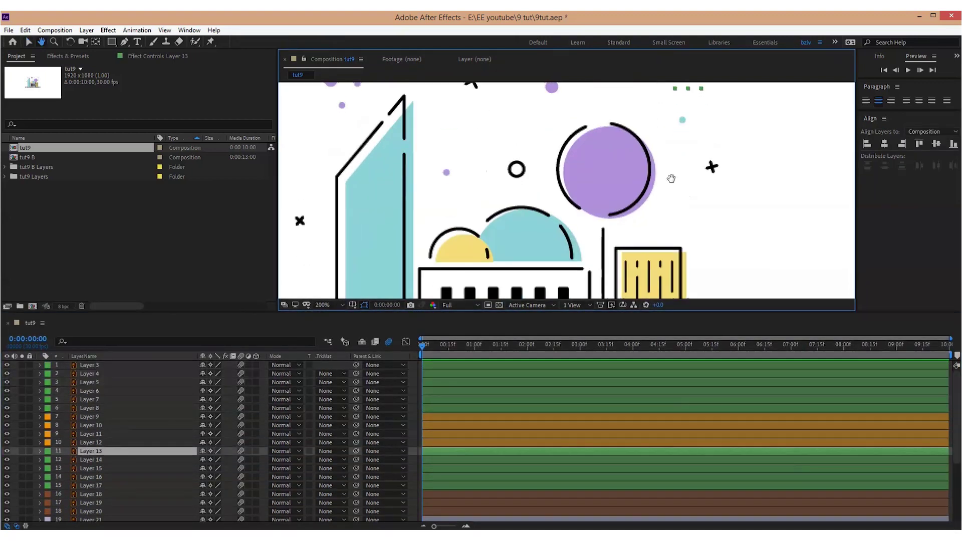
shift+click(89, 486)
drag(89, 485, 97, 413)
Pre-compose the decorative Layers 3 to 8 and 13 to 17 as acc
shift+click(92, 366)
key(ctrl+shift+c)
text(acc)
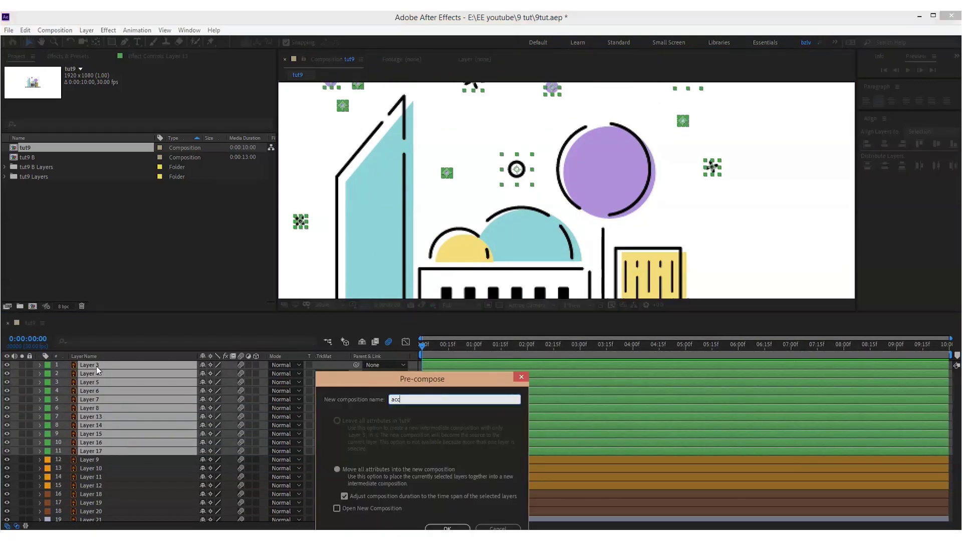
key(Return)
Pre-compose the dome shapes on Layers 9 to 12 as sp
click(91, 374)
shift+click(90, 399)
key(ctrl+shift+c)
text(sp)
key(Return)
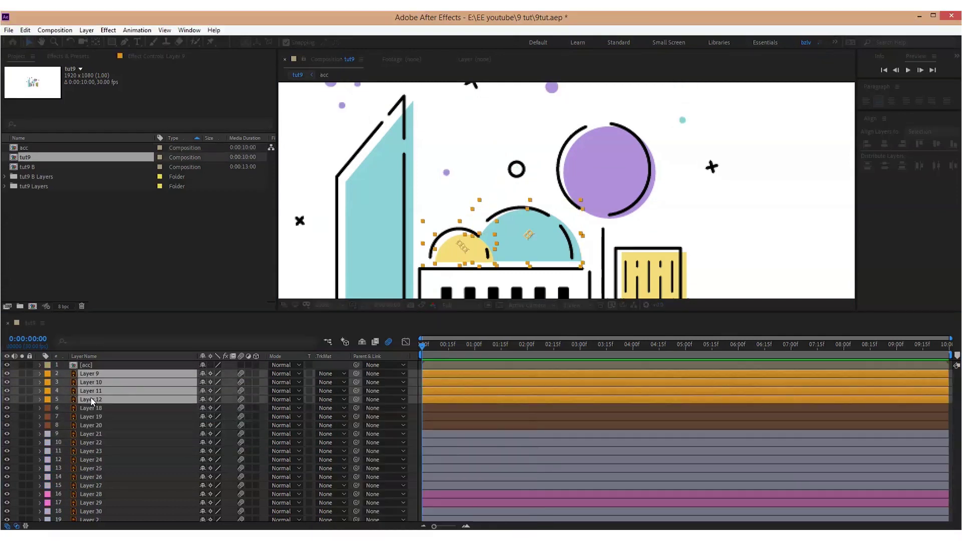
Pre-compose the yellow building's Layers 18 to 20 as yel
click(91, 381)
shift+click(90, 399)
key(ctrl+shift+c)
text(yel)
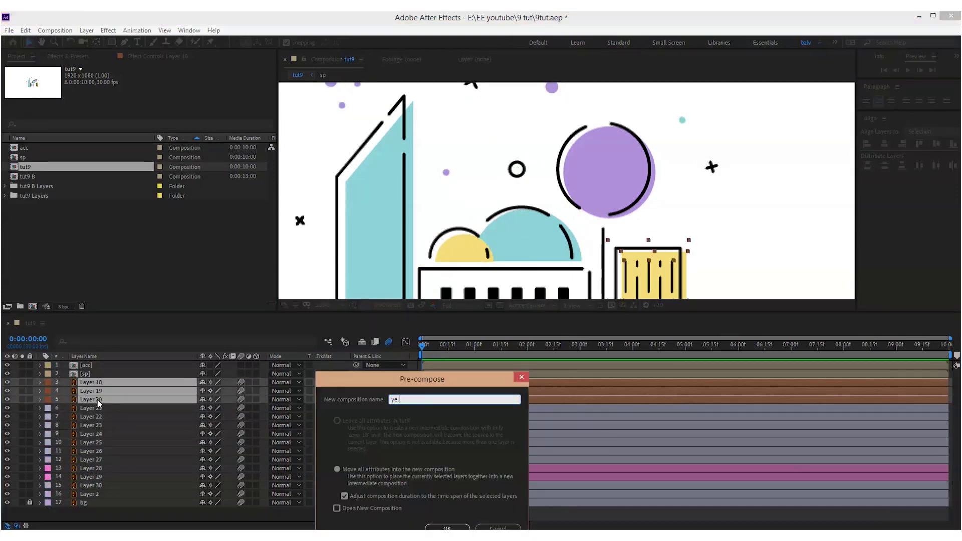
key(Return)
Lock the acc, sp and yel pre-comps and the ground line on Layer 30
click(96, 391)
drag(29, 365, 29, 383)
key(space)
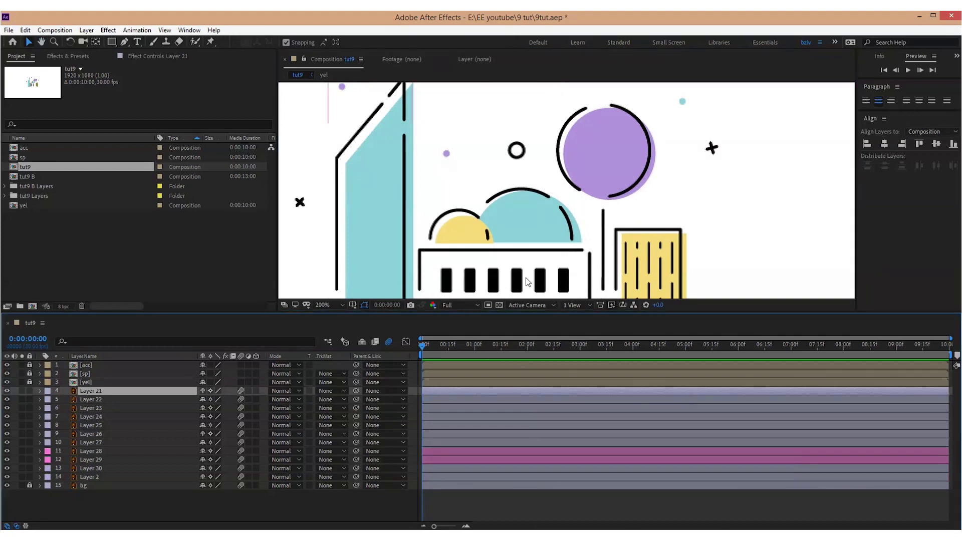
drag(526, 281, 526, 170)
key(v)
scroll(614, 213, down, 2)
click(91, 469)
click(30, 468)
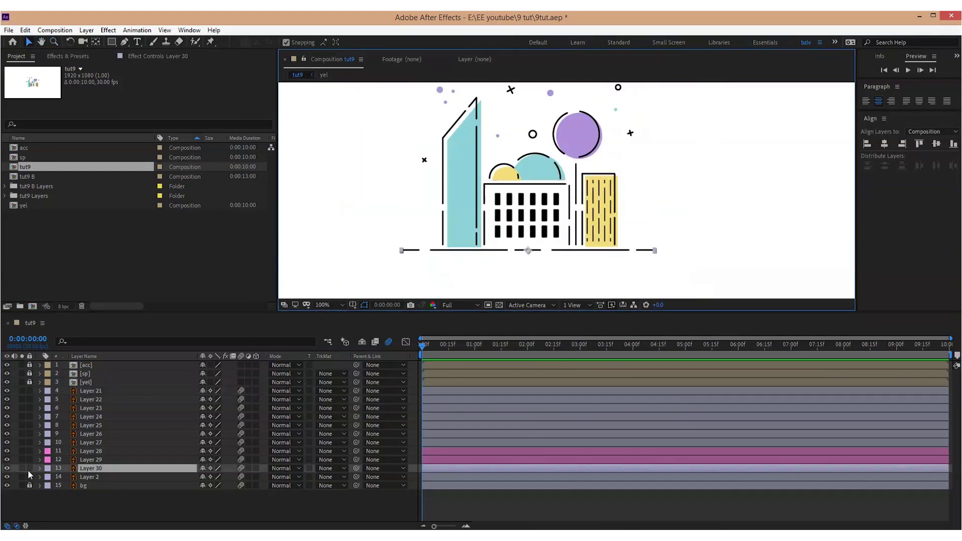
Pre-compose the central building's Layers 21 to 24 as cb and lock the new pre-comp
drag(499, 269, 552, 239)
click(7, 391)
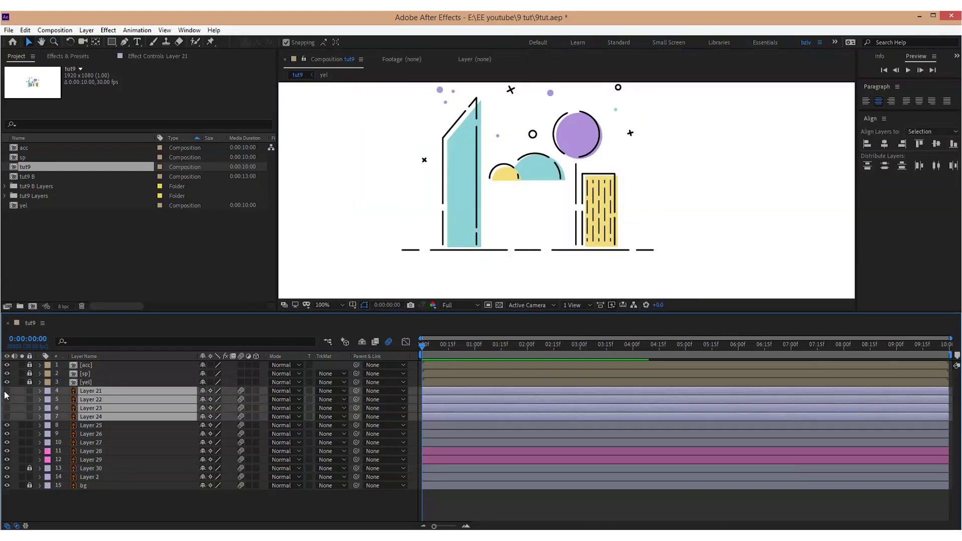
click(7, 391)
key(ctrl+shift+c)
text(cb)
key(Return)
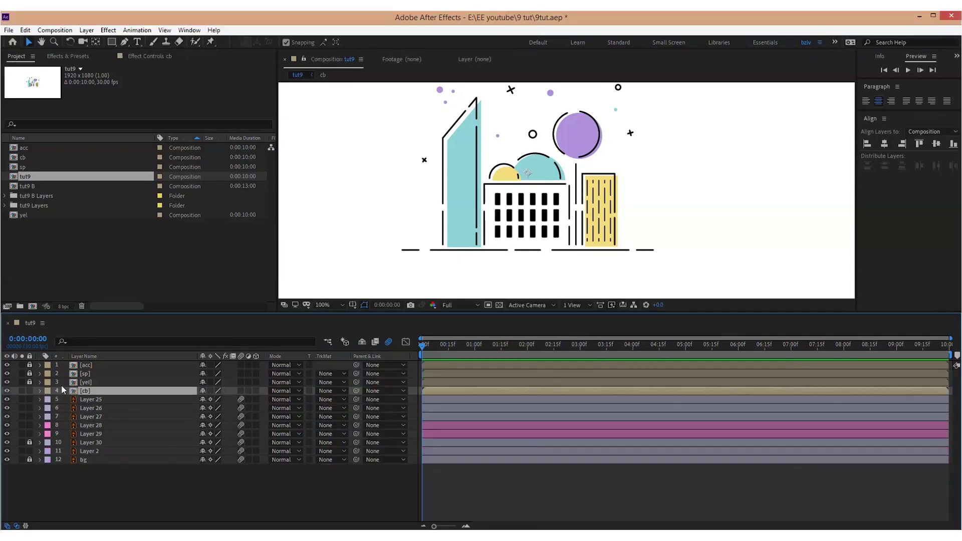
click(30, 390)
Pre-compose the purple circle tower on Layers 25 to 27 as vt
click(77, 399)
shift+click(88, 408)
shift+click(87, 417)
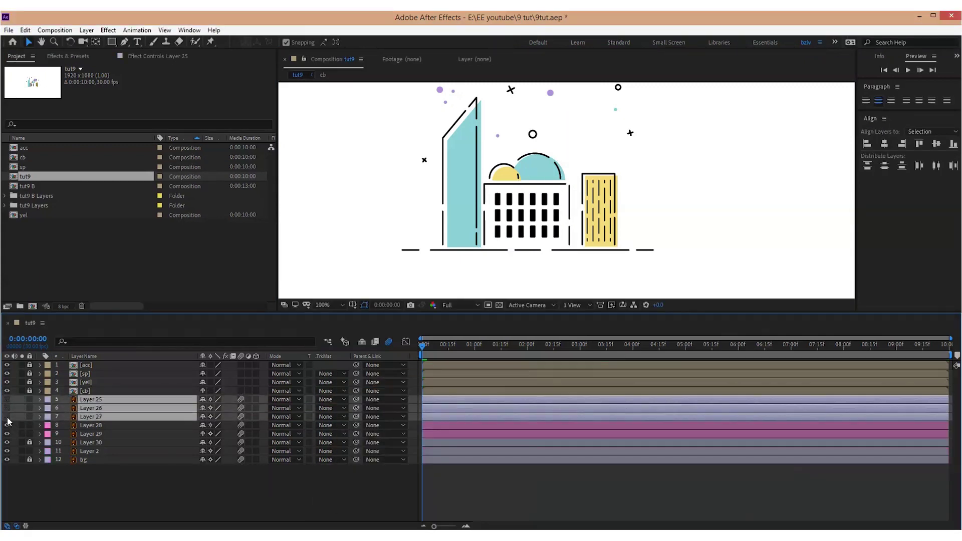
key(ctrl+shift+c)
text(vt)
key(Return)
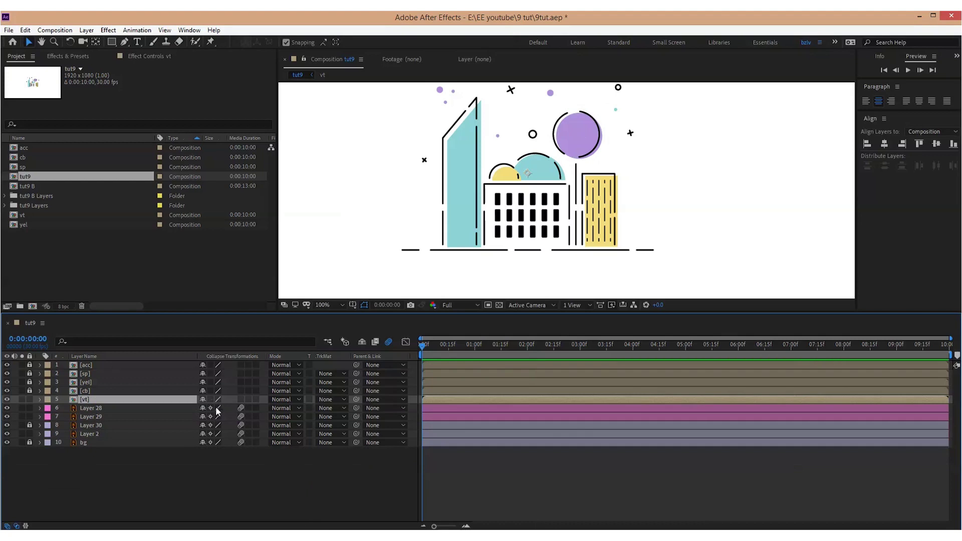
Pre-compose the tall teal building's Layers 28 and 29 as tb
click(87, 408)
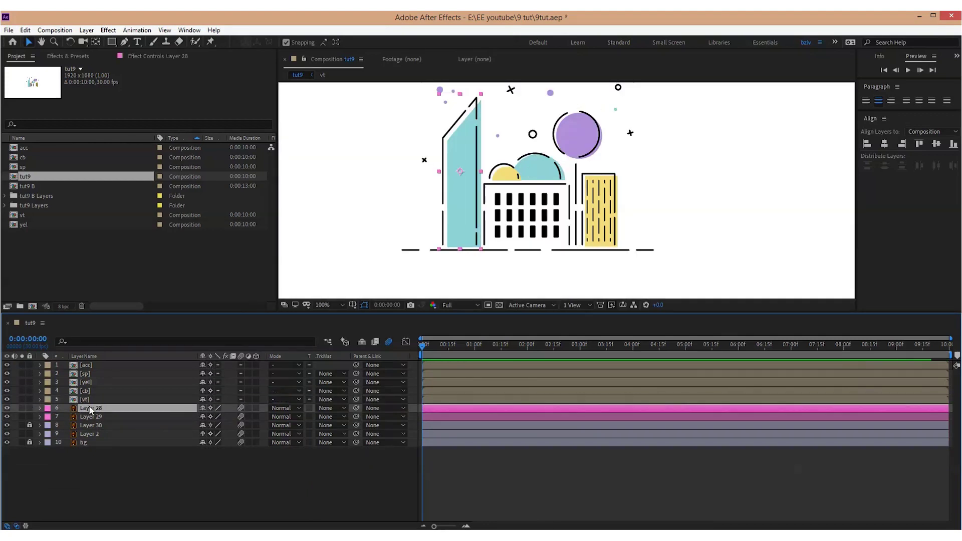
shift+click(93, 418)
key(ctrl+shift+c)
text(tb)
key(Return)
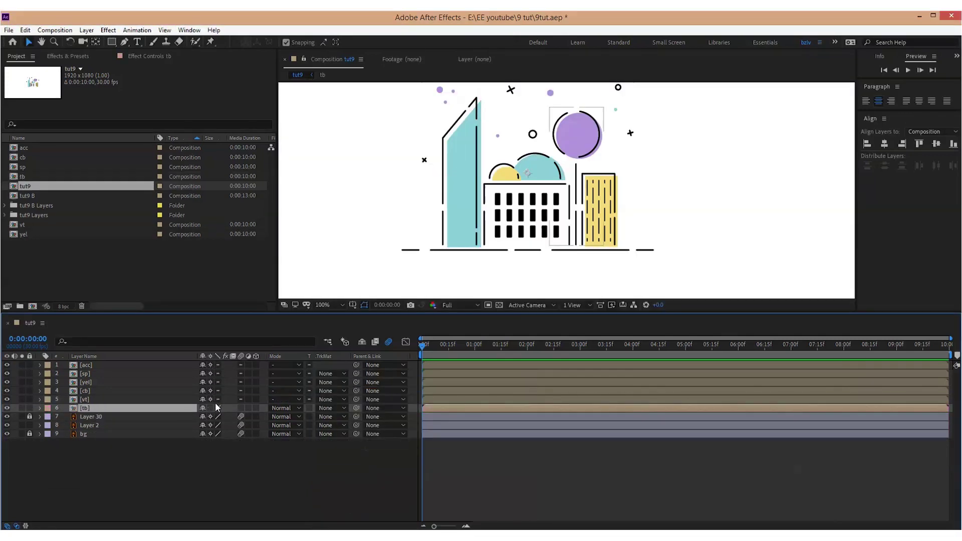
click(90, 416)
click(91, 426)
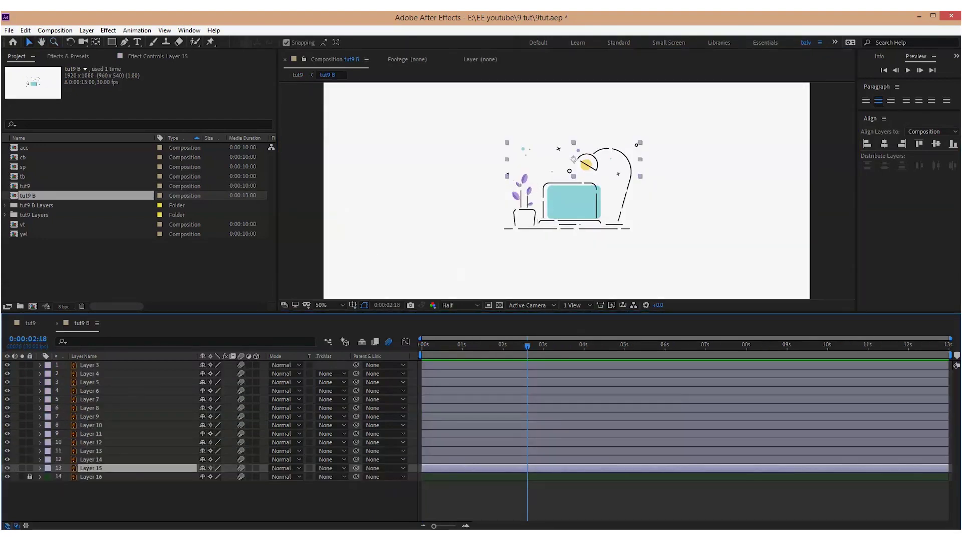
Rename the decorations layer, Layer 15, to acc in tut9 B and lock it
key(Return)
text(acc)
click(30, 469)
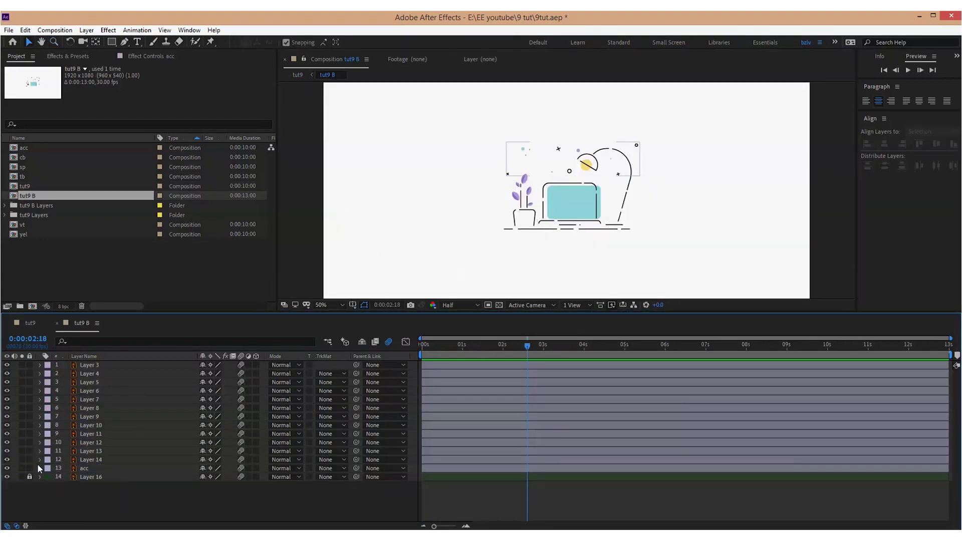
Pre-compose the laptop's Layers 13 and 14 as lapt
click(90, 460)
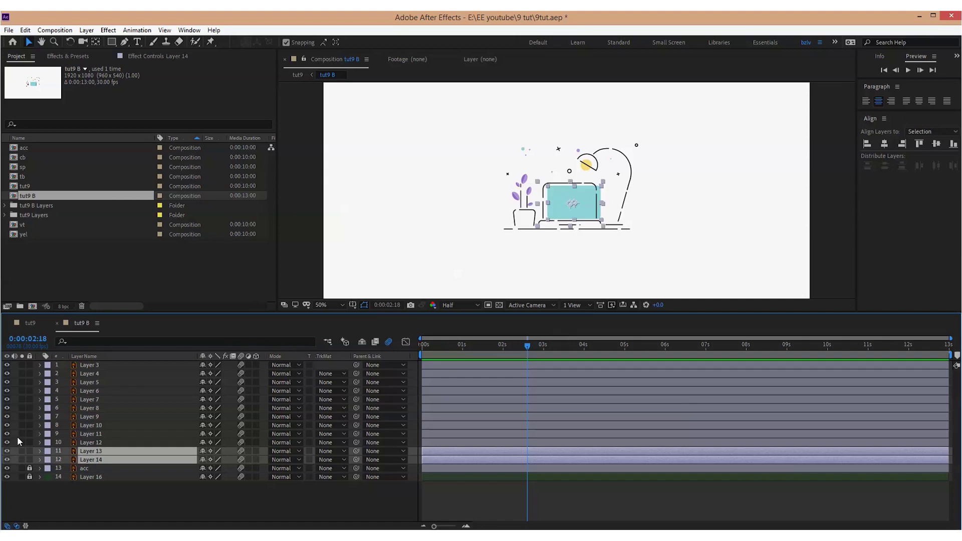
key(ctrl+shift+c)
text(lapt)
key(Return)
Pre-compose the pot, stems and leaves on Layers 7 to 12 as plant
click(100, 443)
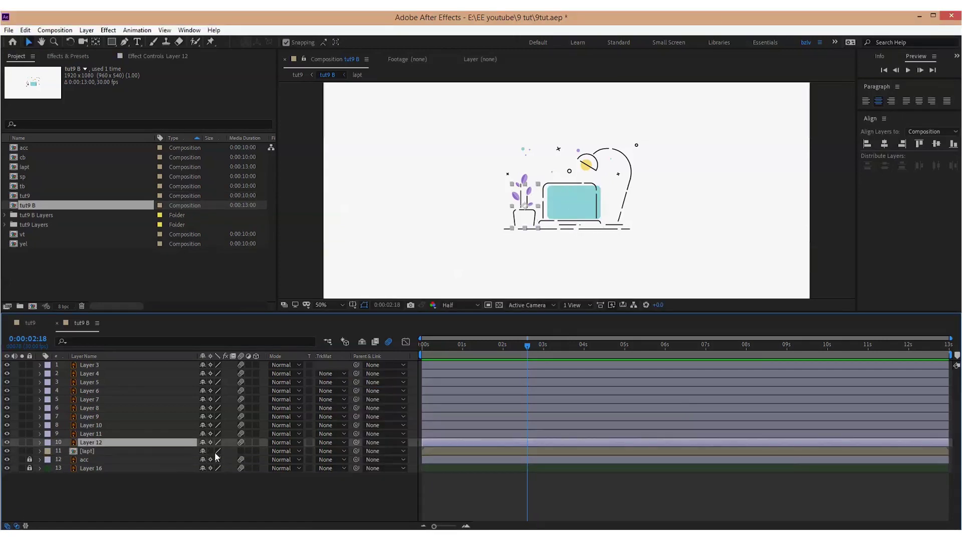
shift+click(94, 434)
shift+click(95, 417)
shift+click(94, 408)
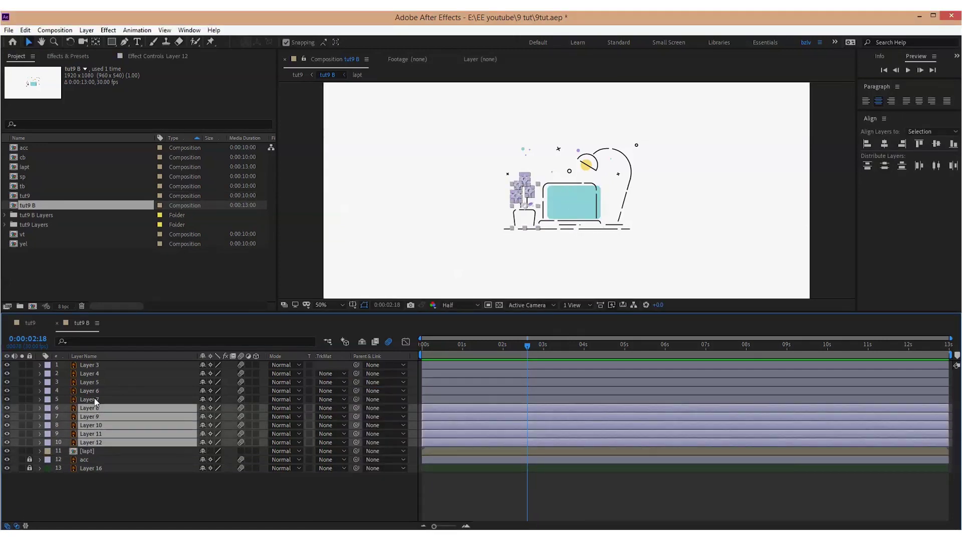
shift+click(95, 399)
key(ctrl+shift+c)
text(plant)
key(Return)
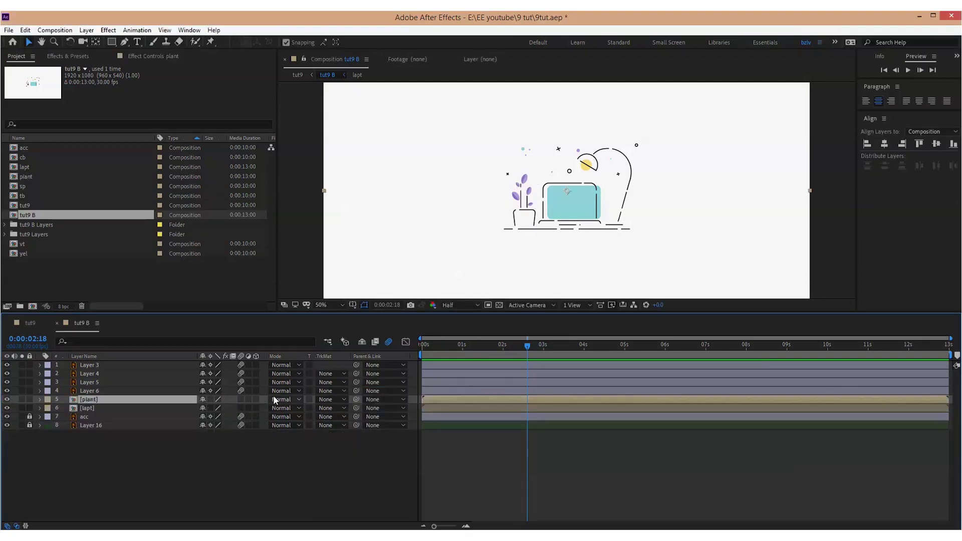
Pre-compose the desk lamp's Layers 3 to 6 as lamp
click(90, 391)
shift+click(92, 382)
shift+click(93, 374)
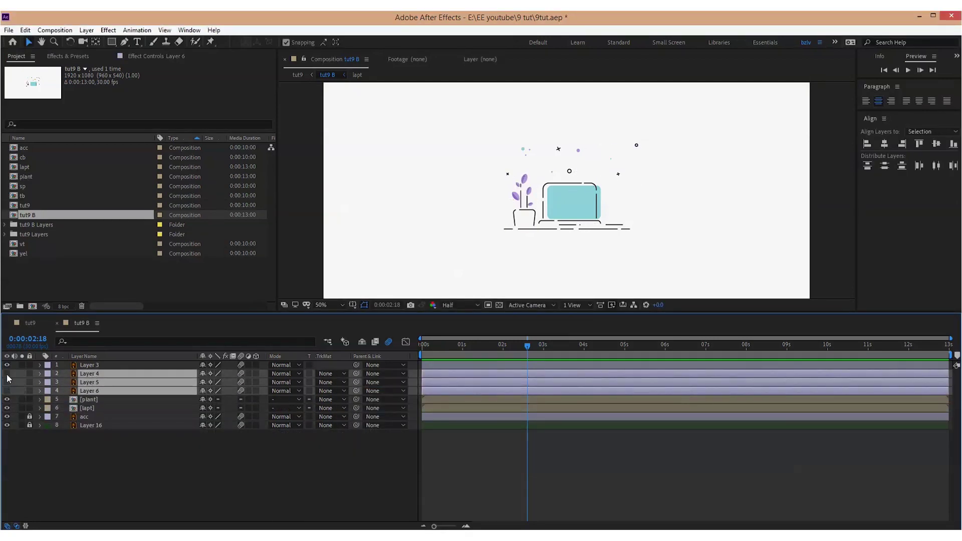
shift+click(93, 365)
click(80, 374)
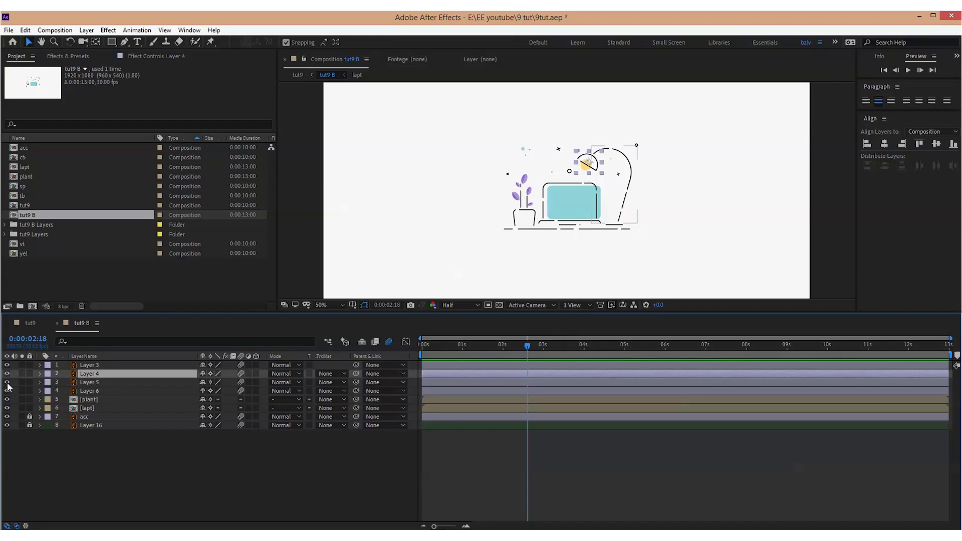
click(90, 391)
shift+click(84, 365)
key(ctrl+shift+c)
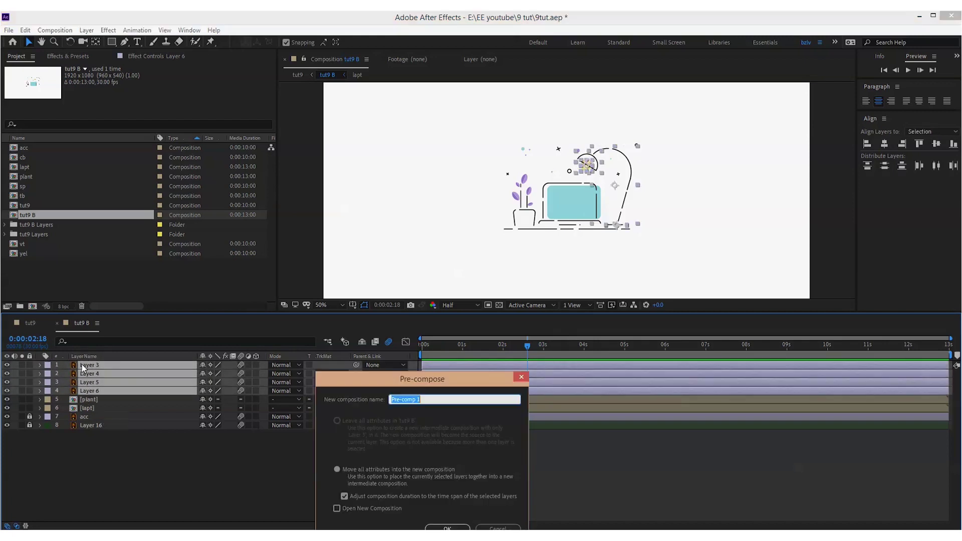
text(lamp)
key(Return)
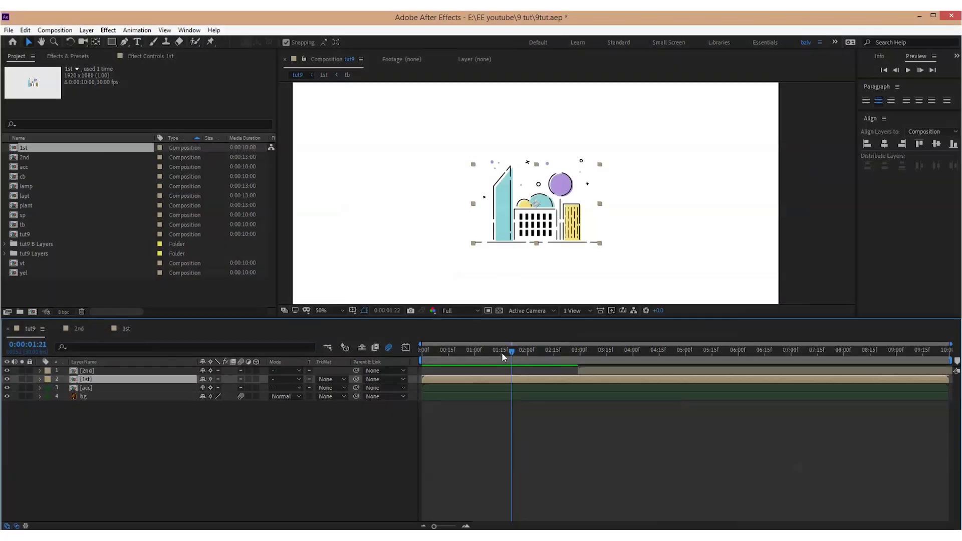
Open the 1st composition from tut9, trim its duration to 0:00:03:17 and scrub through its timeline
drag(504, 351, 626, 371)
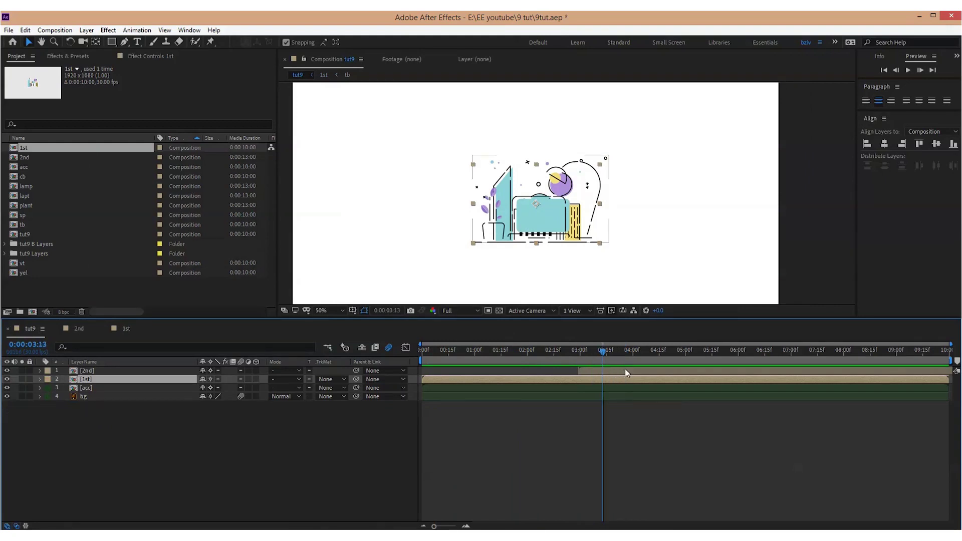
double_click(626, 378)
drag(951, 361, 610, 362)
click(622, 371)
drag(930, 351, 480, 338)
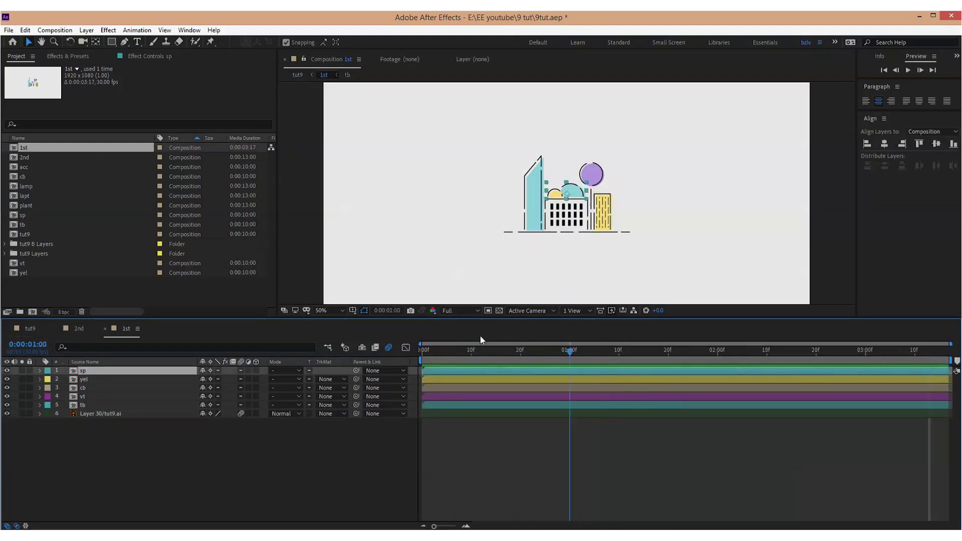
click(314, 455)
Create a shape layer from the ground line layer Layer 30/tut9.ai, name it line Outlines, and select the original
click(115, 411)
right_click(116, 411)
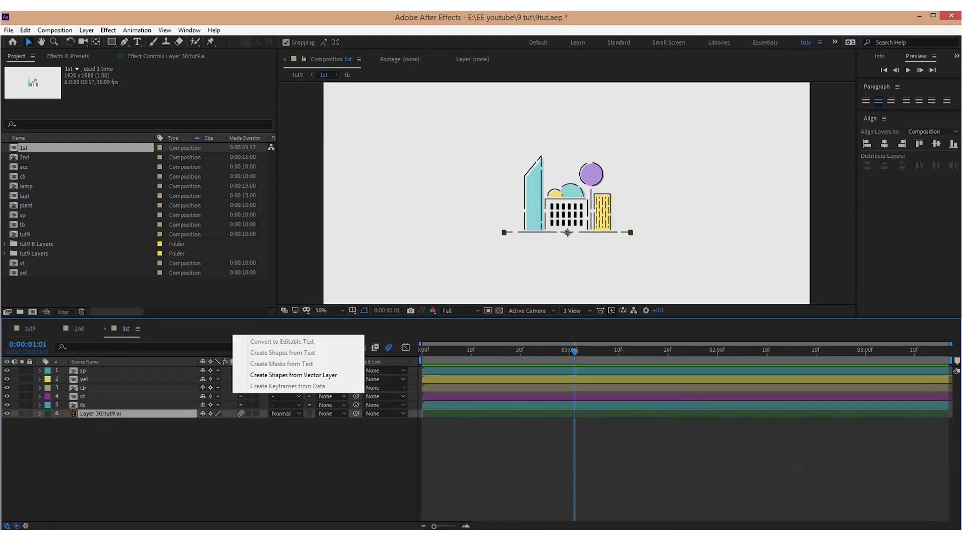
click(281, 375)
click(46, 386)
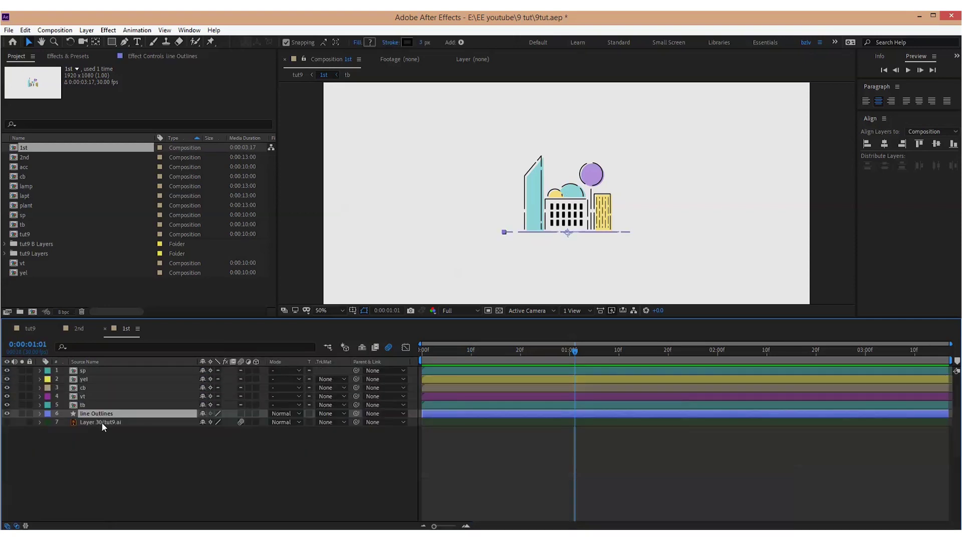
click(86, 423)
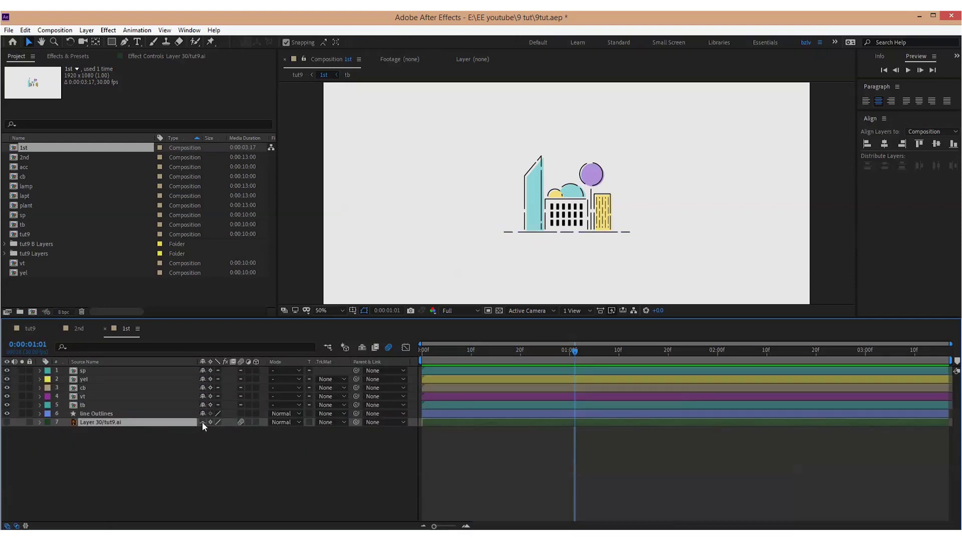
Keyframe Trim Paths on line Outlines over the first 20 frames, End from 0% to 100% and Offset from 1x+45° to 0°
click(66, 414)
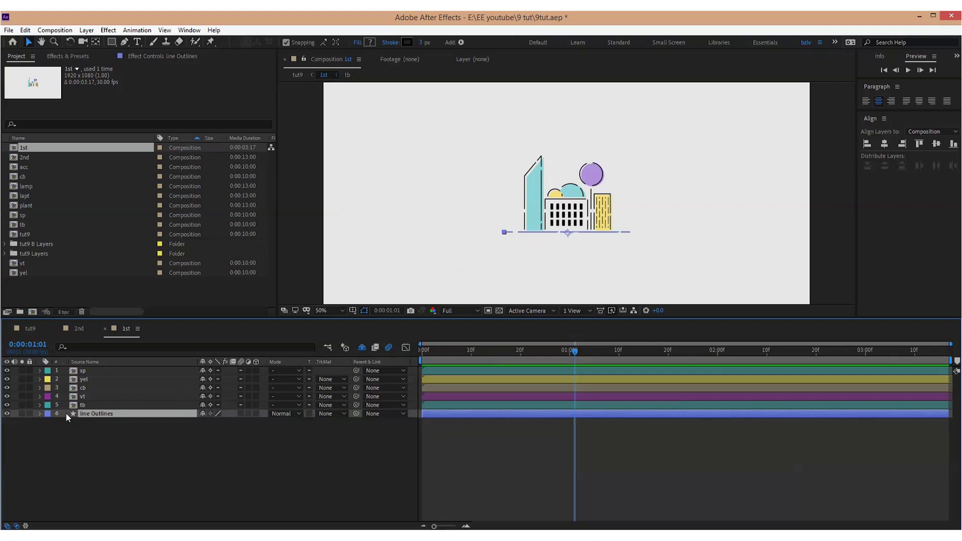
click(41, 414)
scroll(59, 523, down, 6)
key(Home)
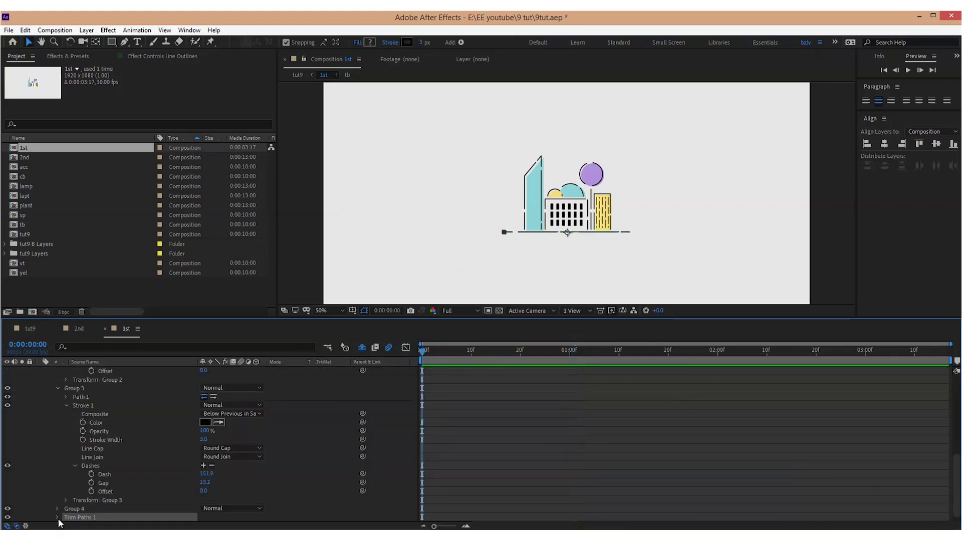
click(58, 518)
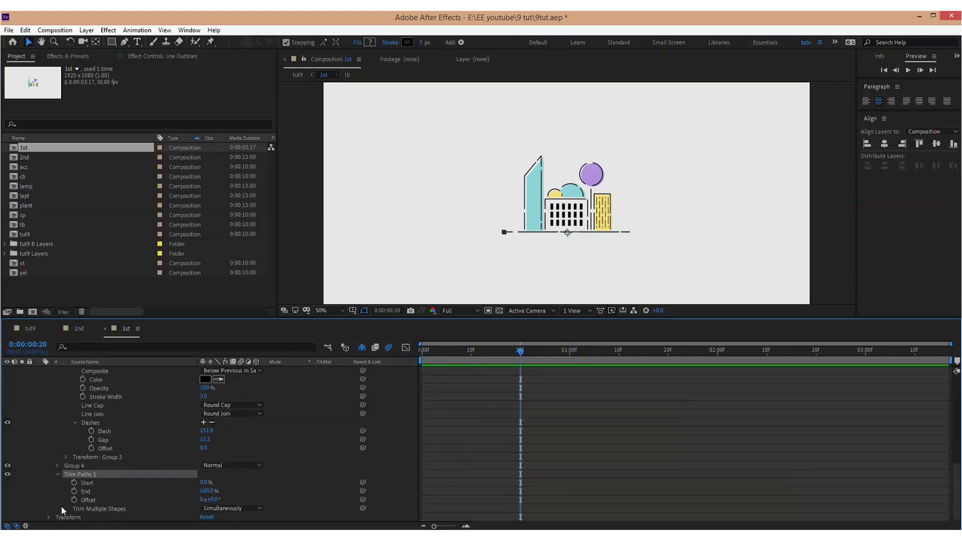
drag(569, 490, 517, 505)
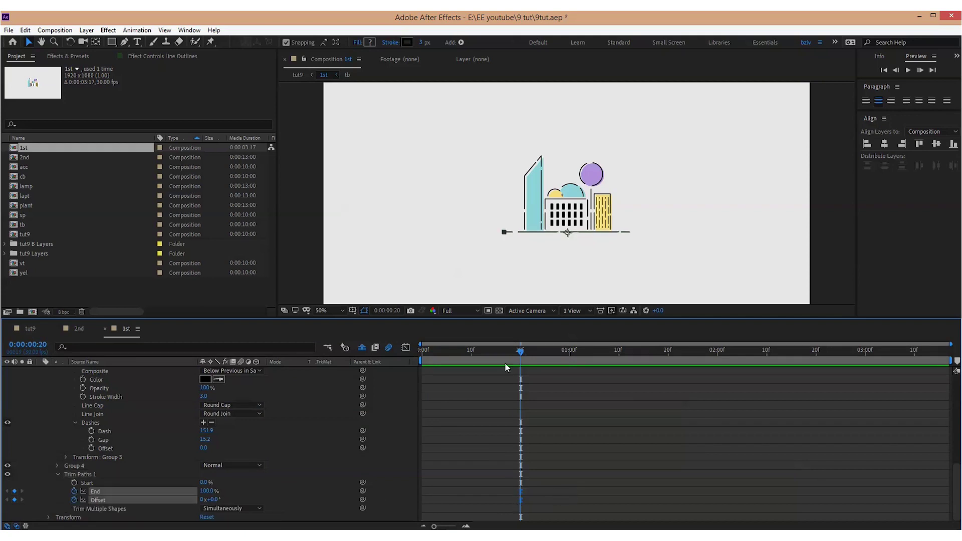
drag(216, 501, 148, 493)
End the 1st composition's work area at 0:00:01:12 and preview the ground line drawing on
click(628, 357)
key(n)
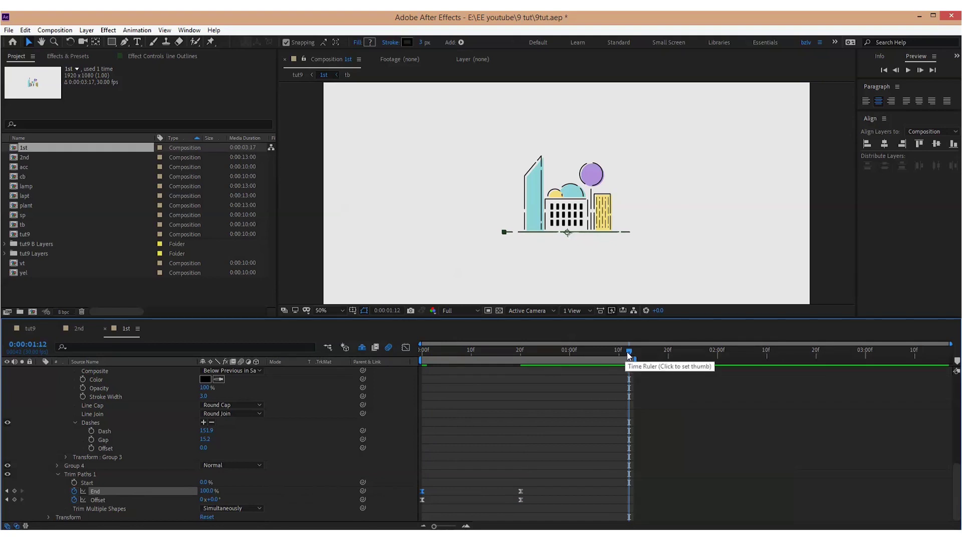
key(Home)
key(space)
Reshape the easing curves of the Trim Paths End and Offset keyframes in the Graph Editor and preview the motion
drag(540, 485, 417, 508)
click(405, 348)
drag(544, 394, 440, 380)
click(406, 347)
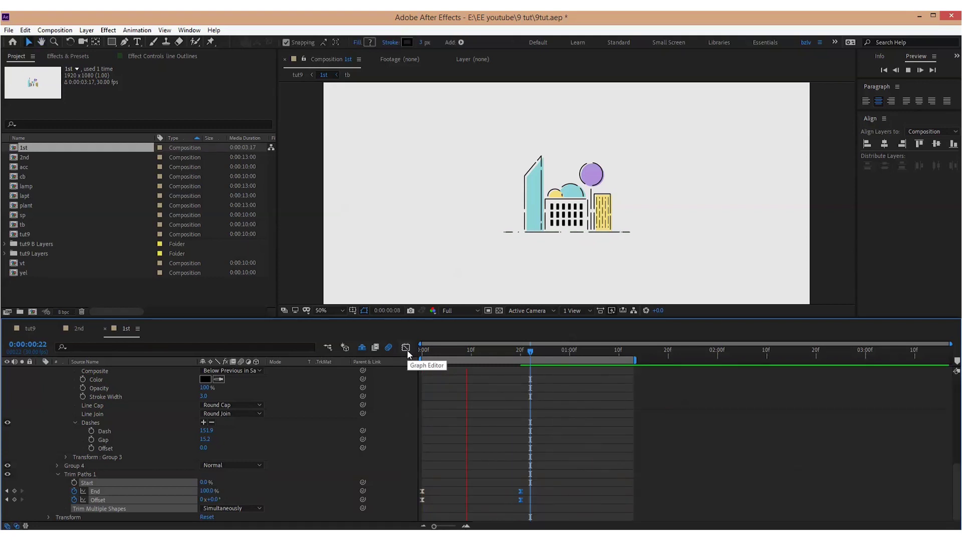
key(space)
key(space)
key(Home)
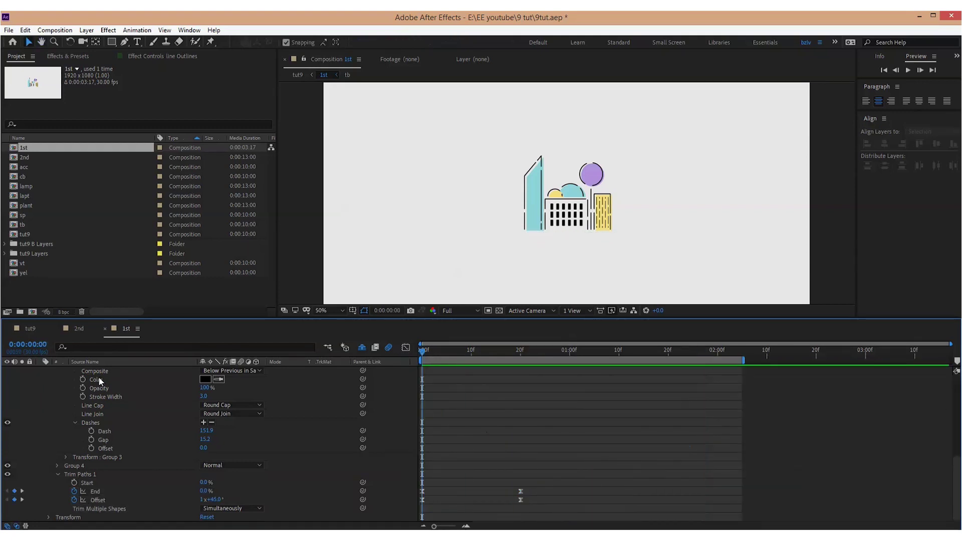
Examine the ground line at 100% magnification to identify which segment each of Groups 1 to 4 draws
scroll(85, 396, up, 7)
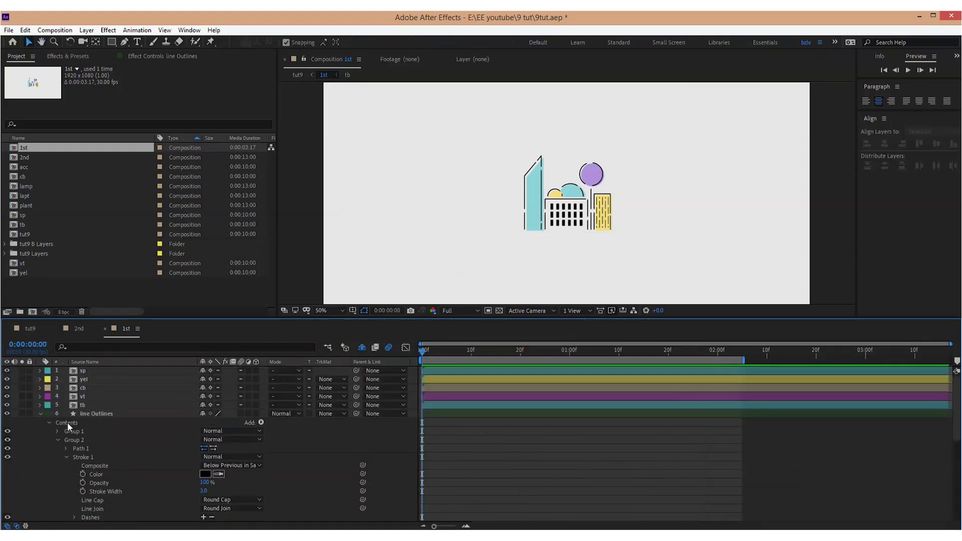
click(67, 423)
click(57, 439)
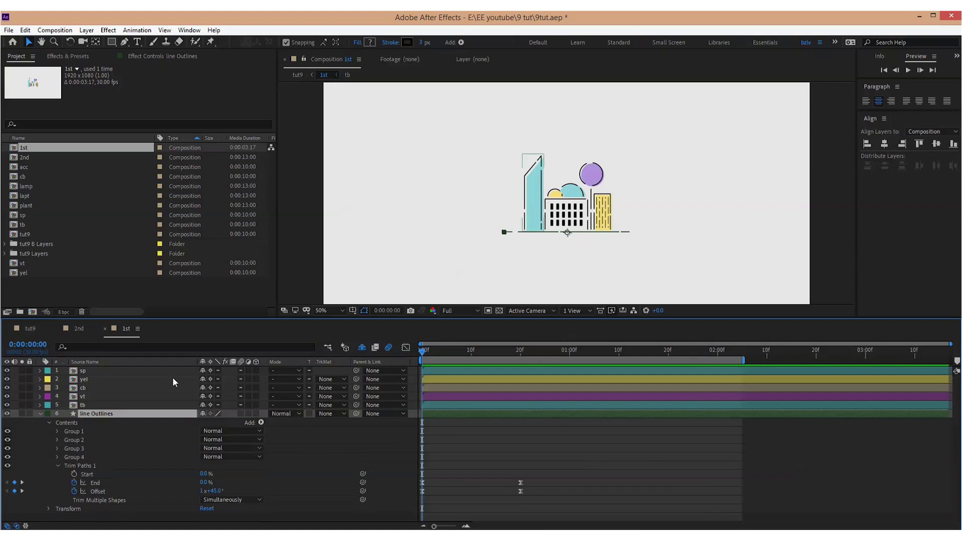
key(z)
click(592, 199)
drag(592, 201, 599, 180)
click(556, 351)
click(29, 42)
click(415, 242)
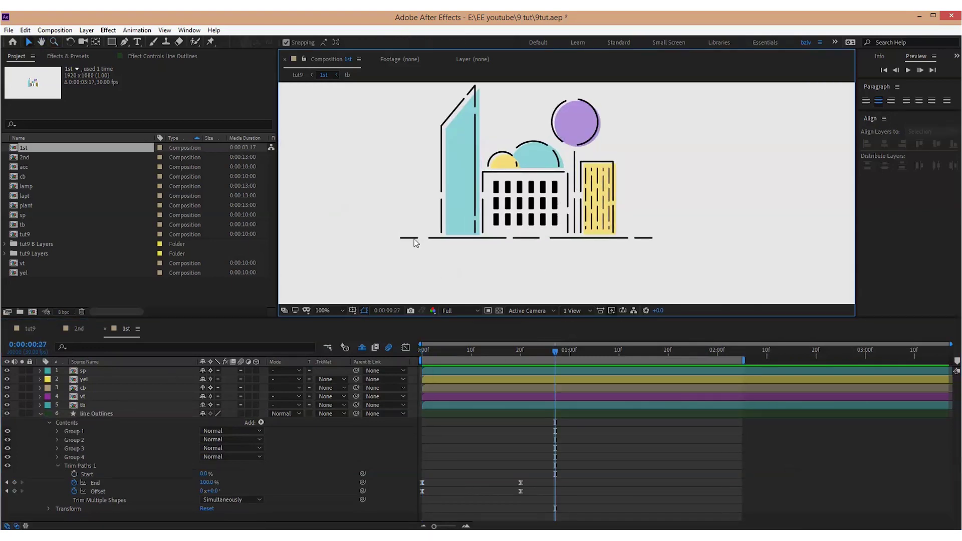
click(79, 430)
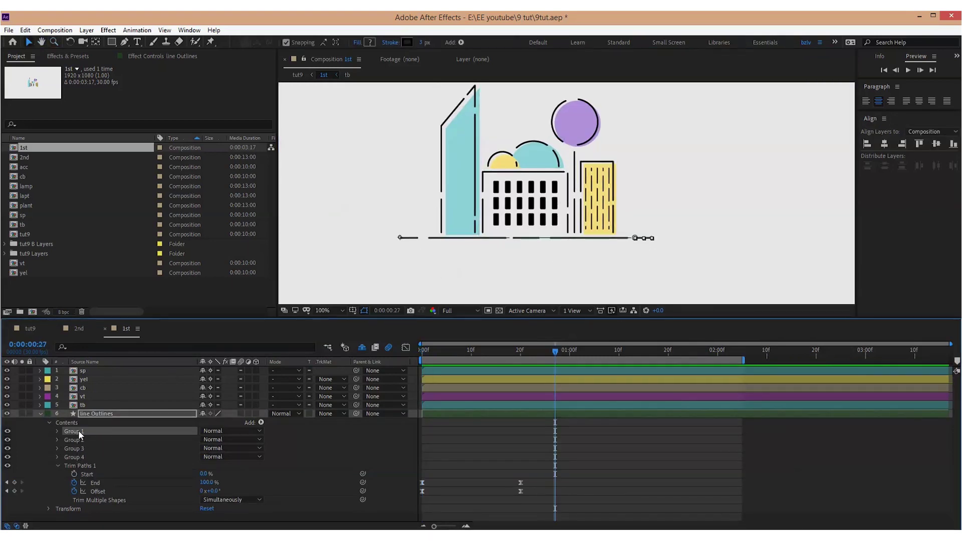
click(76, 440)
click(77, 449)
click(78, 457)
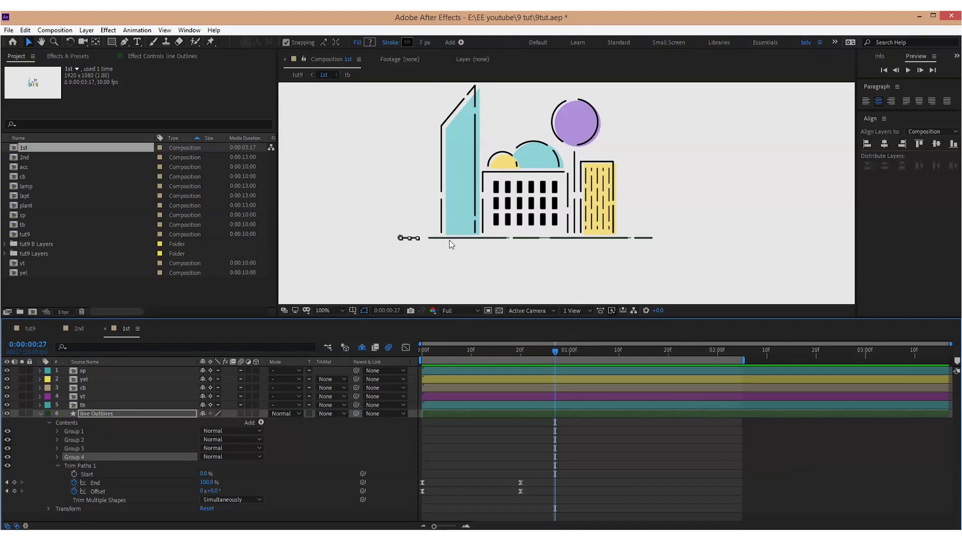
Add a dash and gap to Group 4's stroke and set a dash Offset keyframe of 0 at 0:00:00:00
click(57, 457)
click(64, 458)
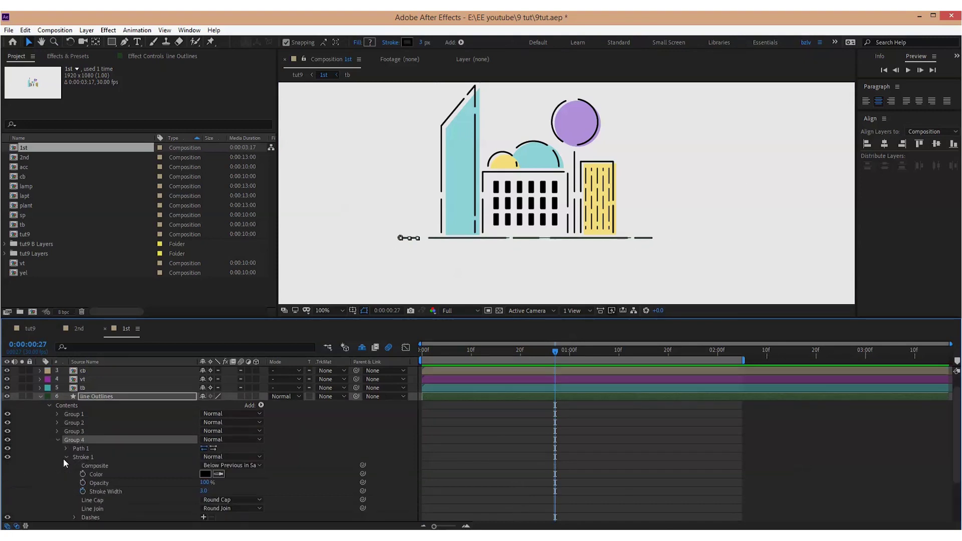
click(204, 466)
click(204, 466)
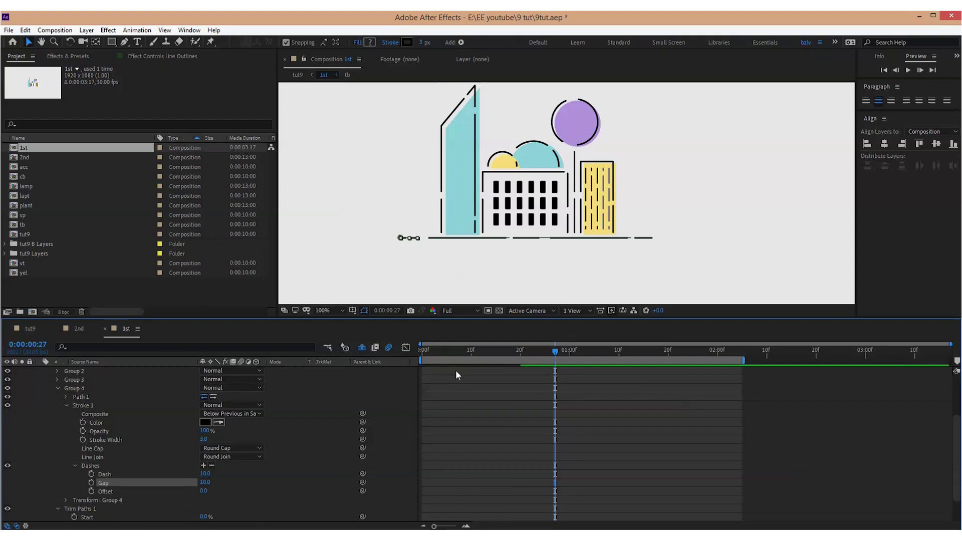
drag(443, 359, 422, 359)
click(91, 491)
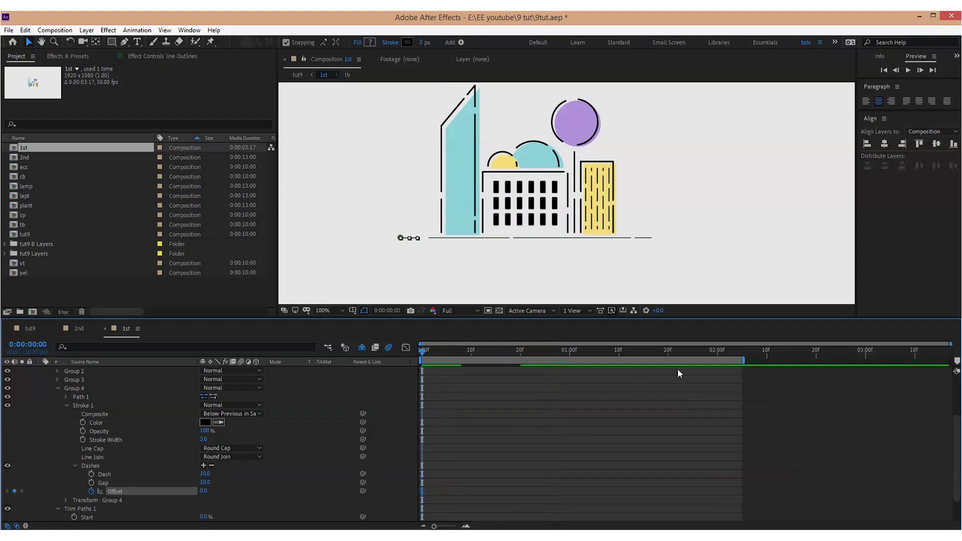
Animate Group 4's dash Offset with a Dash of 116 and extend all four groups' ending Offset keyframes to about 0:00:04:27
click(713, 352)
drag(203, 491, 259, 475)
key(space)
click(534, 426)
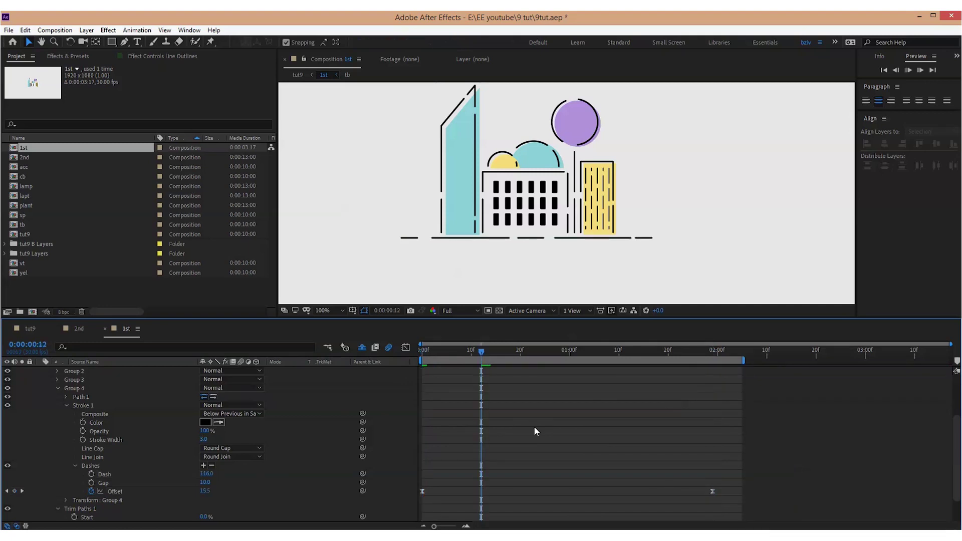
click(423, 492)
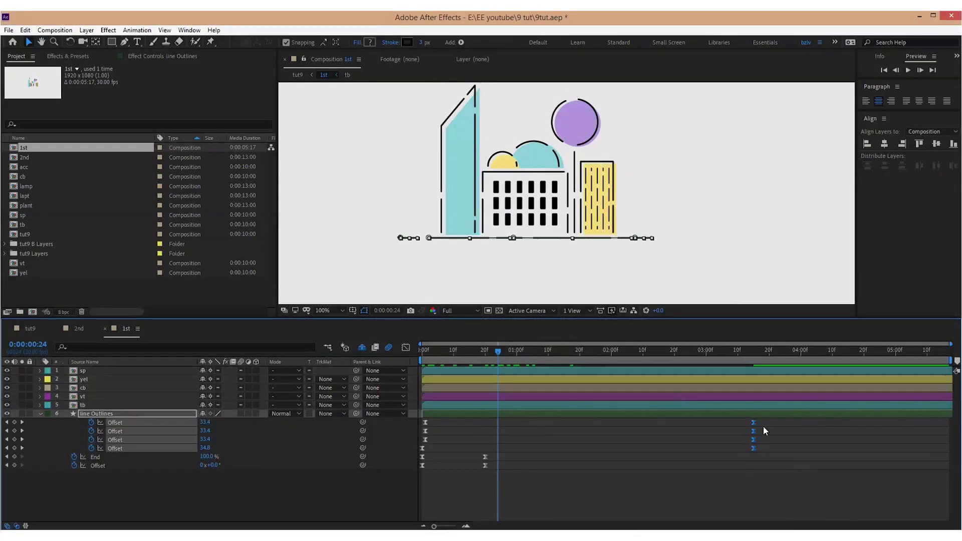
drag(753, 431, 870, 424)
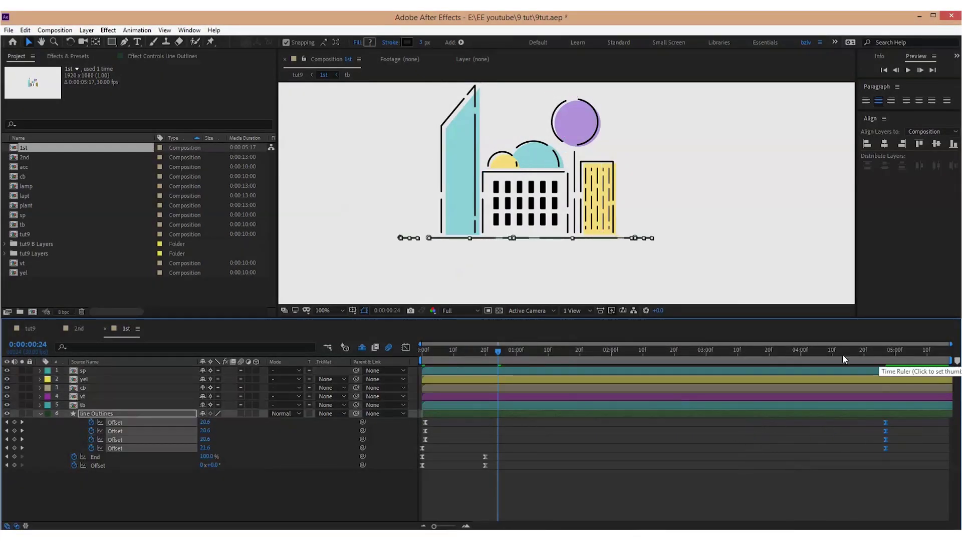
Open the vt composition and change its background colour to light grey using the copied colour value
double_click(86, 396)
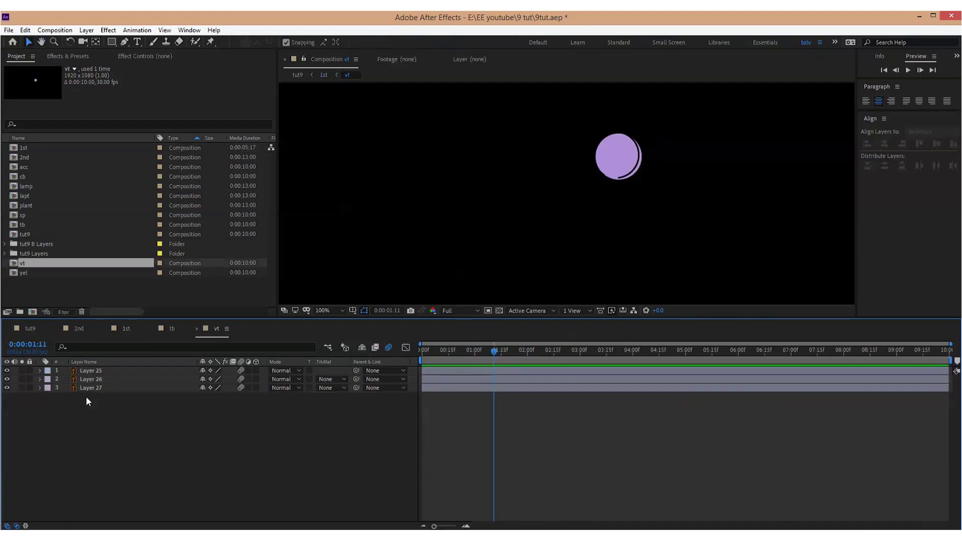
key(ctrl+k)
click(507, 460)
key(ctrl+v)
click(322, 168)
click(651, 518)
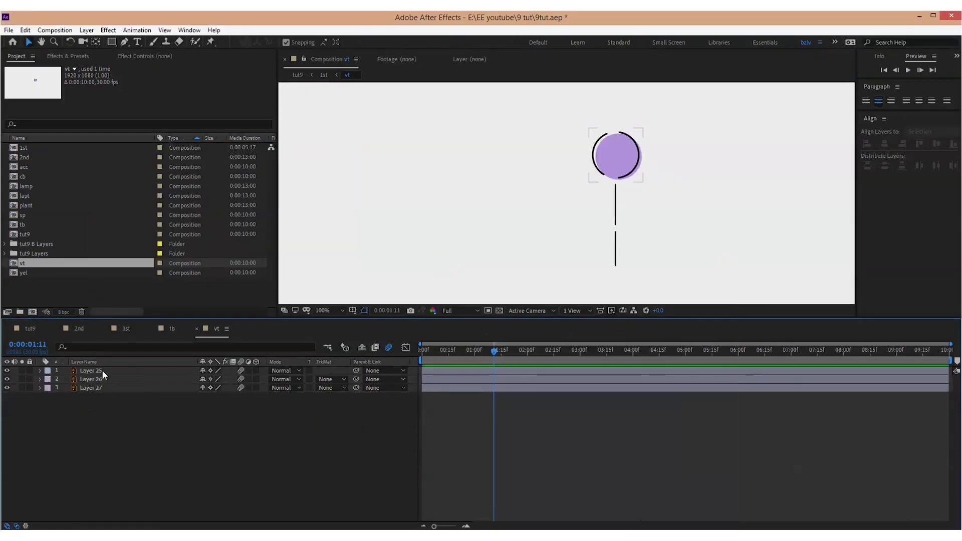
Create shape layers from the outline vector layers Layer 25 and Layer 27 in vt
click(102, 371)
click(100, 380)
click(92, 372)
ctrl+click(91, 389)
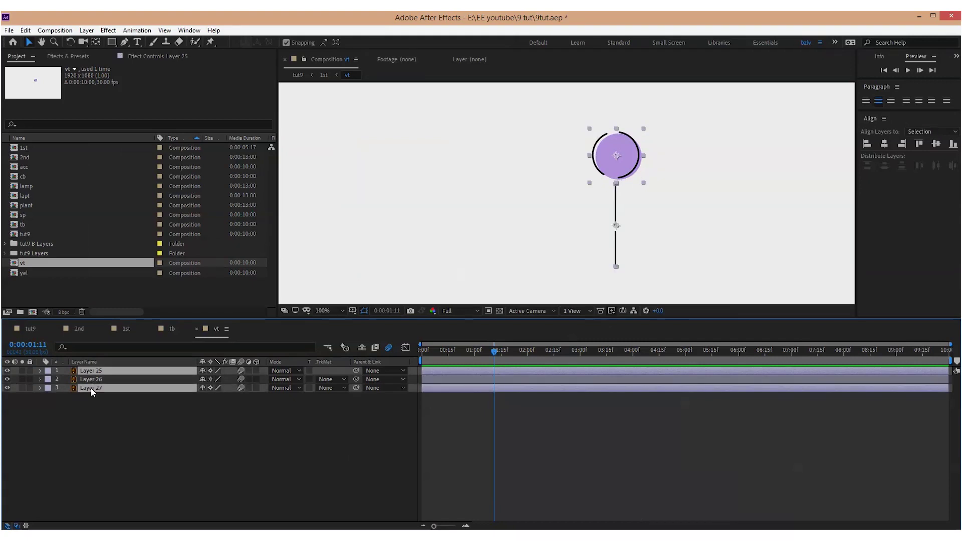
right_click(89, 372)
click(258, 331)
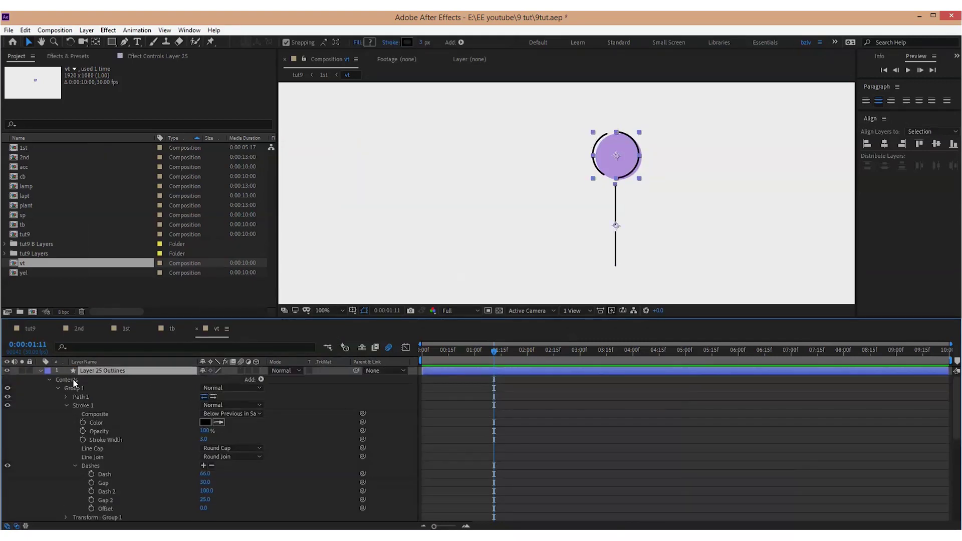
key(Delete)
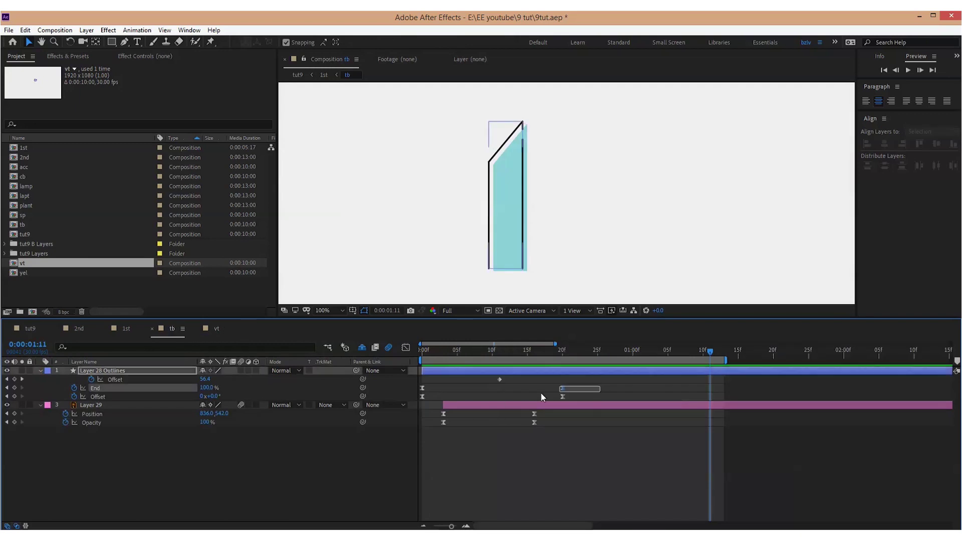
Paste the Trim Paths animation copied from tb onto Layer 25 Outlines and Layer 27 Outlines in vt, and preview it
click(217, 328)
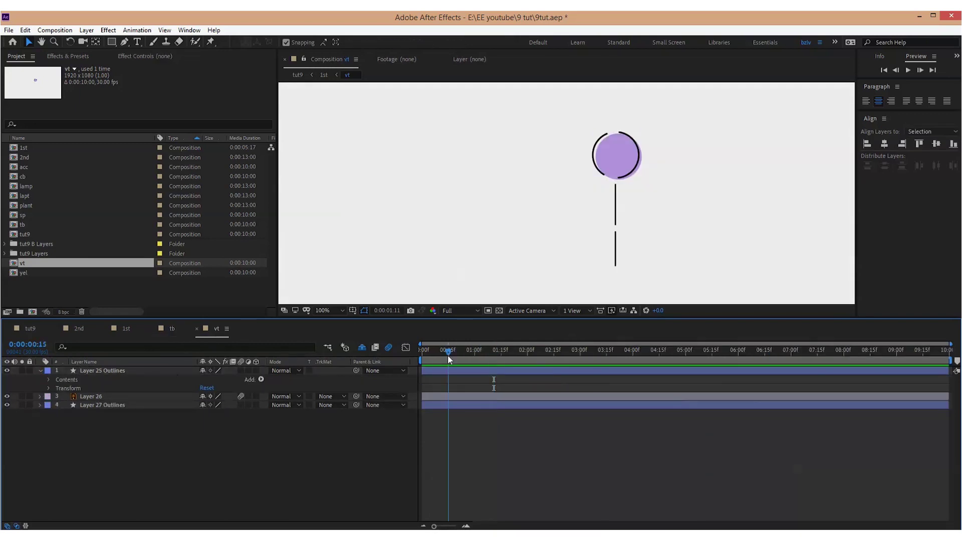
click(89, 372)
key(ctrl+v)
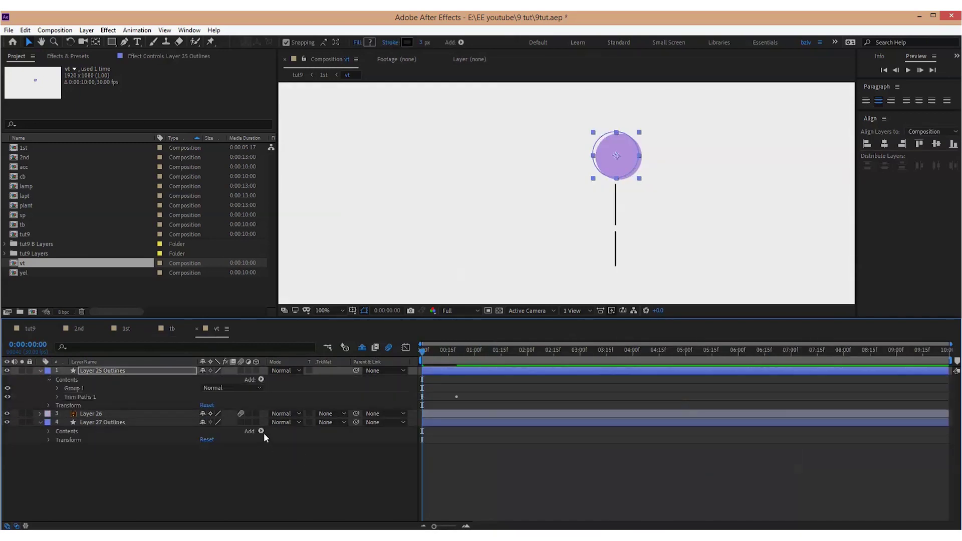
click(102, 423)
key(ctrl+v)
drag(490, 350, 368, 366)
key(space)
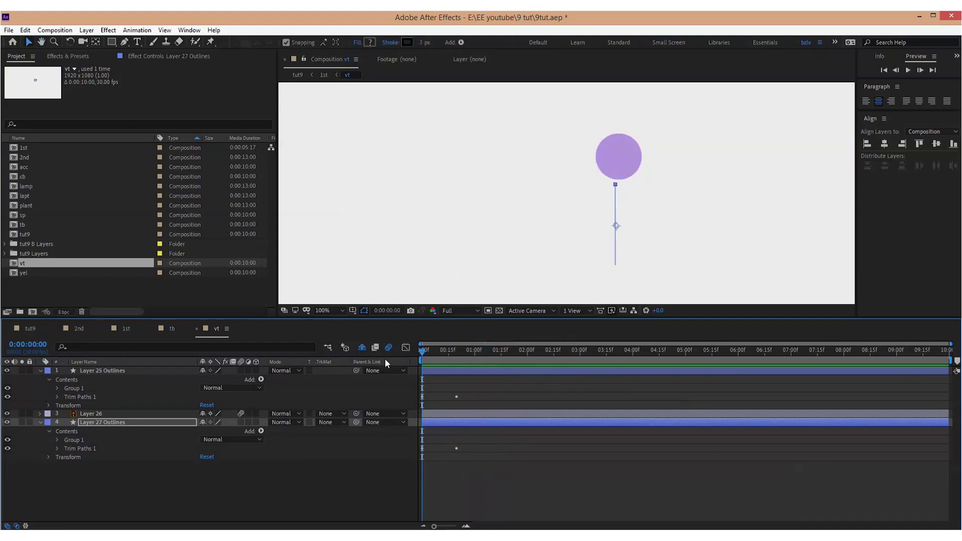
Set Position and Opacity keyframes on the purple circle's Layer 26 at 0:00:00:20 and apply Easy Ease to them
click(100, 415)
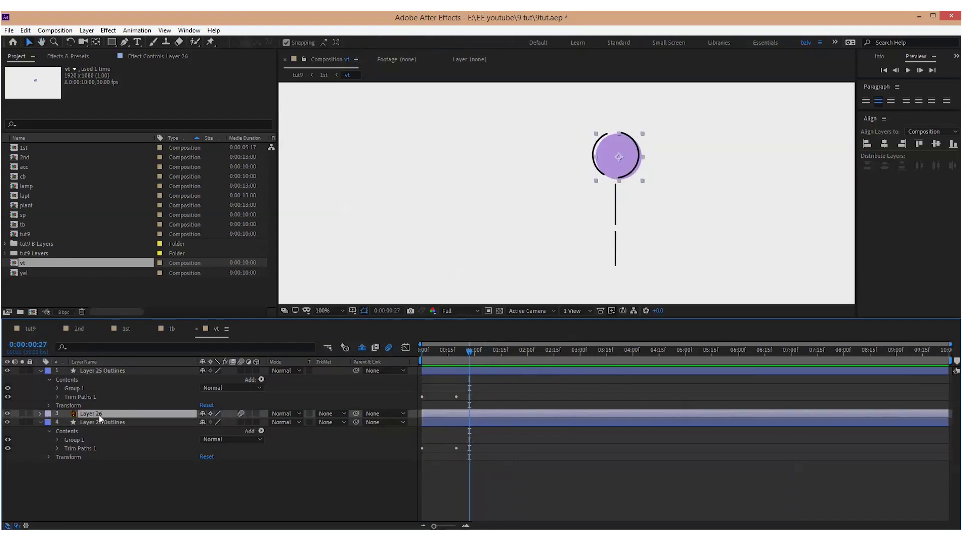
key(space)
key(space)
drag(474, 355, 458, 353)
key(=)
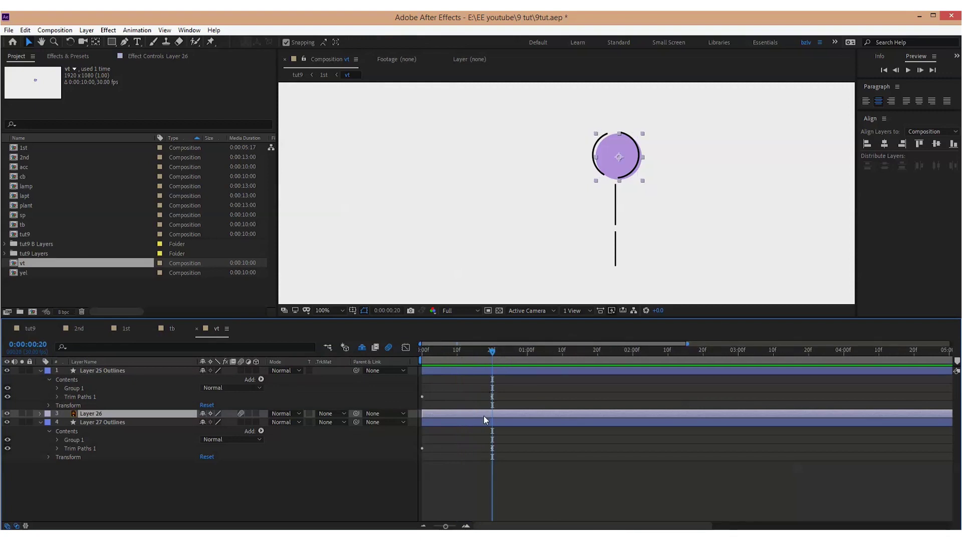
key(alt+shift+p)
key(alt+shift+t)
drag(513, 423, 484, 433)
key(F9)
At 0:00:00:00, move Layer 26 to position 1053, 457.5 and set its opacity to 0%
drag(491, 351, 339, 369)
key(shift+Left)
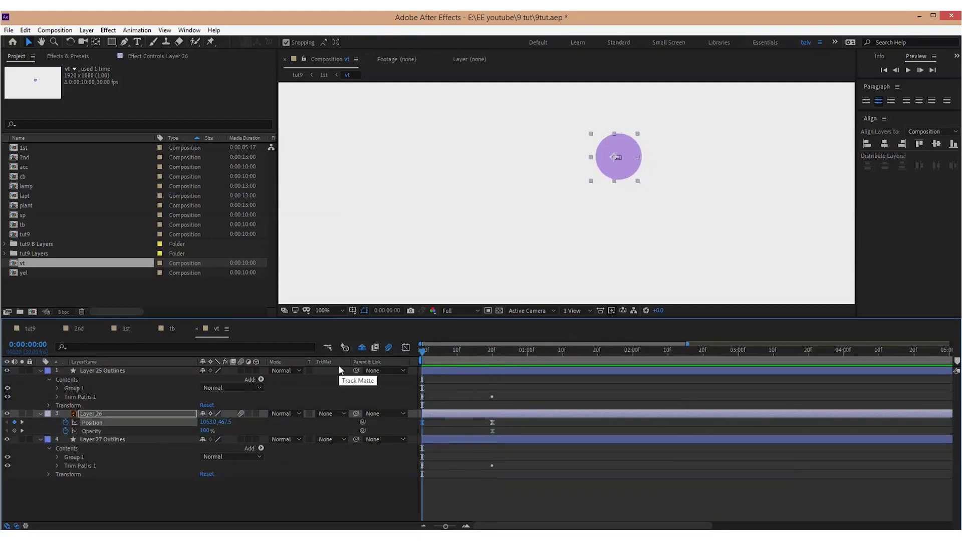
key(shift+Up)
click(204, 431)
text(0)
key(Return)
Reshape the speed curves of Layer 26's Position and Opacity keyframes for a fast start and slow finish
drag(501, 419, 486, 434)
click(405, 349)
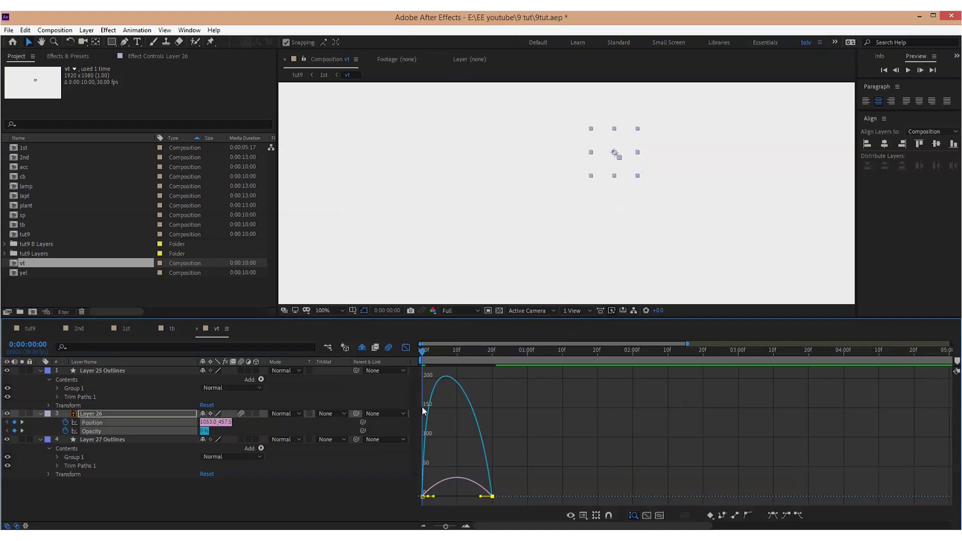
drag(481, 497, 419, 489)
drag(433, 496, 424, 497)
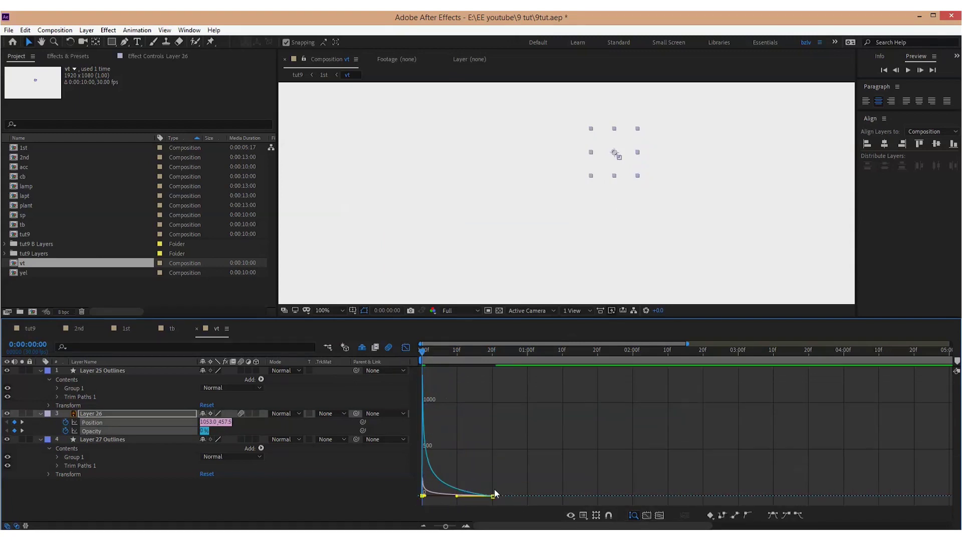
click(405, 348)
Delay Layer 26 to start at 0:00:00:08, place its ending keyframes at about 0:00:00:24, and preview the timing
click(785, 350)
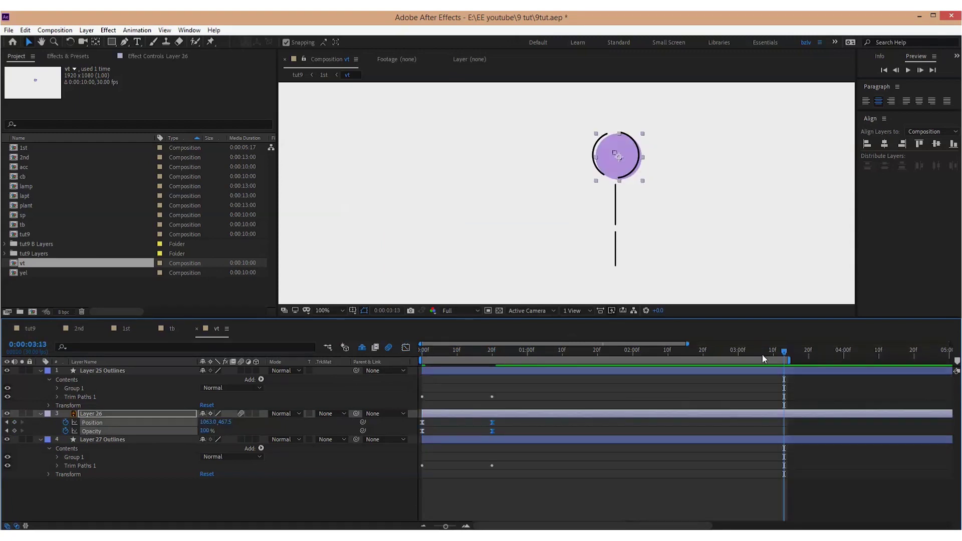
key(space)
drag(456, 412, 512, 435)
drag(519, 422, 506, 422)
key(space)
key(space)
Set Layer 26's starting position at 0:00:00:08 to 1049, 454.5 and preview the circle's entrance
drag(459, 350, 450, 366)
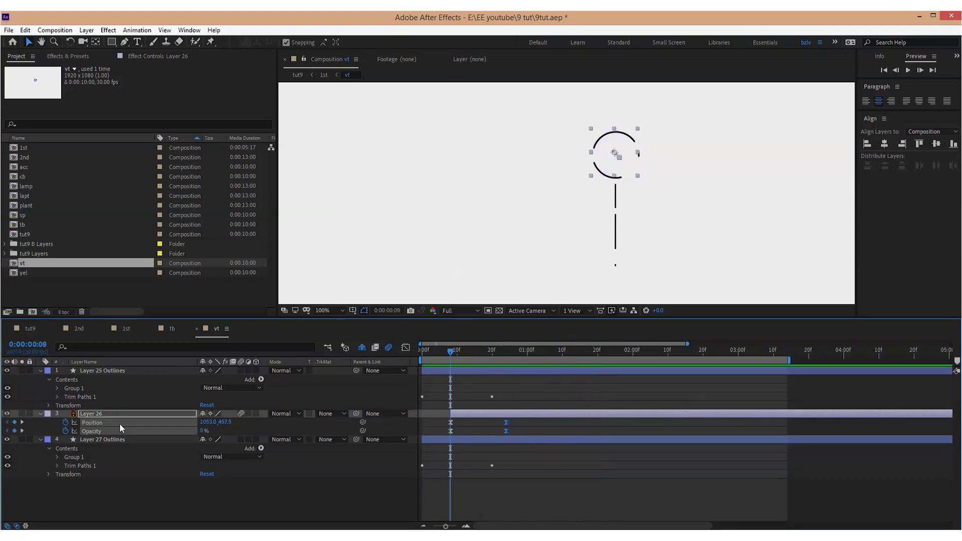
click(106, 417)
key(space)
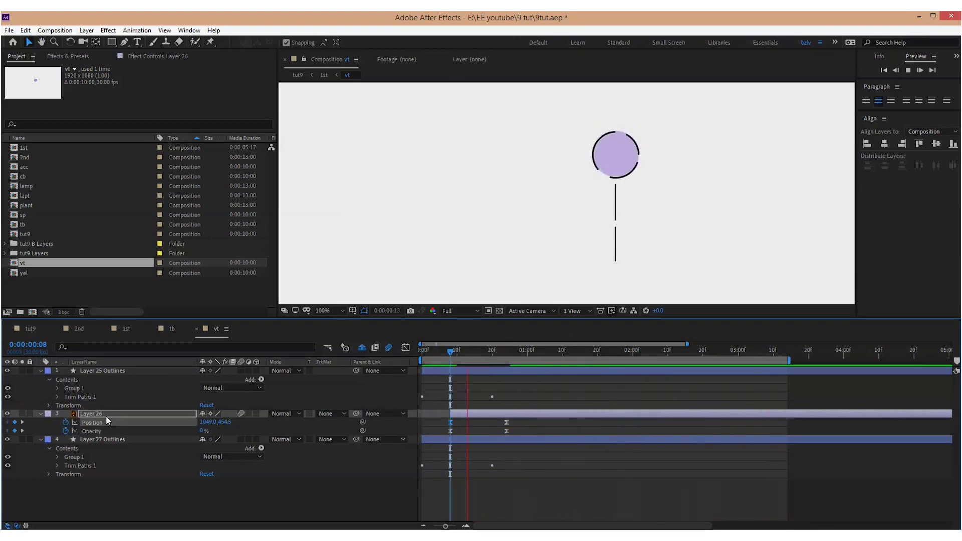
key(space)
Move Layer 26's ending Position and Opacity keyframes to about 0:00:01:00 and end the work area at about 0:00:01:24
drag(522, 430, 503, 423)
drag(508, 424, 531, 425)
drag(791, 359, 613, 371)
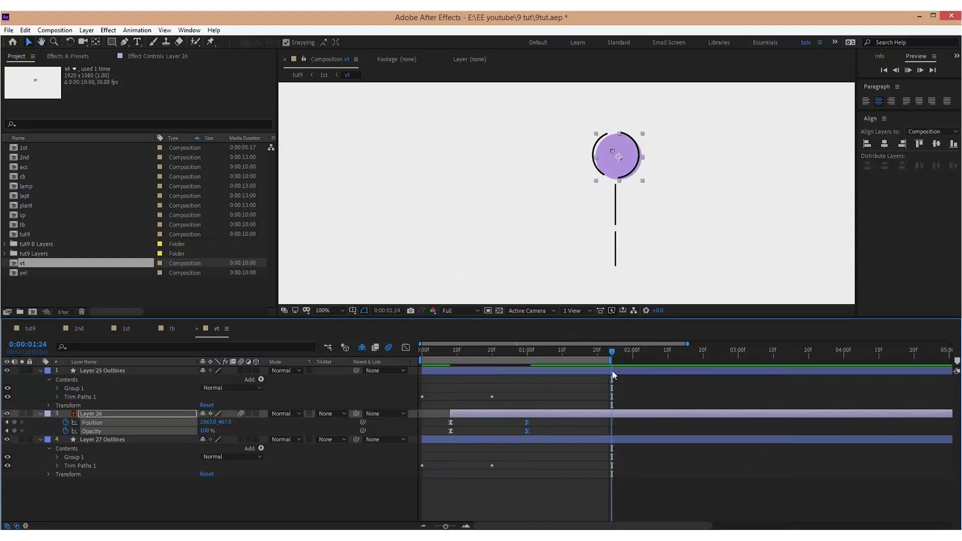
Shift Layer 26 to start at about 0:00:00:03, place its ending Position and Opacity keyframes at 0:00:00:22, and preview
drag(463, 414, 445, 415)
key(space)
drag(520, 425, 498, 424)
key(space)
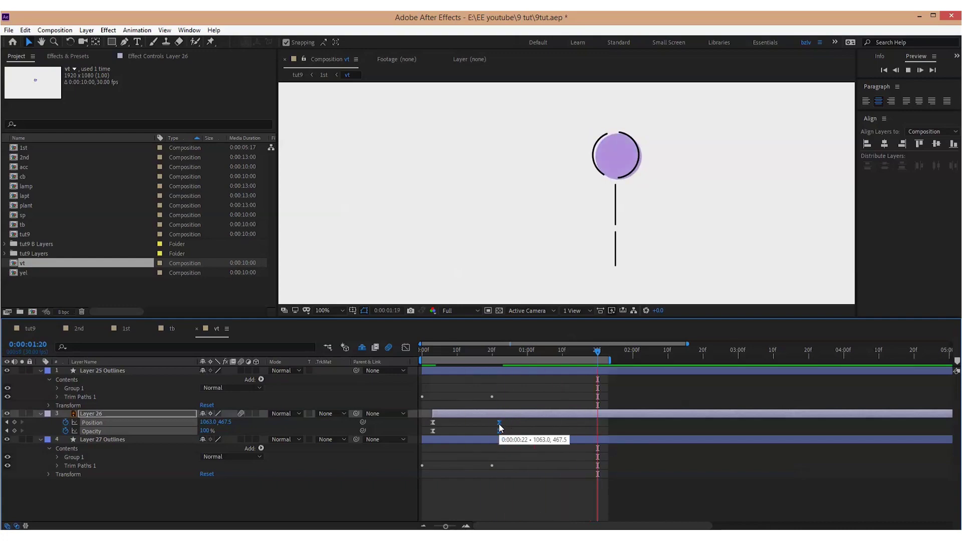
key(space)
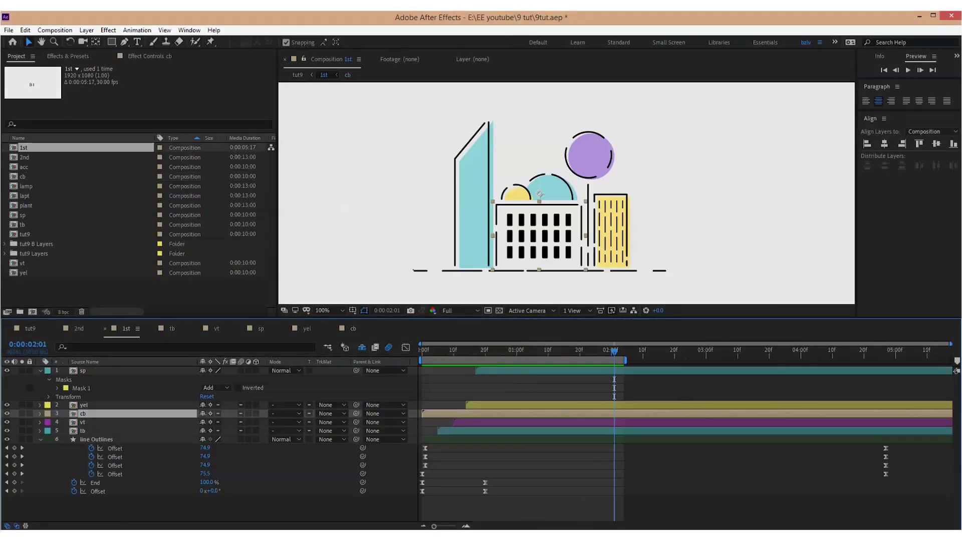
Preview the 1st composition and toggle the cb layer's visibility off and on to check the central building
key(space)
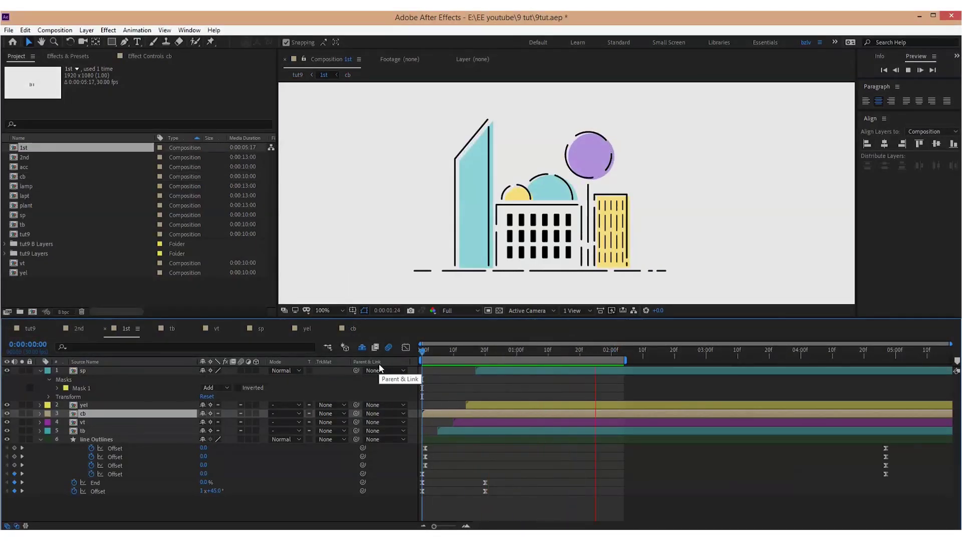
click(7, 414)
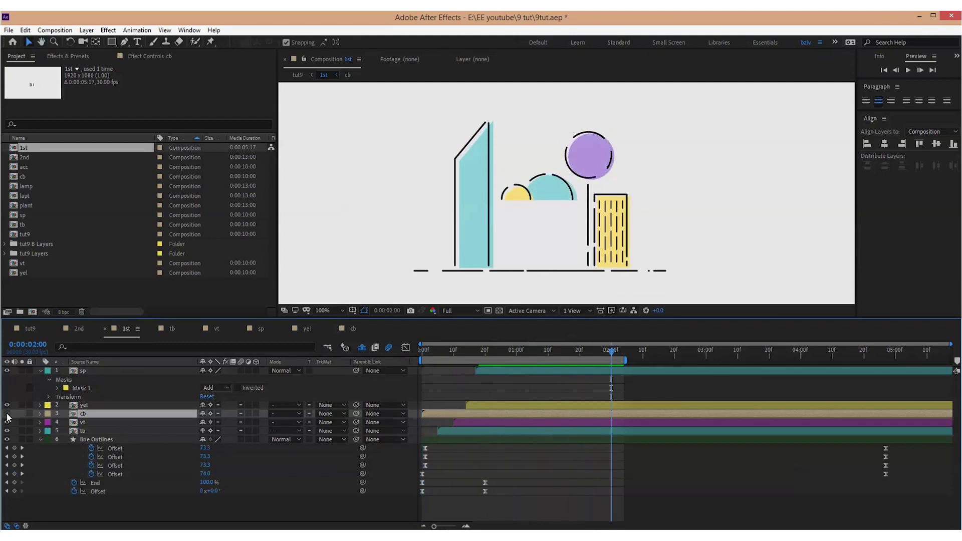
click(7, 415)
Check how the lower edge of Mask 1 on the sp layer cuts off the domes above the central building
click(550, 326)
click(534, 196)
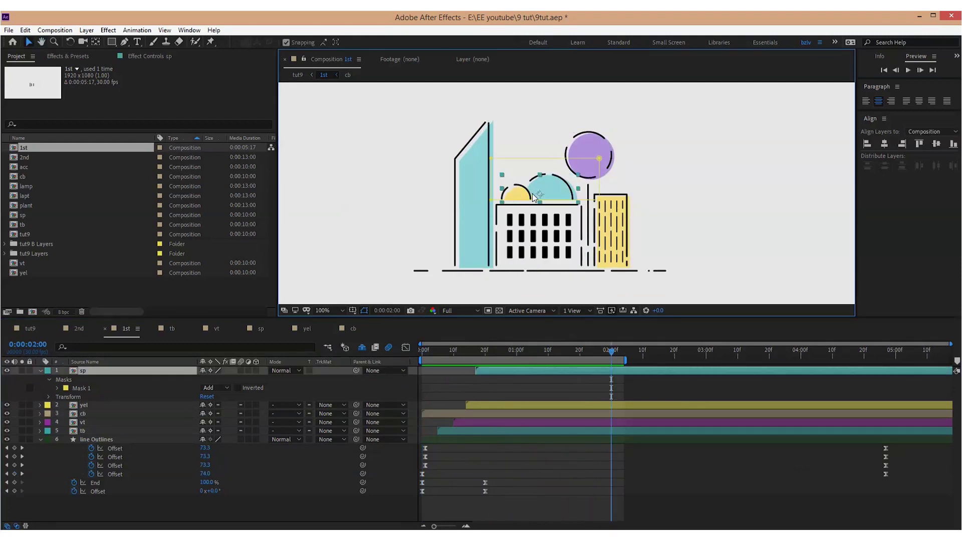
click(58, 388)
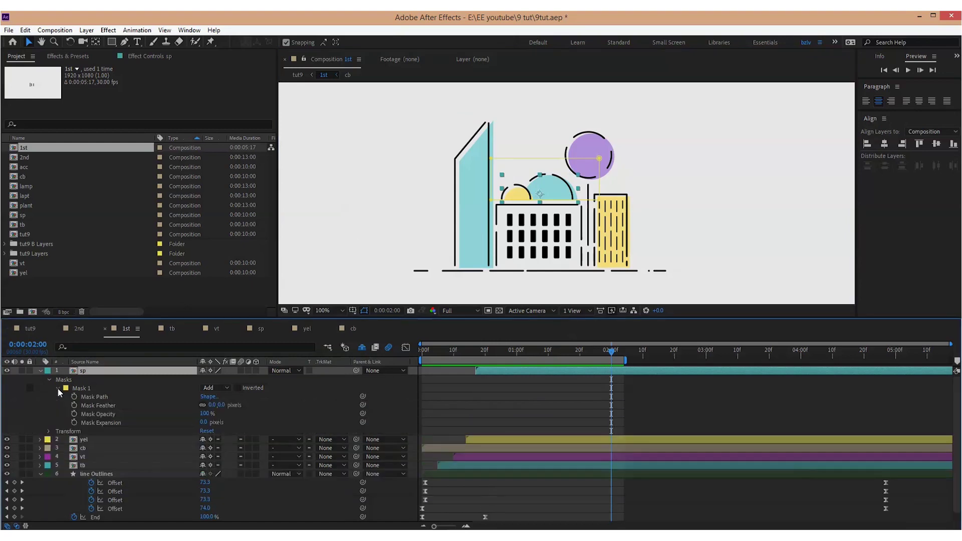
click(58, 388)
scroll(571, 162, up, 2)
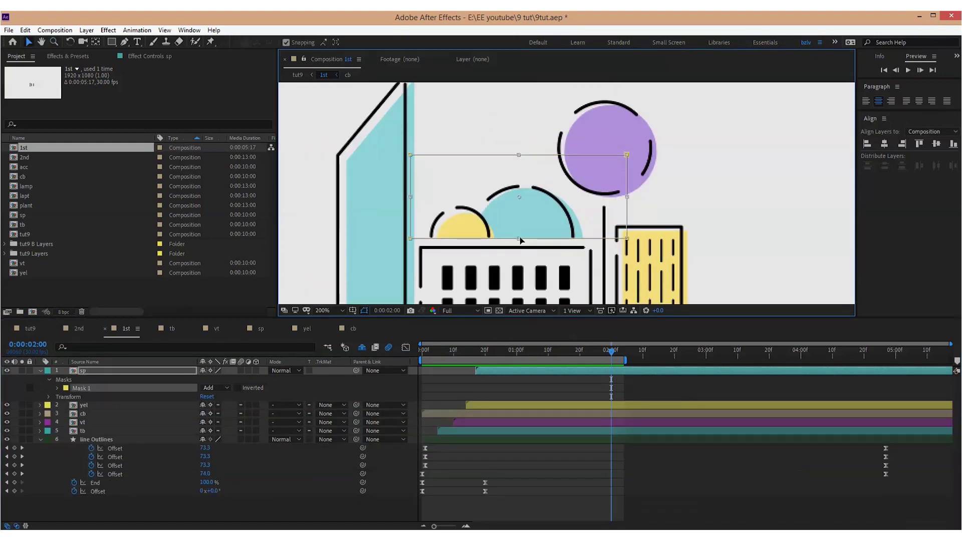
drag(480, 360, 570, 353)
click(627, 157)
drag(517, 254, 519, 240)
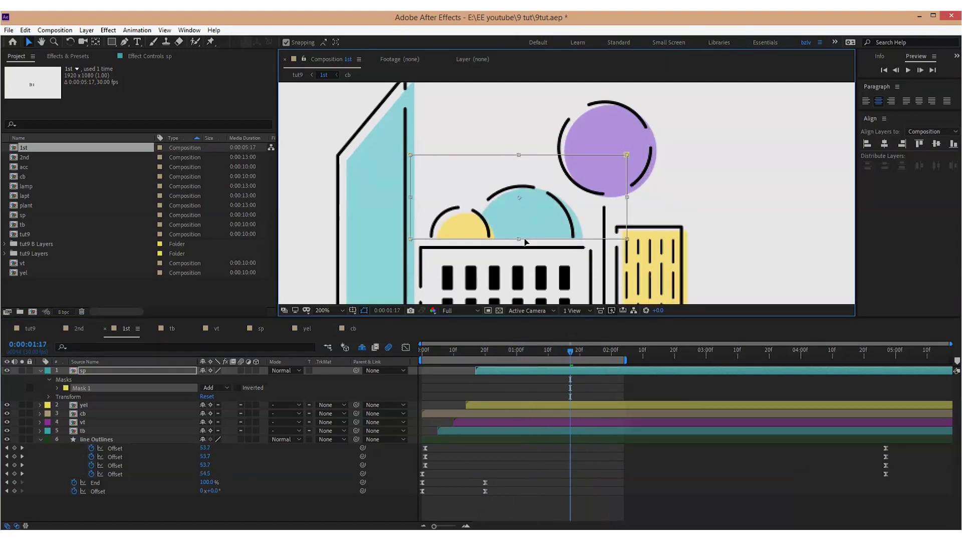
click(519, 359)
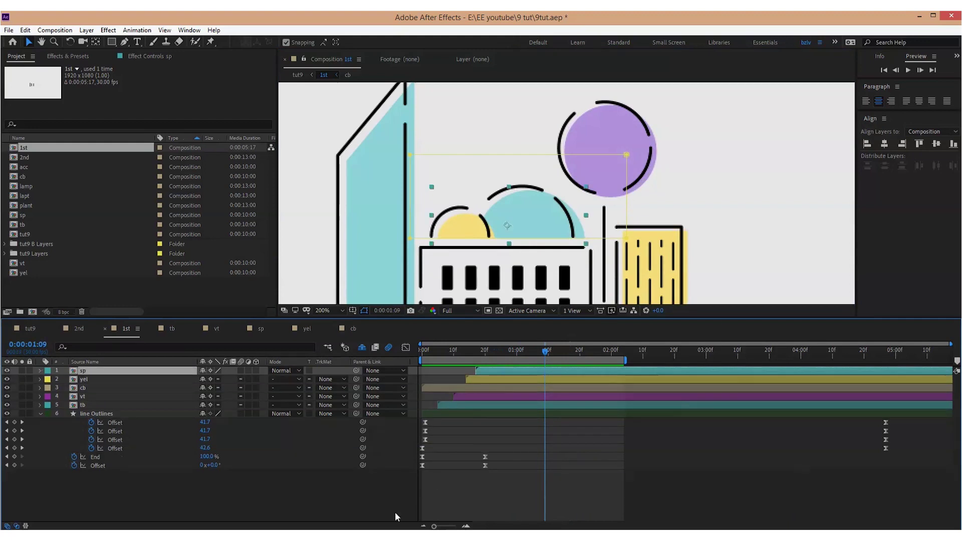
Scrub to about 0:00:00:29 and preview the full skyline animation in the 1st composition
drag(431, 349, 514, 349)
key(comma)
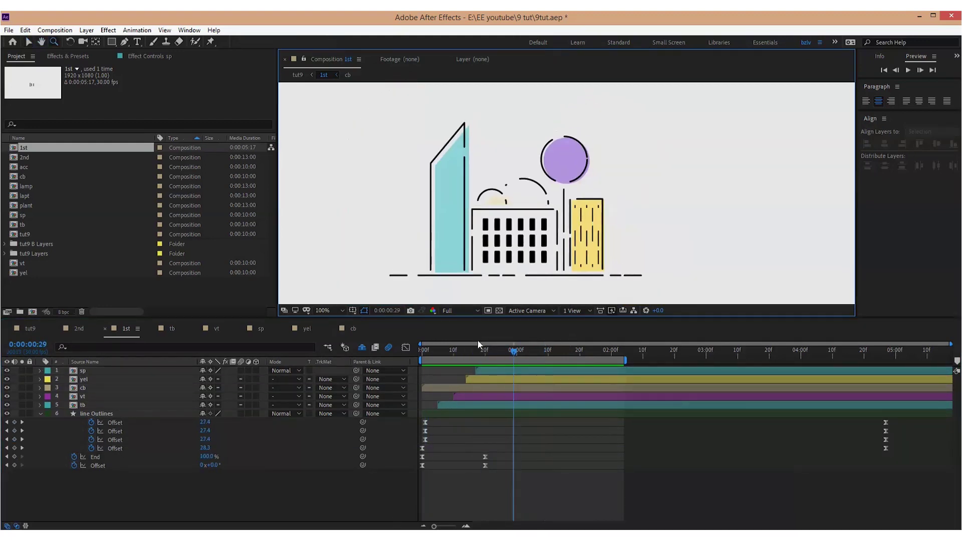
key(space)
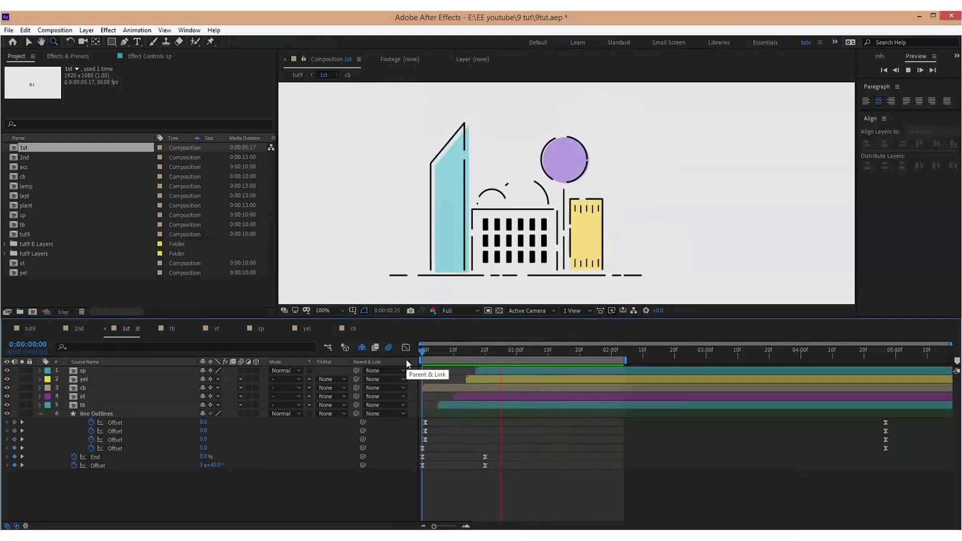
key(space)
key(v)
In the cb composition, add Position and Opacity keyframes to Layers 21, 22 and 23 at 0:00:00:14
double_click(76, 389)
click(278, 419)
click(93, 379)
ctrl+click(93, 389)
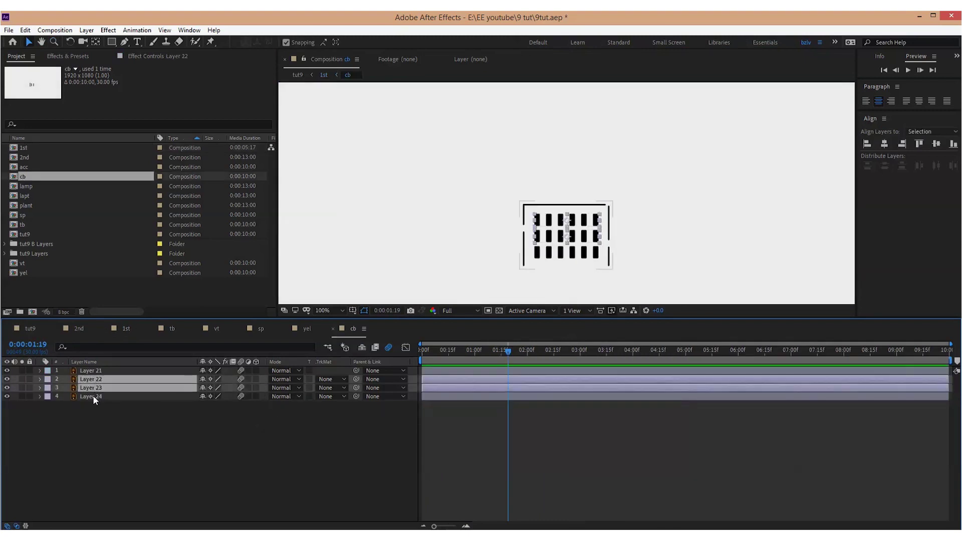
shift+click(93, 397)
click(92, 372)
shift+click(93, 388)
click(447, 351)
key(alt+shift+p)
key(alt+shift+t)
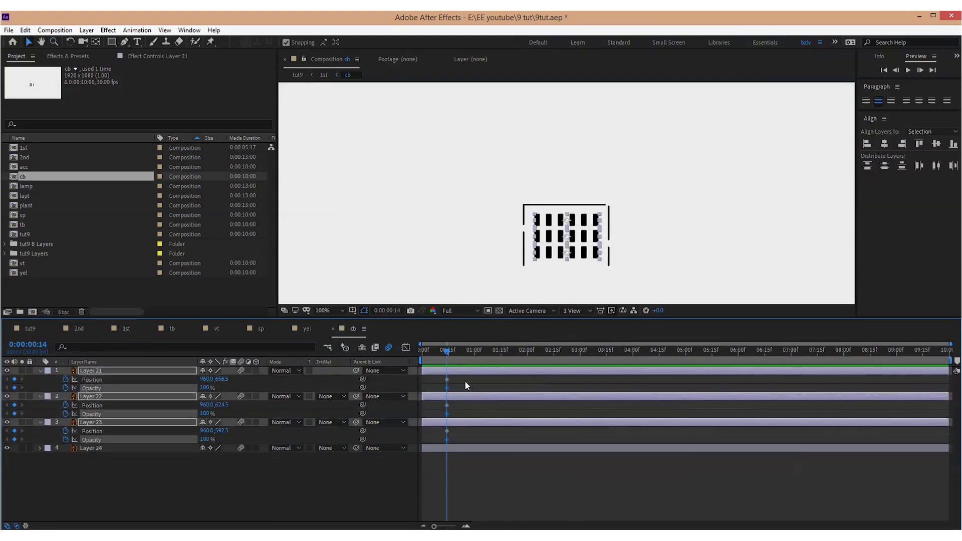
Easy-ease the window layers' keyframes and set their starting Y positions at 0:00:00:00 to 678.5, 646.5 and 614.5
drag(466, 378, 442, 443)
key(F9)
key(Home)
drag(221, 380, 233, 381)
click(469, 352)
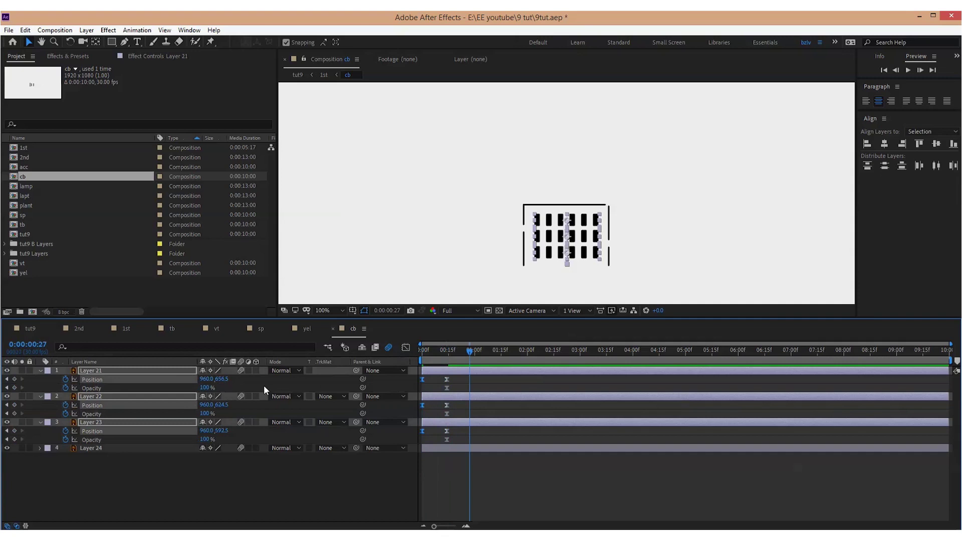
click(422, 347)
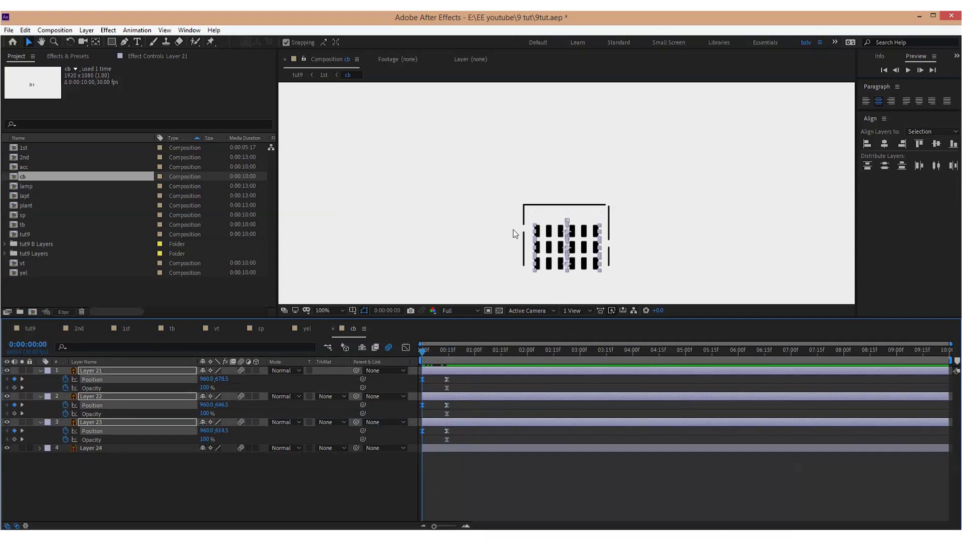
Add intermediate Position keyframes that raise the window rows slightly above their resting places, and move them to about 0:00:00:05
click(469, 350)
drag(222, 379, 220, 379)
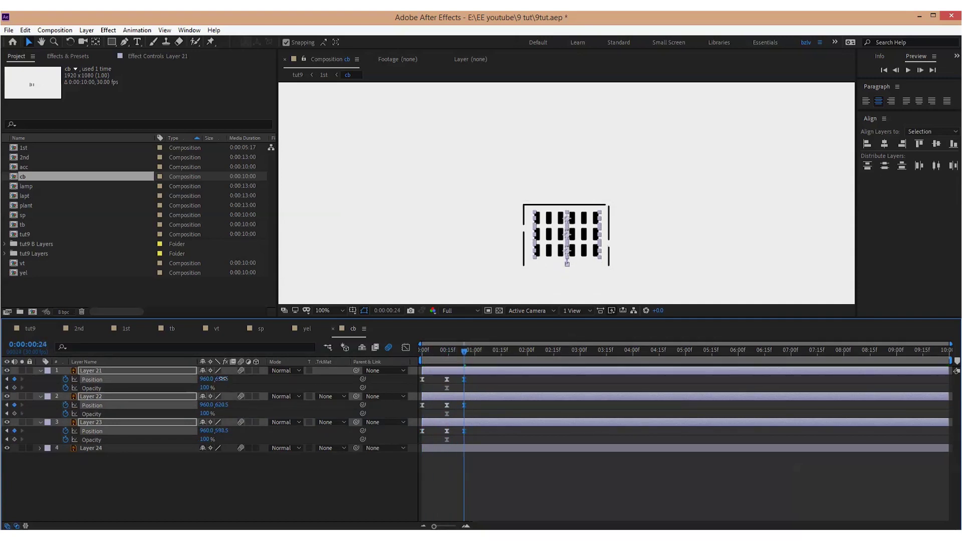
drag(464, 379, 432, 381)
drag(464, 352, 404, 354)
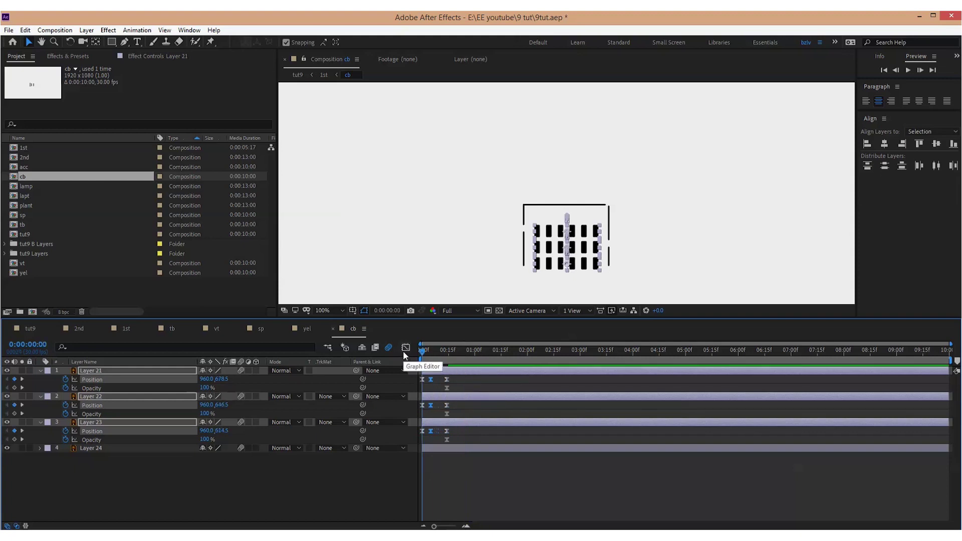
End the cb work area at about 0:00:00:28 and preview the window rows' upward bounce
key(equal)
key(equal)
click(612, 349)
key(n)
drag(466, 353, 402, 359)
key(space)
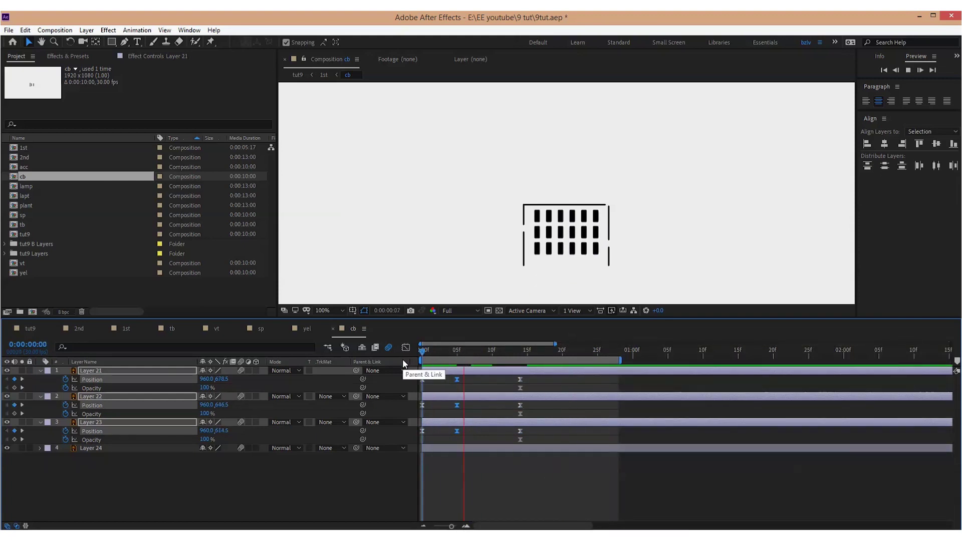
key(space)
Fade in Layers 21 to 23 from 0% opacity at the start, with the ending Opacity keyframes at about 0:00:00:02, and preview
drag(533, 379, 534, 399)
click(520, 389)
shift+click(521, 414)
shift+click(520, 441)
drag(520, 440, 405, 357)
click(205, 388)
text(0)
key(Return)
drag(492, 387, 436, 393)
click(398, 477)
key(space)
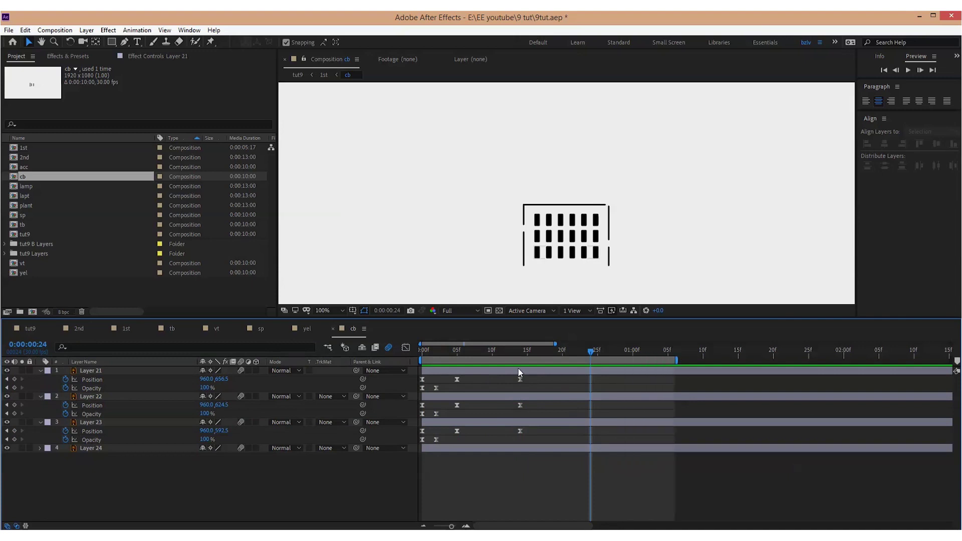
Retime the window layers' middle Position keyframes to about 0:00:00:09 and the ending ones to about 0:00:00:22
drag(529, 376, 549, 380)
drag(565, 377, 491, 435)
click(478, 434)
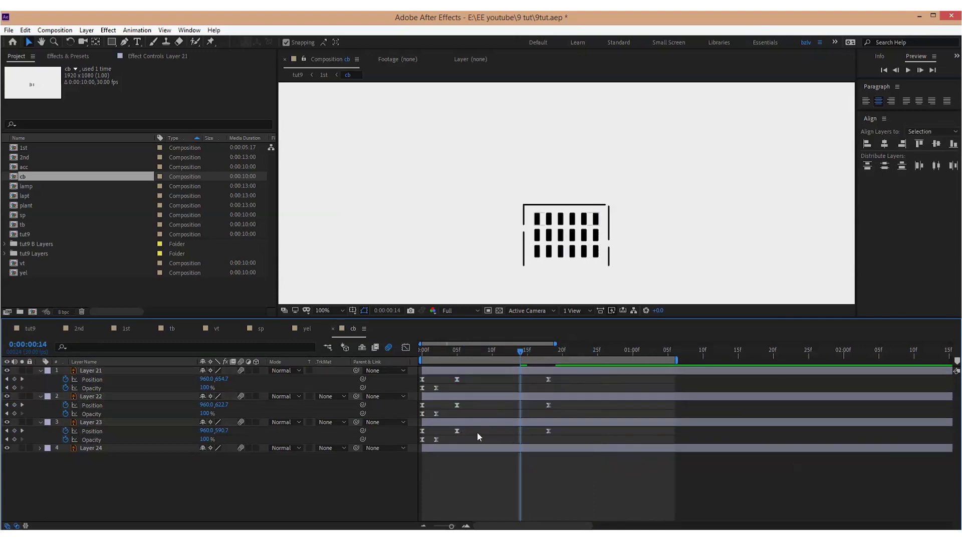
drag(447, 376, 585, 427)
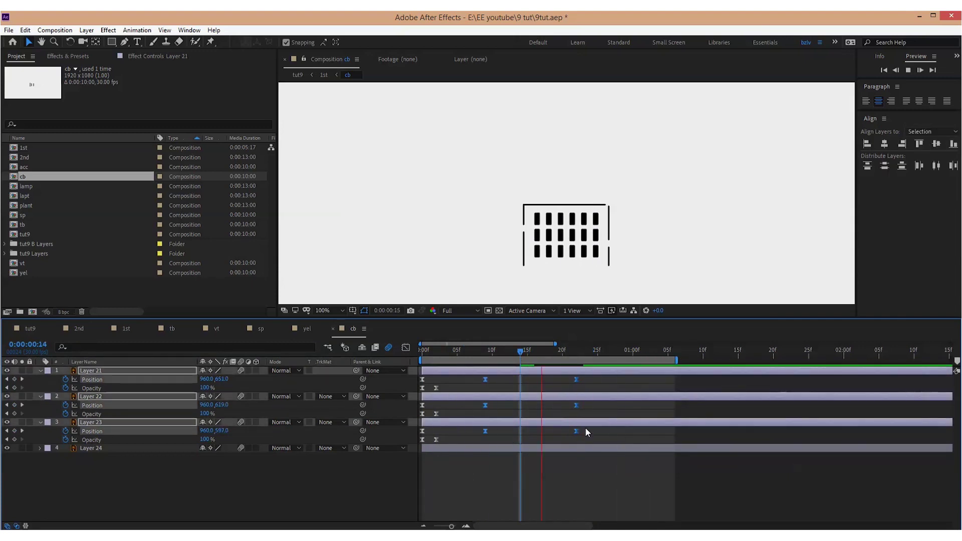
click(450, 417)
click(450, 419)
Stagger the window rows by starting Layer 22 at about 0:00:00:03 and Layer 21 at about 0:00:00:06, and preview
drag(440, 354, 408, 359)
key(Page_Down)
key(Page_Down)
key(Page_Down)
key(Page_Down)
click(469, 398)
key(bracketleft)
key(ctrl+z)
key(Page_Down)
key(Page_Down)
click(446, 372)
key(bracketleft)
key(space)
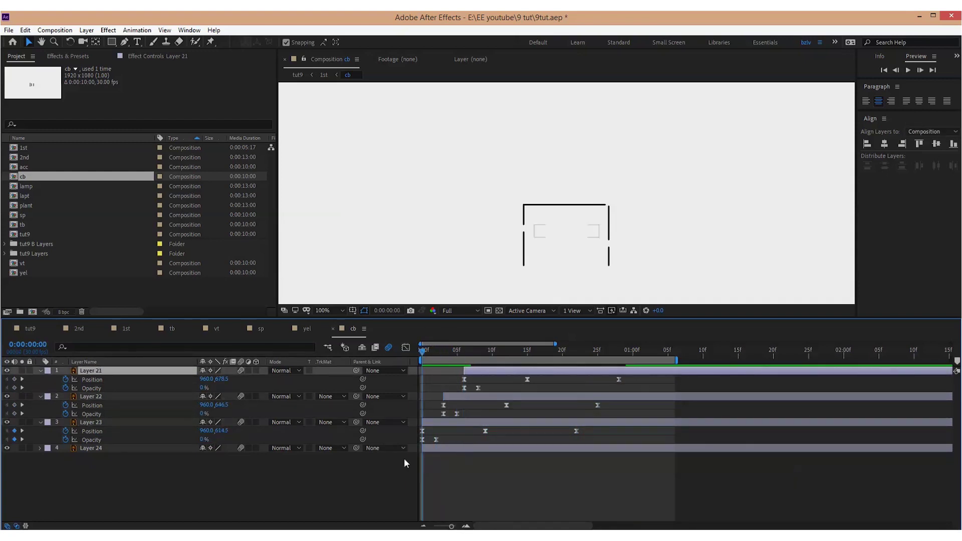
click(399, 464)
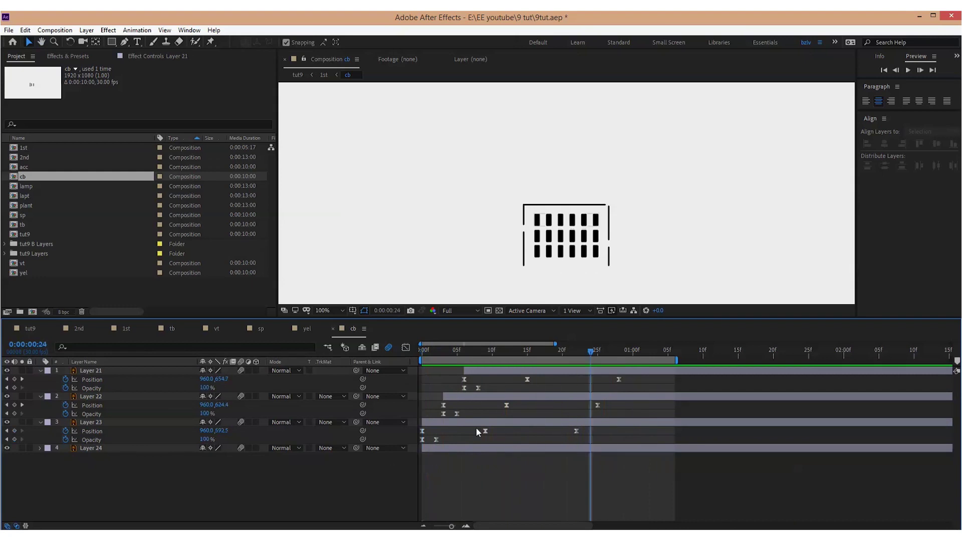
Delay the ending Opacity keyframes of Layers 21, 22 and 23 by about two frames and check the playback
click(478, 388)
shift+click(456, 414)
shift+click(436, 440)
drag(440, 440, 453, 441)
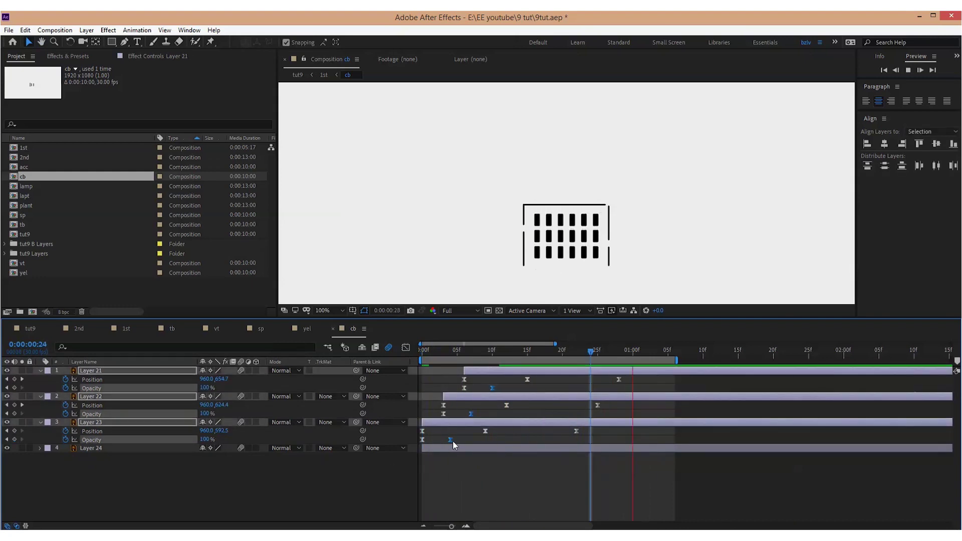
Create a shape layer from the vector artwork of Layer 24 and mark the original layer as shy
click(440, 449)
right_click(109, 449)
mouse_move(162, 379)
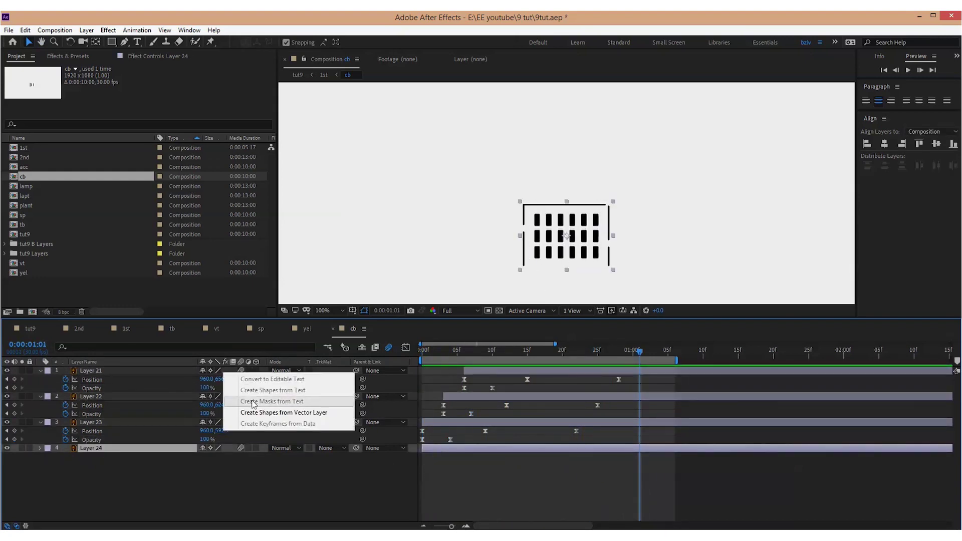
click(271, 412)
click(40, 380)
click(113, 456)
click(202, 456)
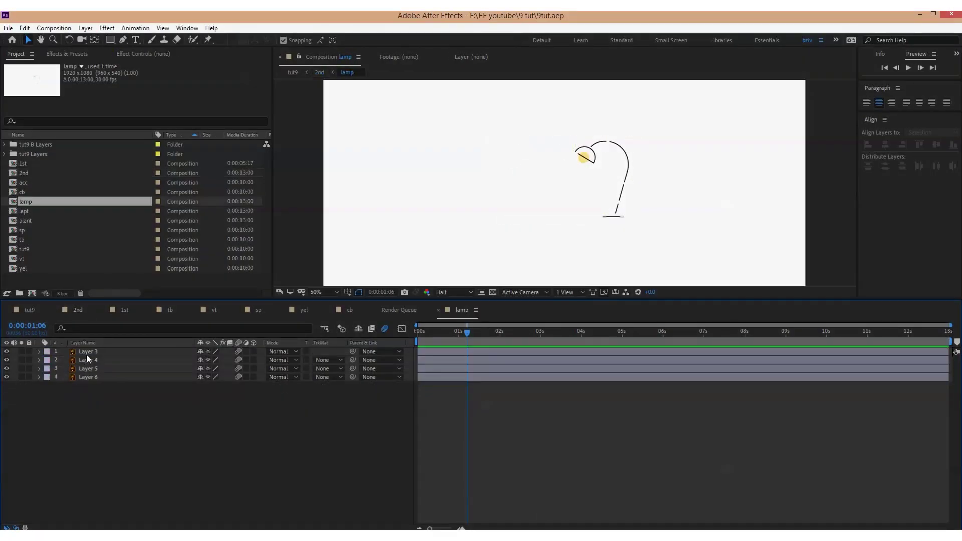
In the lamp composition, create shape layers from Layers 3, 4 and 5 and hide the original layers as shy
click(86, 352)
ctrl+click(94, 360)
ctrl+click(94, 370)
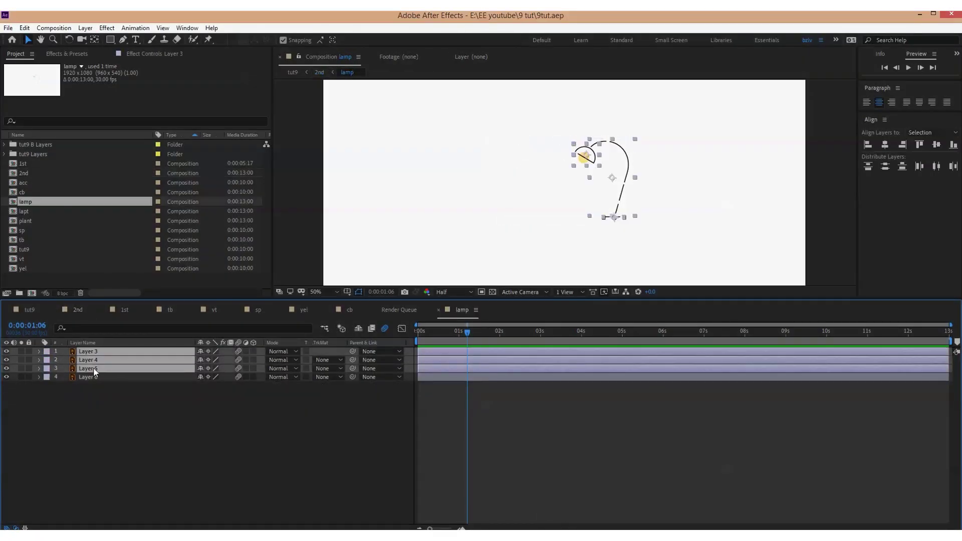
right_click(118, 358)
click(258, 314)
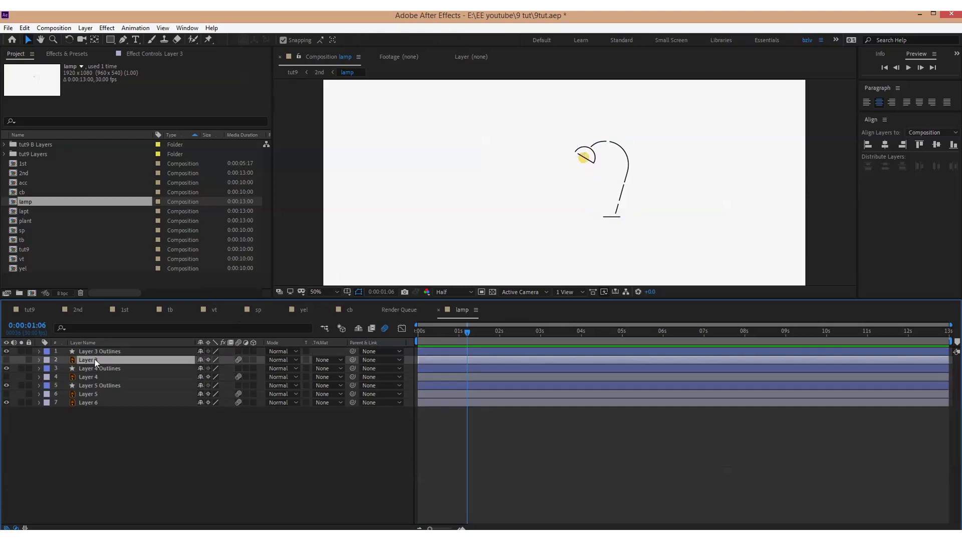
click(360, 329)
Copy the animated trim path from Layer 10 Outlines in the sp composition to Layer 3 Outlines in lamp
click(100, 352)
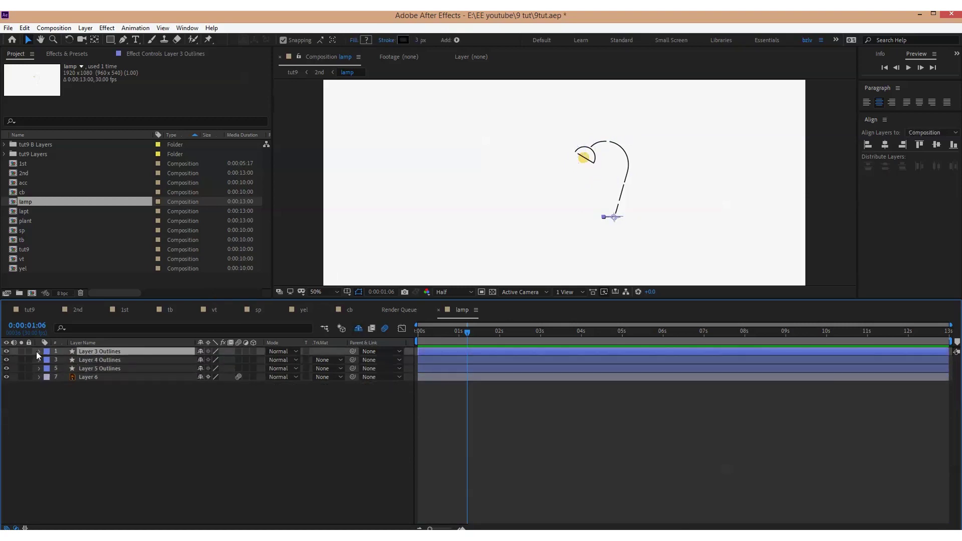
click(39, 351)
click(256, 311)
click(443, 352)
key(u)
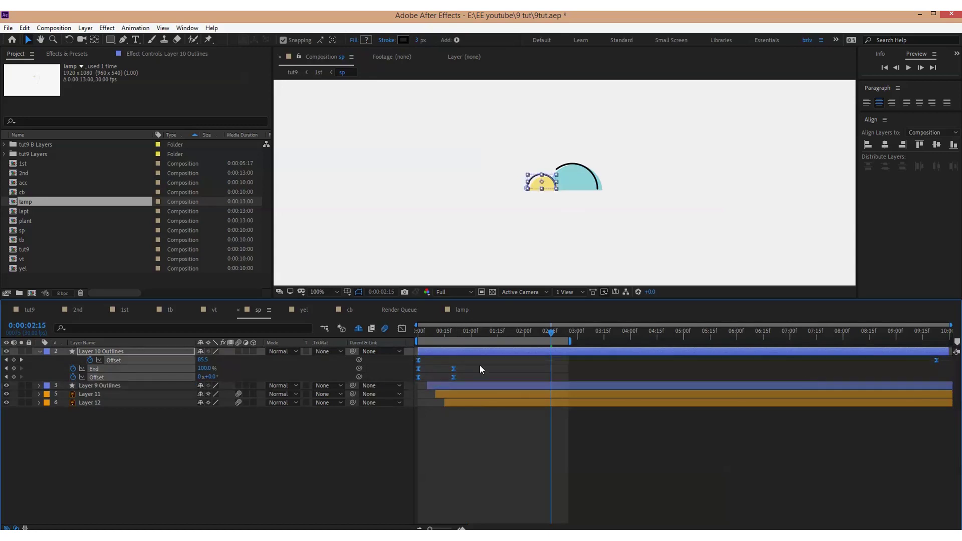
drag(478, 370, 400, 374)
click(461, 310)
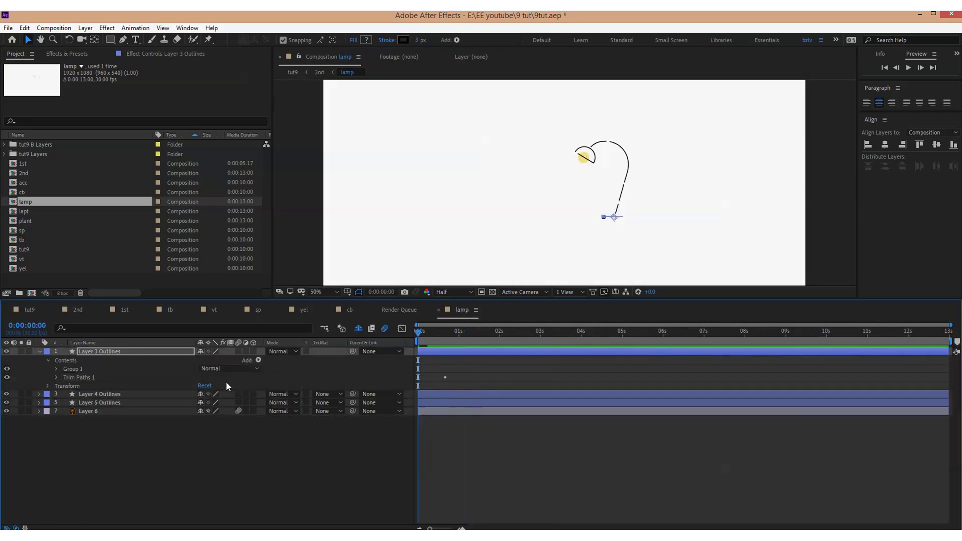
Paste the animated trim path onto Layer 4 Outlines and Layer 5 Outlines, and preview the lamp drawing on
click(40, 395)
key(ctrl+v)
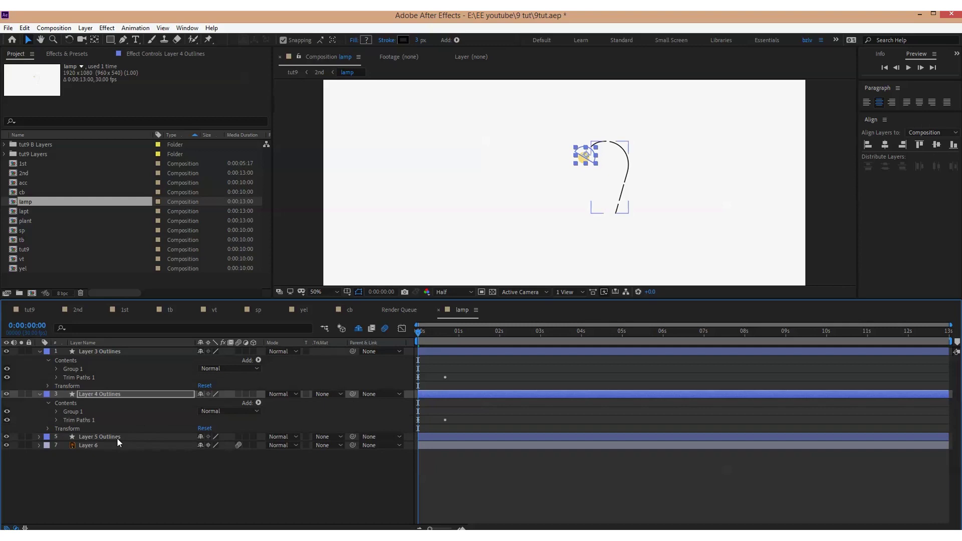
click(118, 437)
click(40, 437)
key(ctrl+v)
key(space)
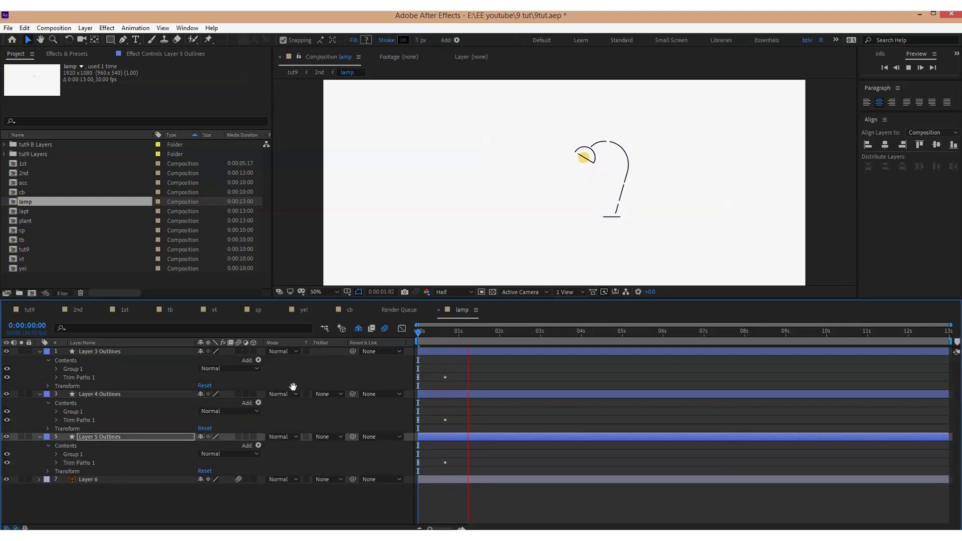
Review the animated dash keyframes of the layers in the cb composition, and return to the lamp composition
click(349, 309)
click(432, 379)
key(u)
drag(402, 384, 948, 390)
drag(499, 331, 409, 340)
click(22, 386)
click(460, 309)
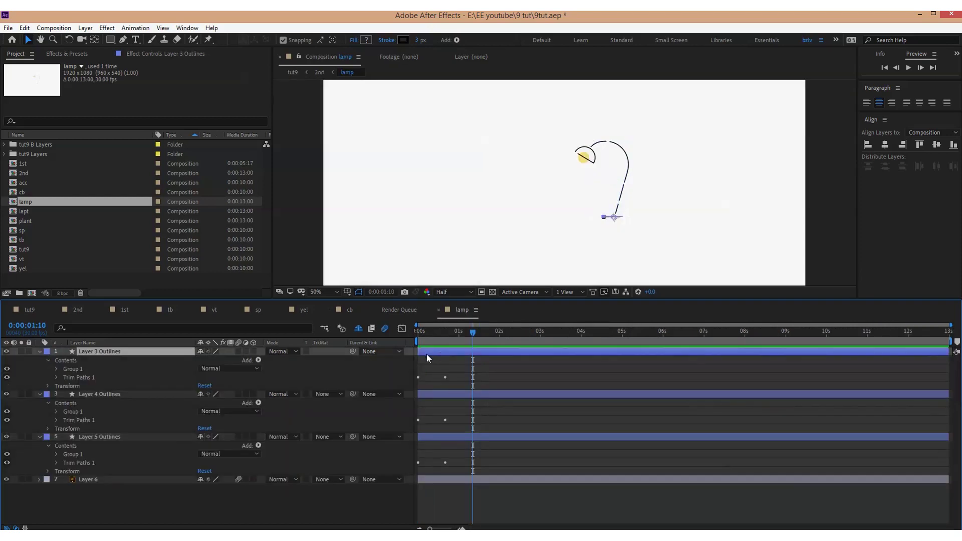
Keyframe the dash Offset of Layer 3 Outlines' stroke from 0 at the first frame to 300 at 0:00:12:17
click(56, 377)
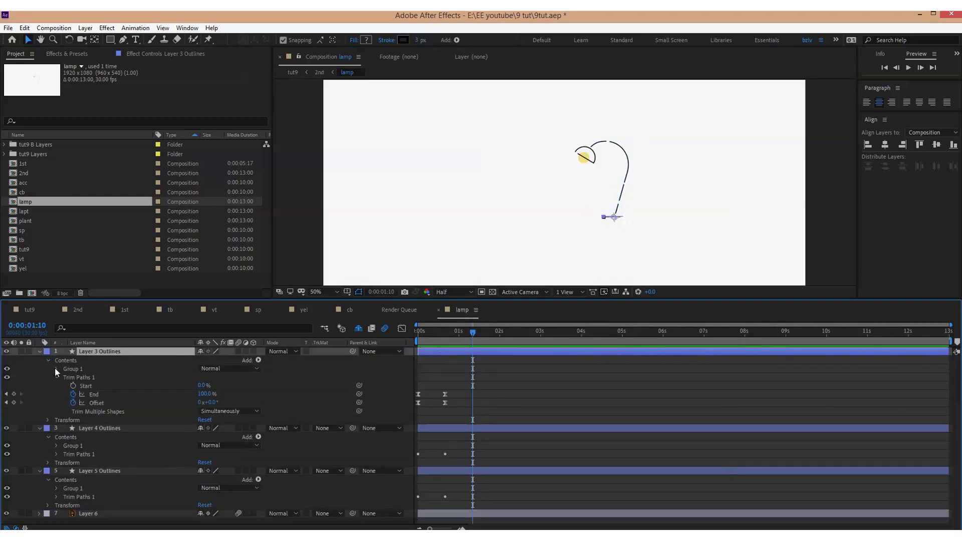
click(56, 369)
click(66, 385)
click(73, 445)
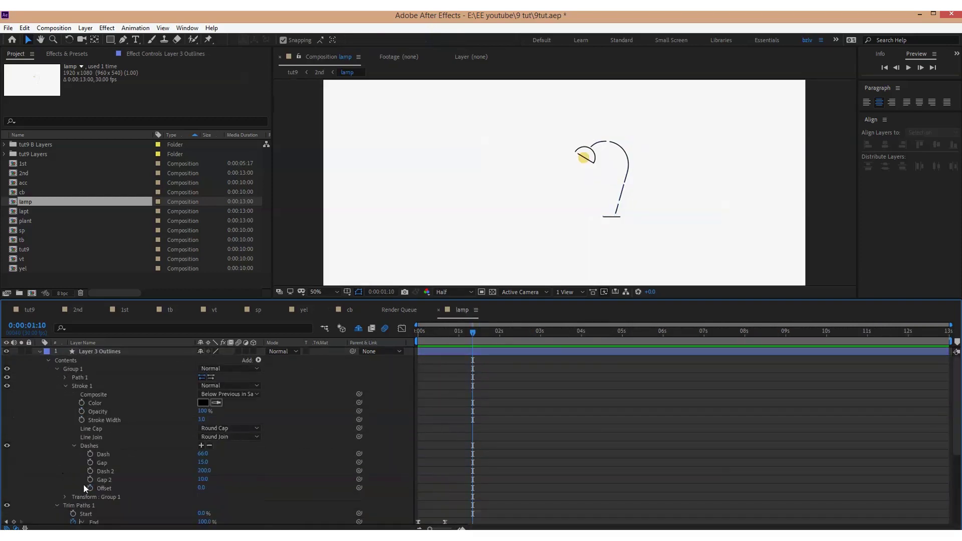
click(90, 487)
click(932, 331)
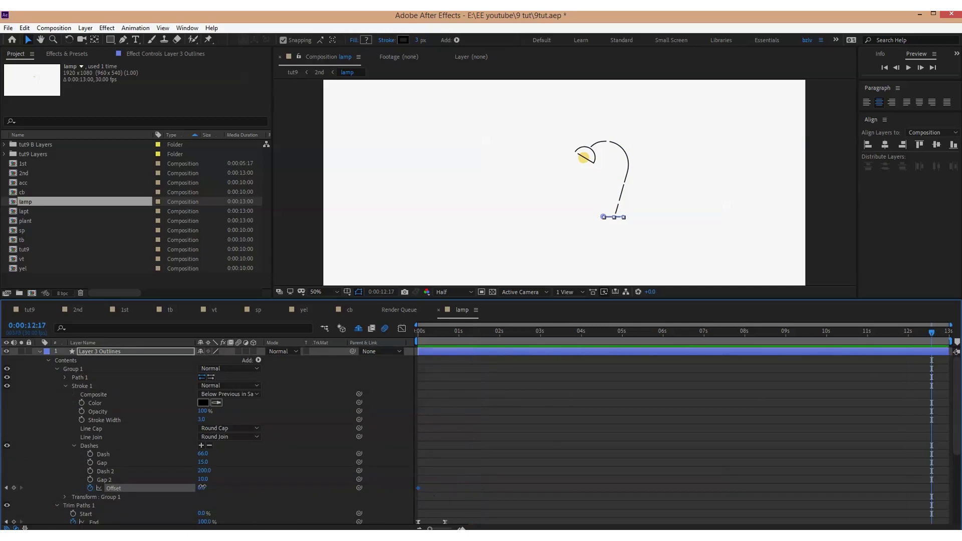
drag(201, 487, 205, 491)
scroll(482, 363, down, 2)
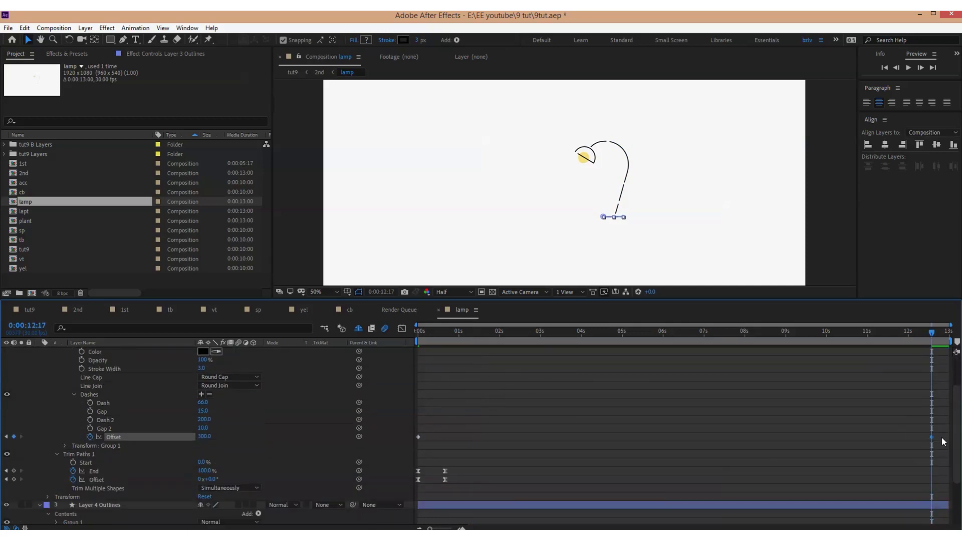
Paste the dash Offset keyframes onto the stroke of Layer 4 Outlines from the first frame, and preview the motion
click(419, 504)
scroll(378, 500, down, 3)
click(56, 452)
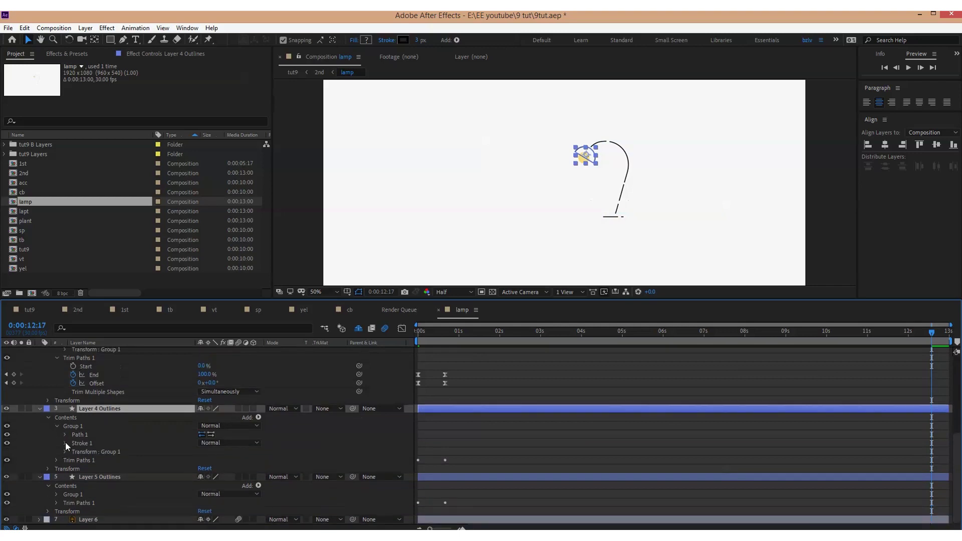
click(65, 443)
click(75, 442)
click(110, 460)
drag(455, 333, 374, 338)
key(ctrl+v)
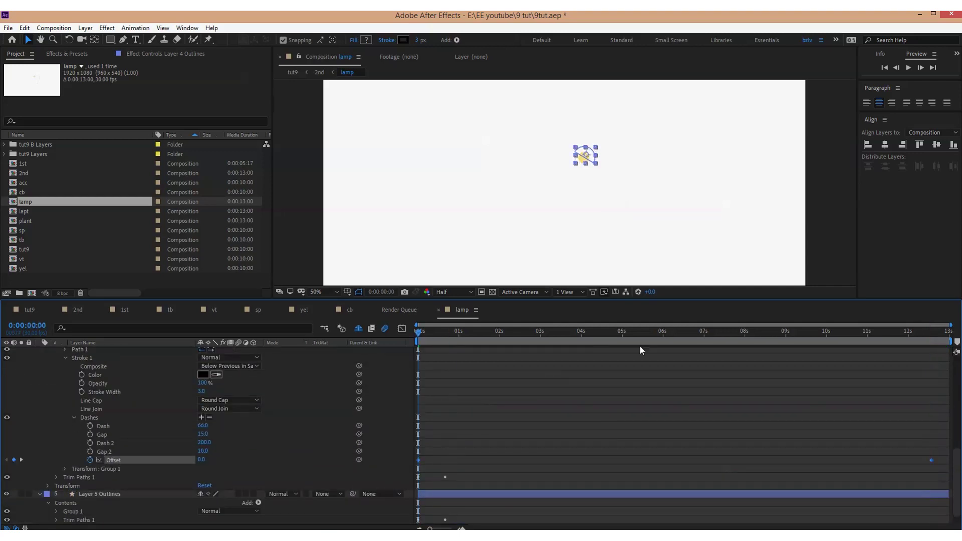
key(space)
key(space)
Paste the dash Offset keyframes onto the stroke of Layer 5 Outlines, starting at the first frame
scroll(513, 430, down, 1)
click(458, 476)
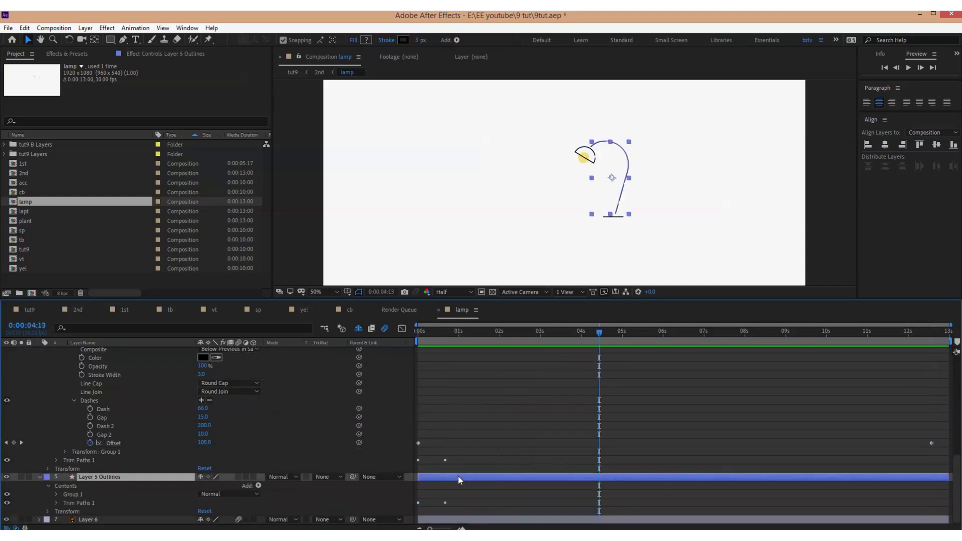
click(56, 494)
scroll(61, 489, down, 1)
click(65, 486)
scroll(70, 485, down, 2)
click(74, 485)
scroll(85, 487, down, 2)
click(104, 486)
drag(446, 334, 364, 346)
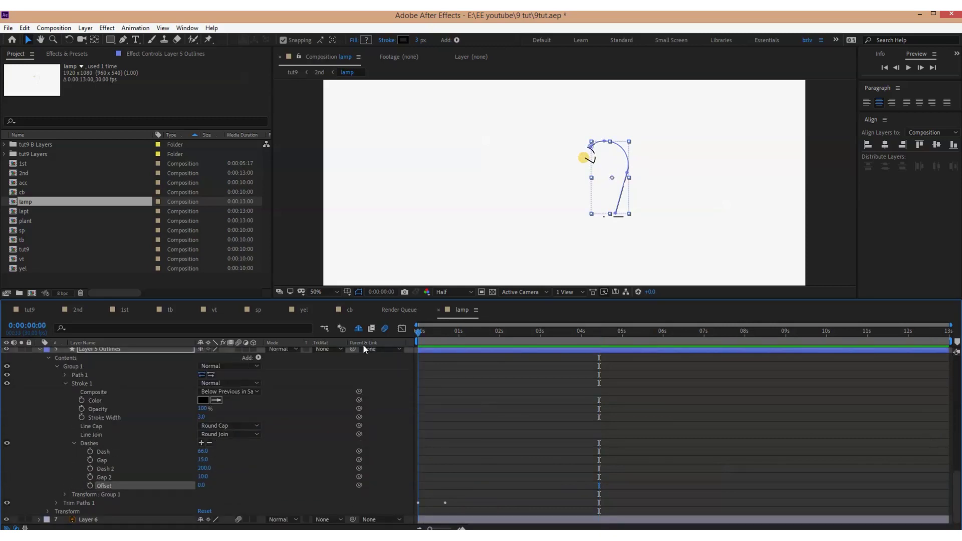
key(ctrl+v)
Show only the keyframed properties of the lamp layers, and preview with the work area ending at about 5.5 seconds
key(ctrl+a)
key(u)
click(335, 481)
key(space)
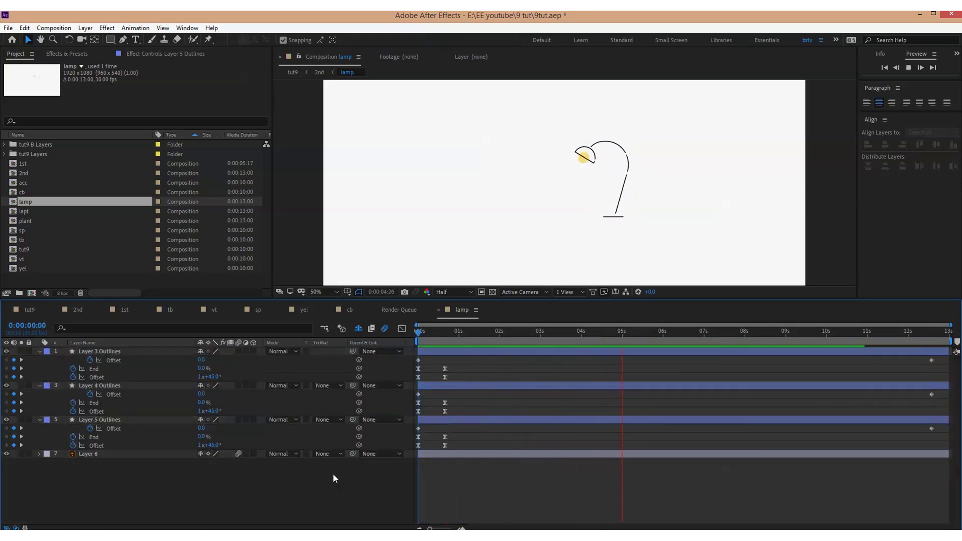
key(space)
key(n)
drag(641, 333, 403, 342)
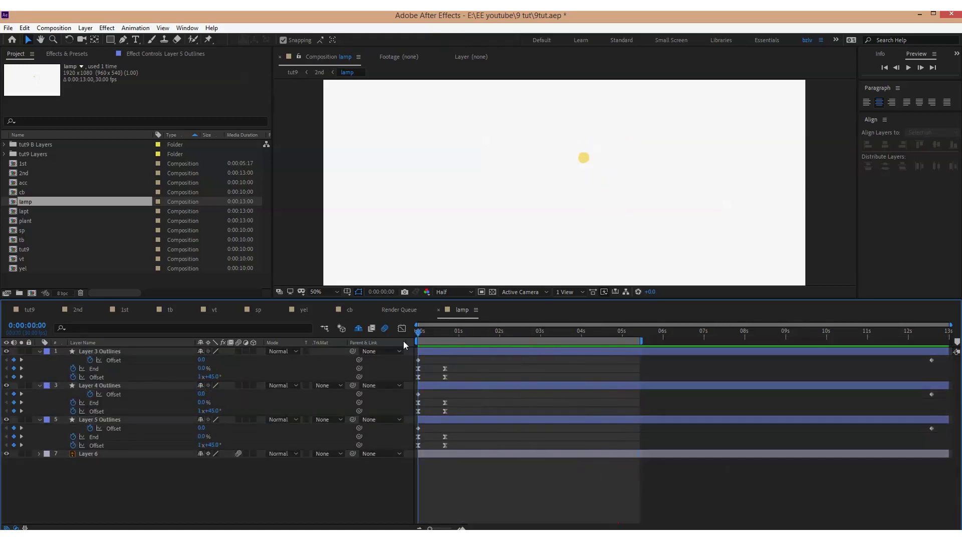
key(space)
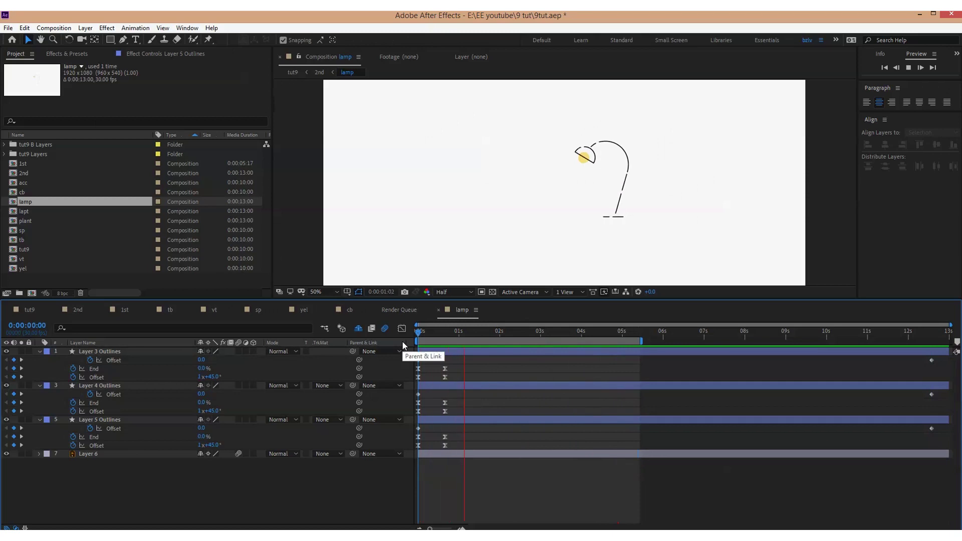
key(space)
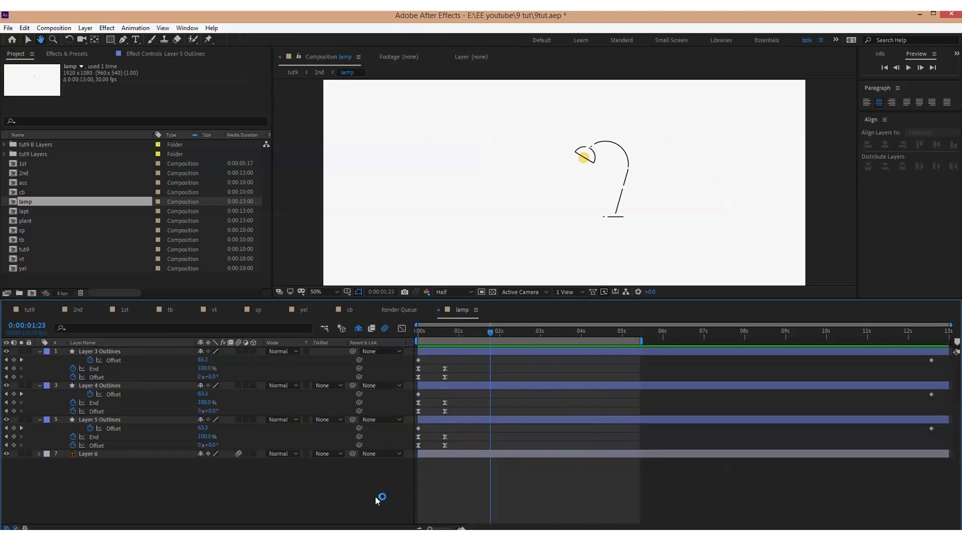
Stagger the lamp outlines by delaying Layer 5 Outlines about 4 frames and Layer 4 Outlines about 7 frames, and preview
click(426, 420)
drag(424, 386, 427, 386)
click(427, 352)
shift+click(430, 420)
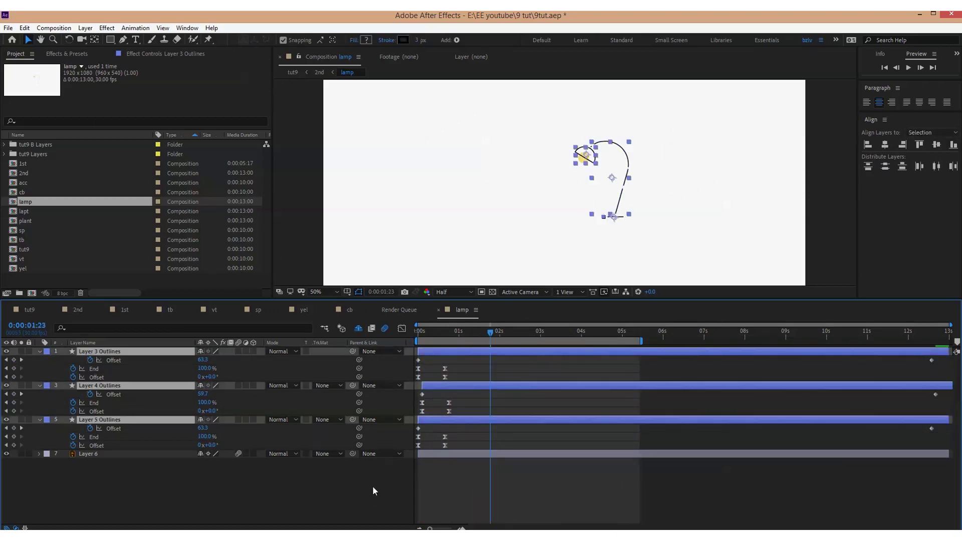
click(372, 485)
click(433, 386)
shift+click(436, 418)
drag(436, 333, 403, 334)
key(space)
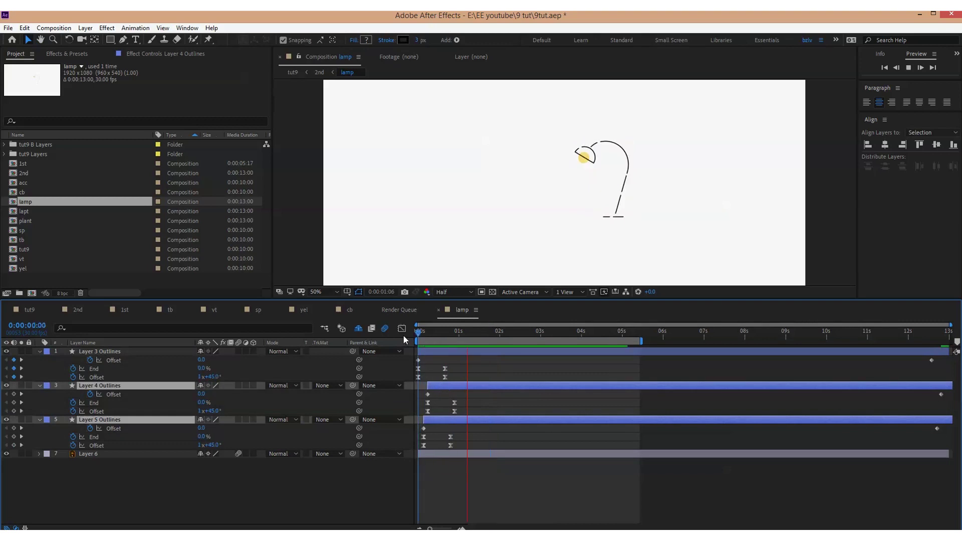
key(space)
Shorten the work area to about 2.5 seconds, and delay Layer 5 Outlines to frame 7 and Layer 4 Outlines to frame 13
drag(641, 341, 521, 343)
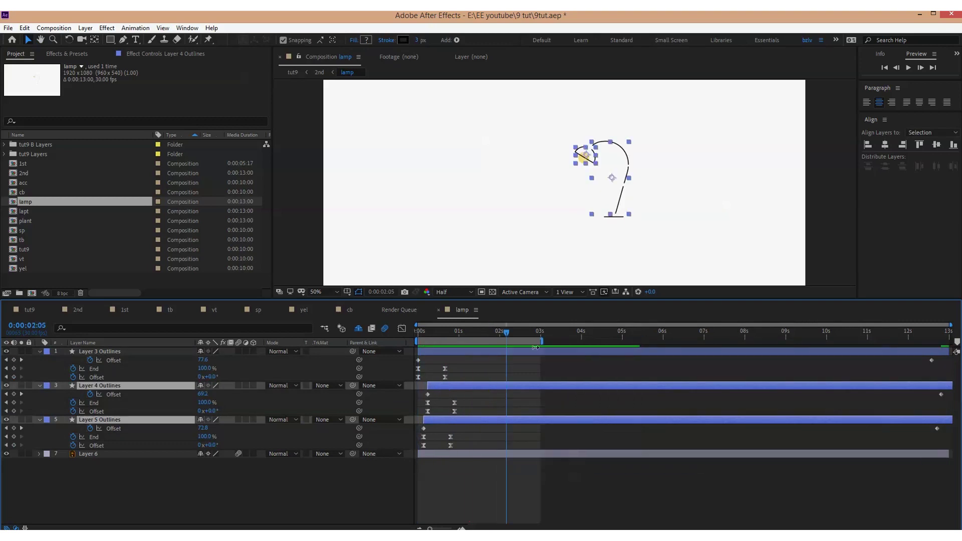
key(space)
key(space)
click(403, 491)
key(space)
key(space)
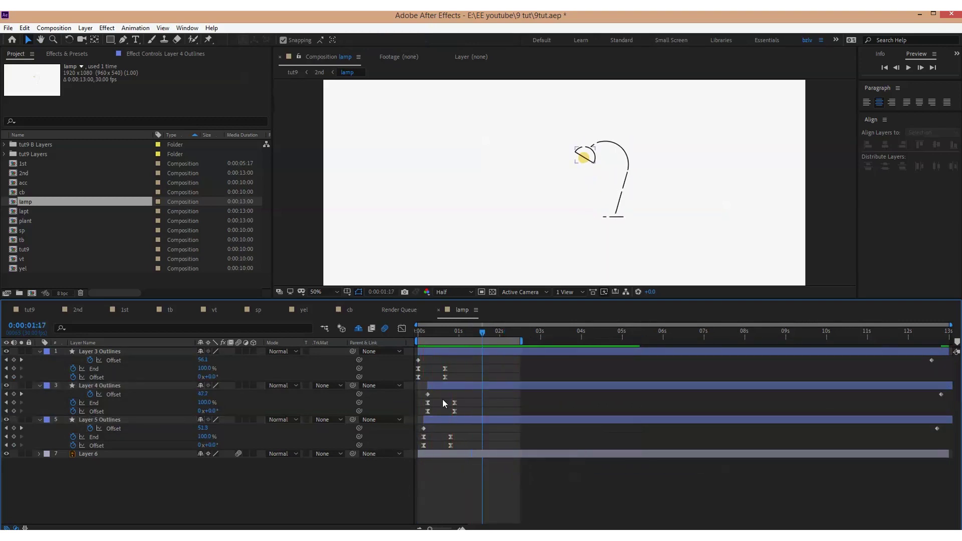
drag(441, 420, 445, 420)
drag(445, 386, 453, 386)
Keyframe Layer 6 over the first 12 frames: Position from 1017.5, 420.5 to 1037.5, 440.5 and Opacity from 0% to 100%
click(441, 453)
key(Home)
key(alt+shift+p)
key(alt+shift+t)
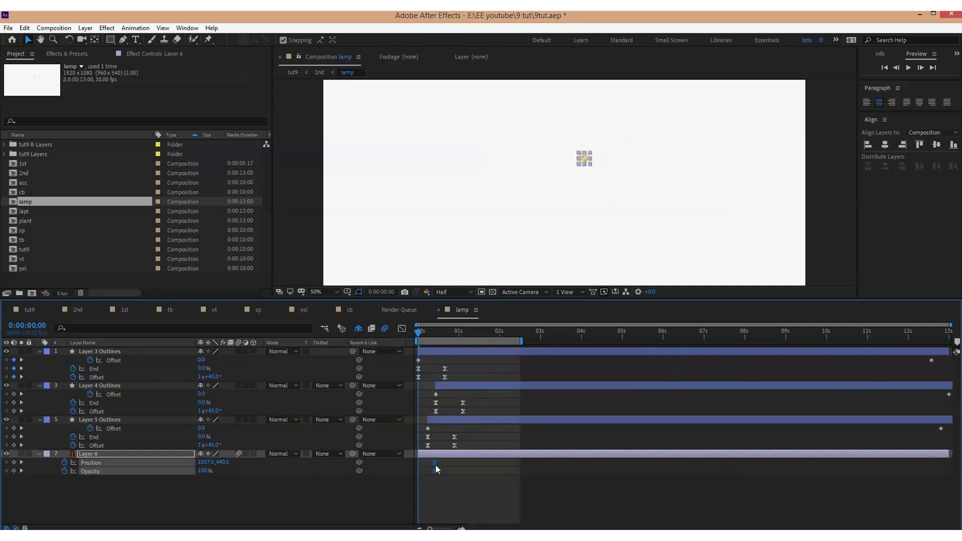
drag(203, 471, 59, 476)
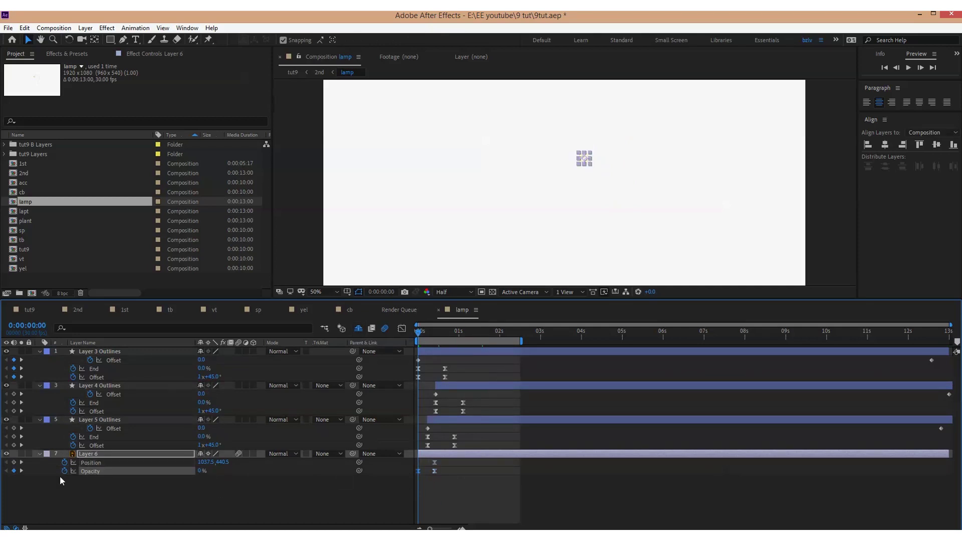
key(shift+Left)
key(shift+Up)
Reshape the speed curves of Layer 6's Position and Opacity keyframes for a fast start and a long, gradual slowdown
drag(441, 459, 433, 475)
click(402, 329)
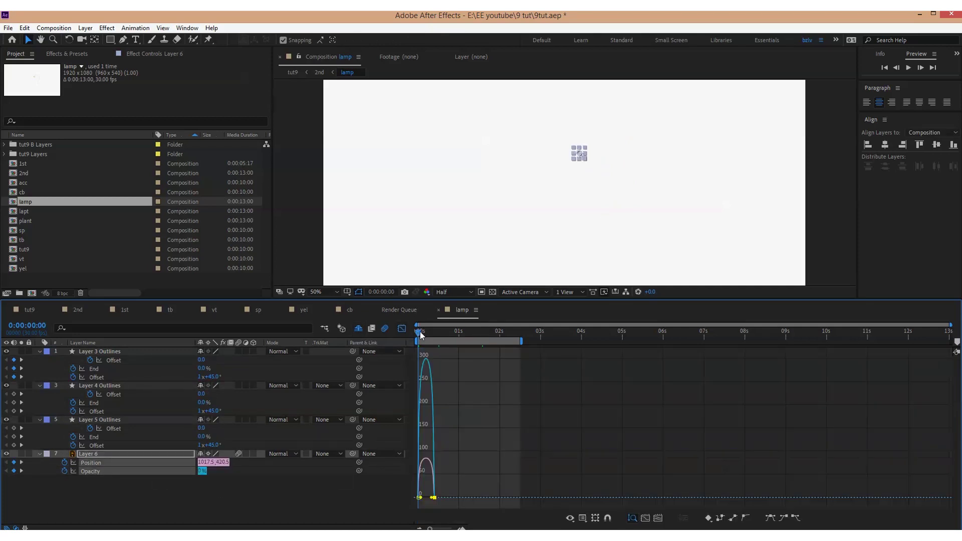
scroll(420, 335, up, 3)
drag(527, 497, 448, 500)
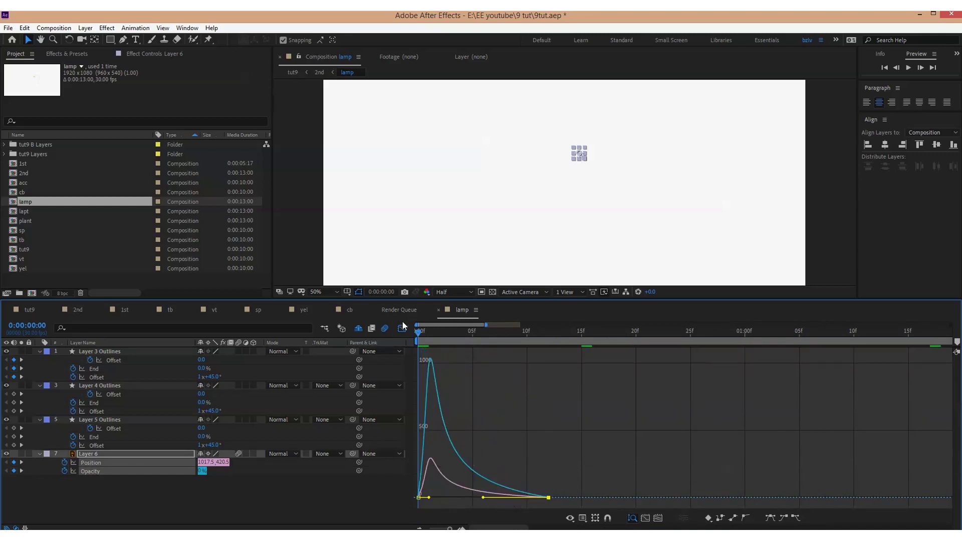
click(403, 328)
Delay Layer 6 to start at frame 17, set its starting Position to 1017.5, 460.5, and preview
drag(467, 454, 559, 456)
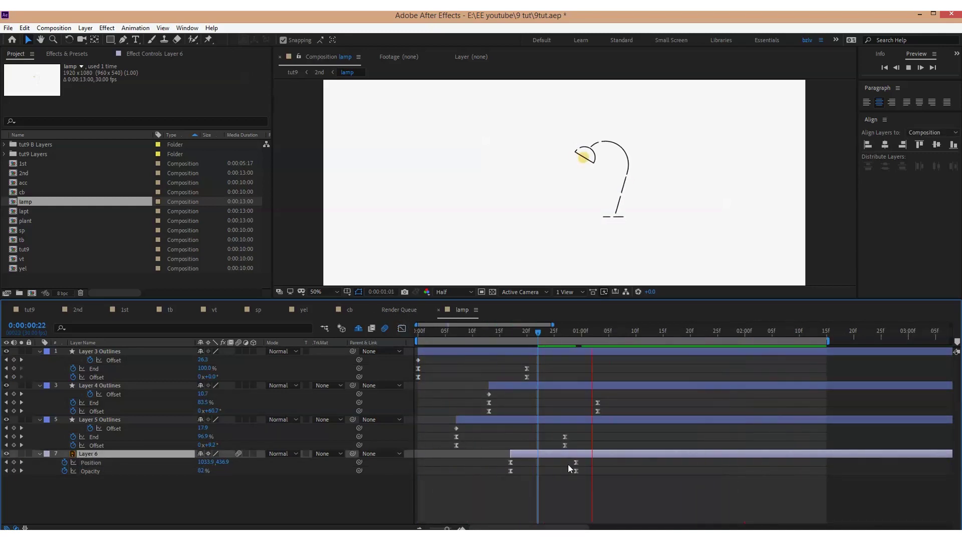
click(7, 462)
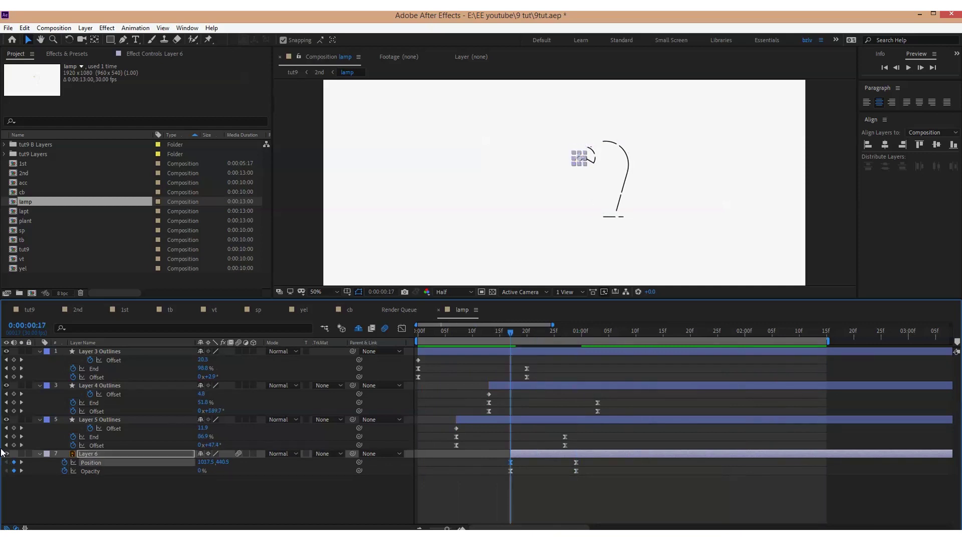
click(120, 497)
key(space)
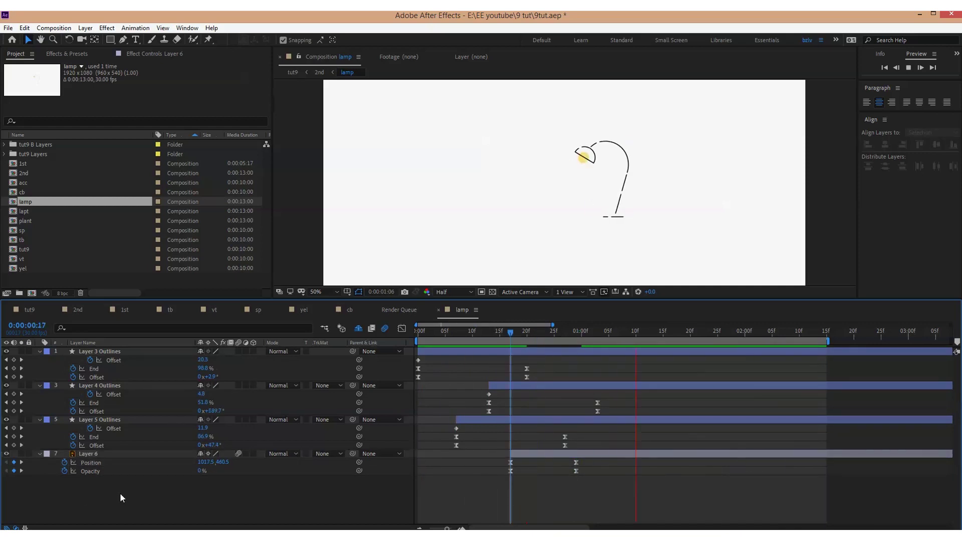
key(space)
Move Layer 6's ending Position and Opacity keyframes to 0:00:01:02, preview the lamp animation, and save the project
drag(552, 486, 592, 465)
key(space)
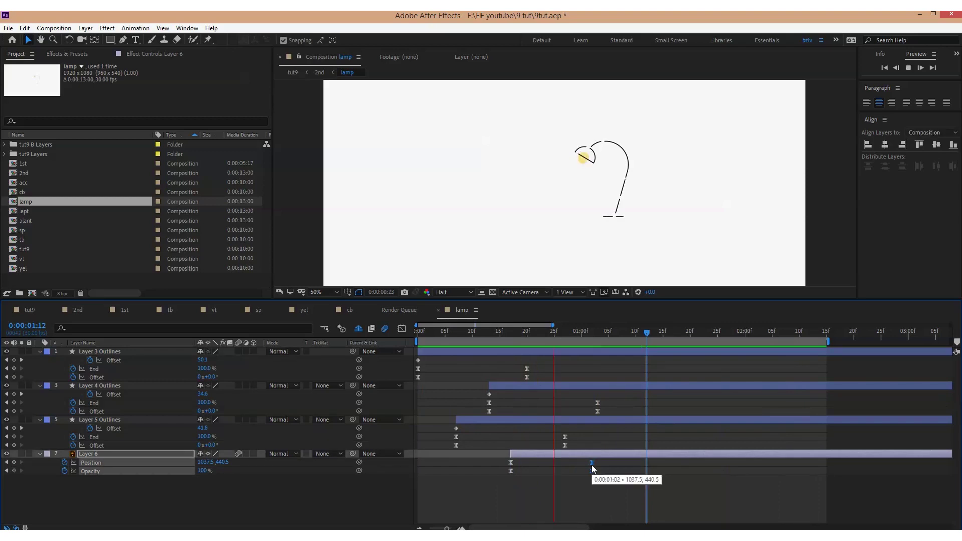
key(space)
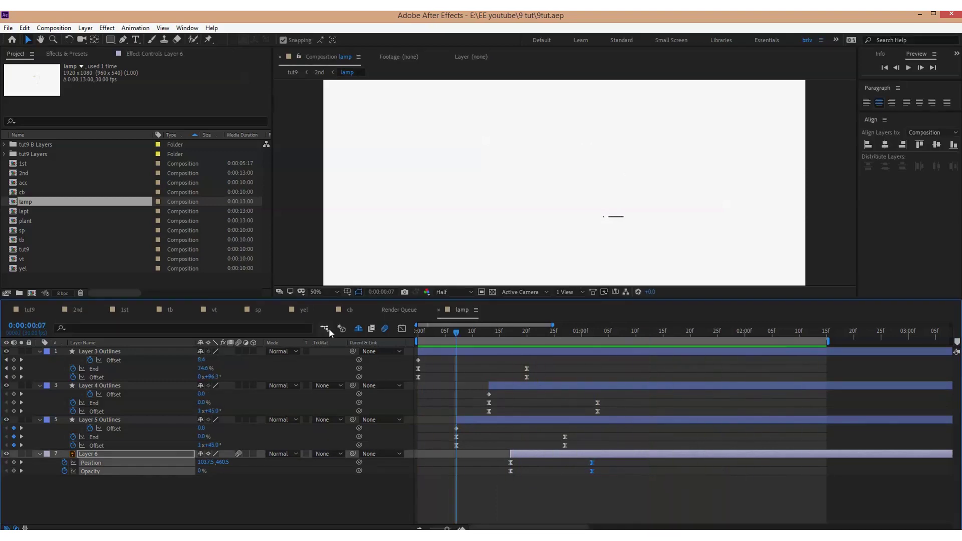
key(ctrl+s)
Open the plant composition from 2nd, find the pot and stem artwork in Layer 12, and create a shape layer from it
click(78, 310)
double_click(97, 359)
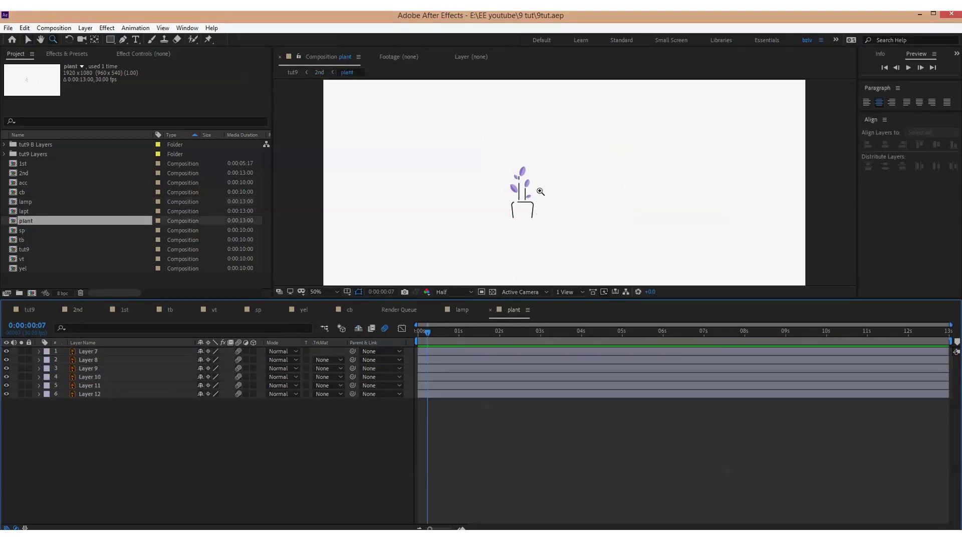
click(540, 192)
click(88, 352)
click(463, 292)
click(455, 311)
click(95, 360)
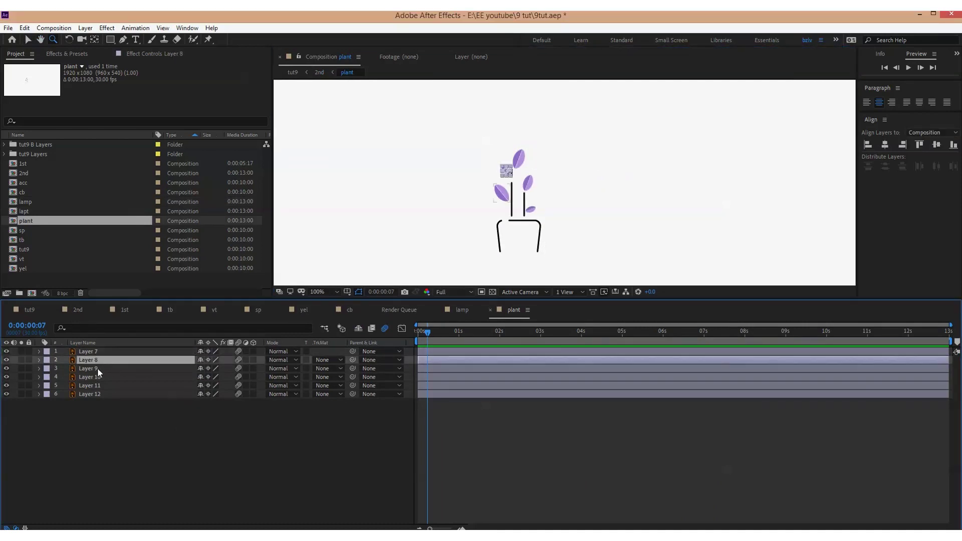
key(ctrl+Down)
key(ctrl+Down)
key(ctrl+Down)
key(ctrl+Down)
click(256, 360)
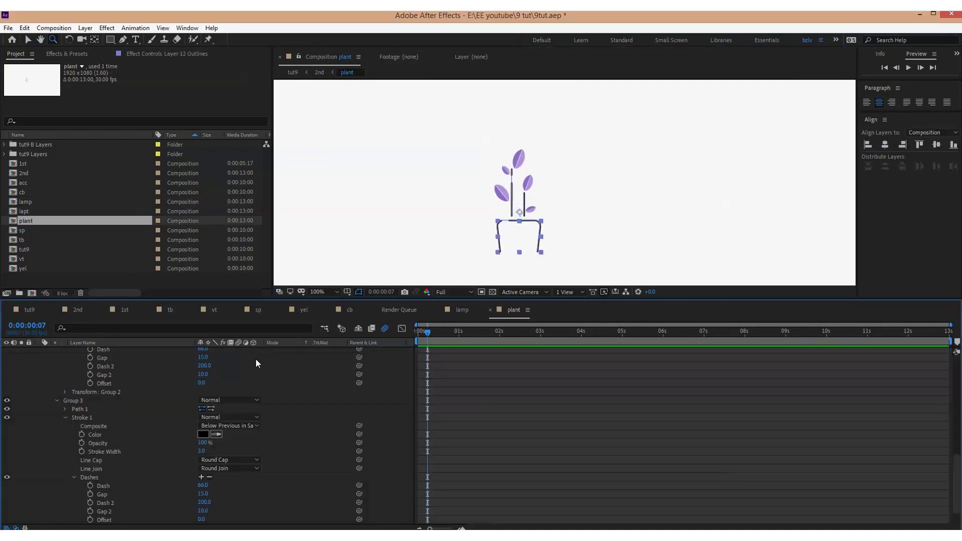
Copy the animated trim path from the lamp composition to Layer 12 Outlines in plant
click(462, 310)
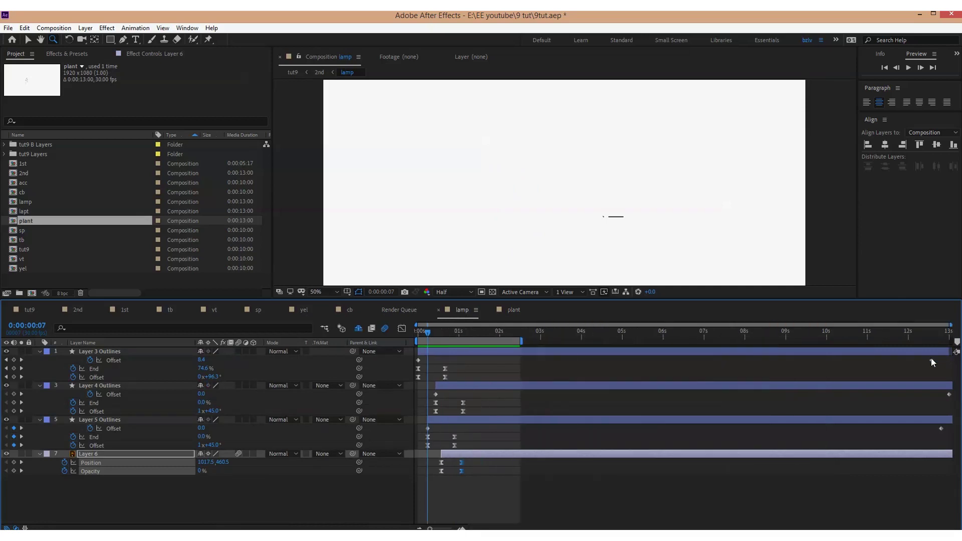
click(514, 309)
scroll(68, 419, down, 5)
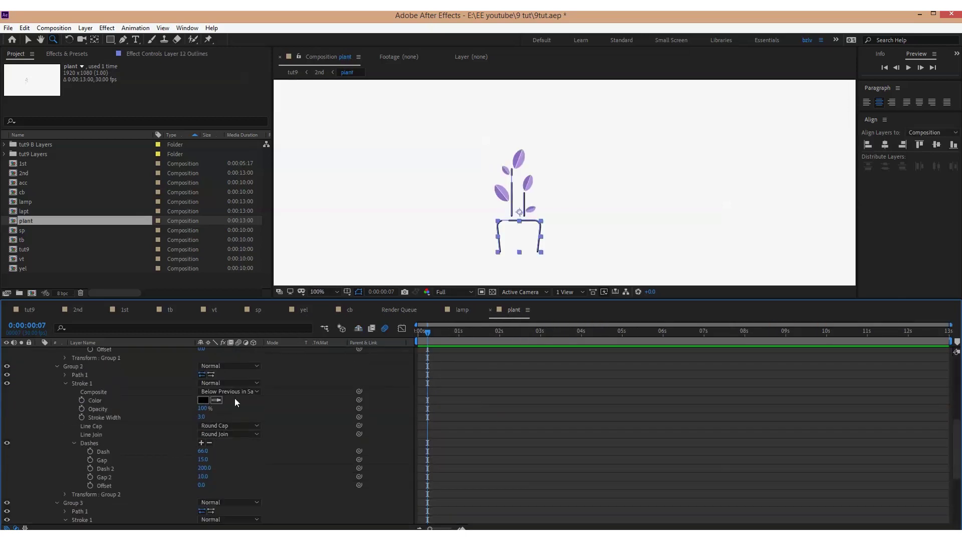
scroll(235, 396, up, 10)
click(419, 332)
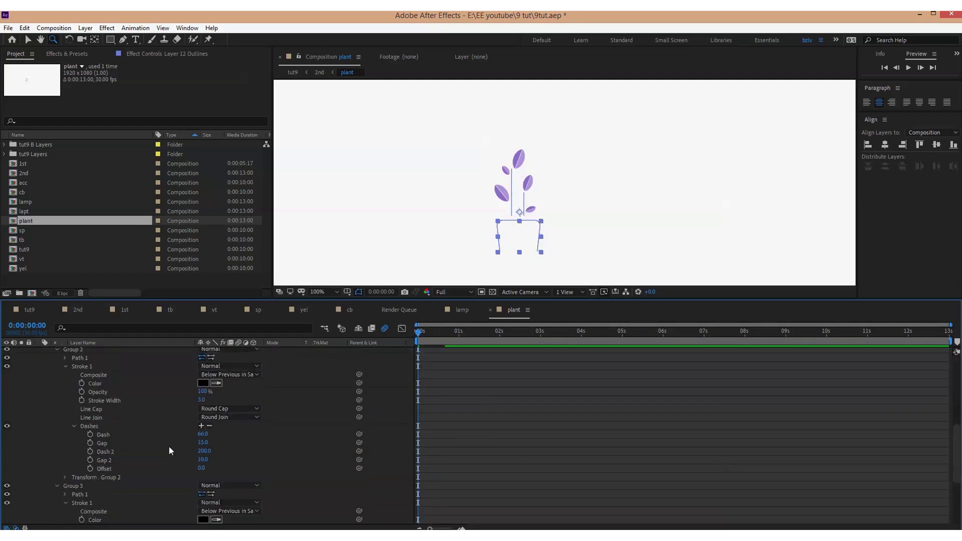
Keyframe the dash Offset of Group 1 in Layer 12 Outlines from 0 at the start to 450 at 0:00:12:29
scroll(169, 446, up, 10)
click(56, 420)
click(56, 428)
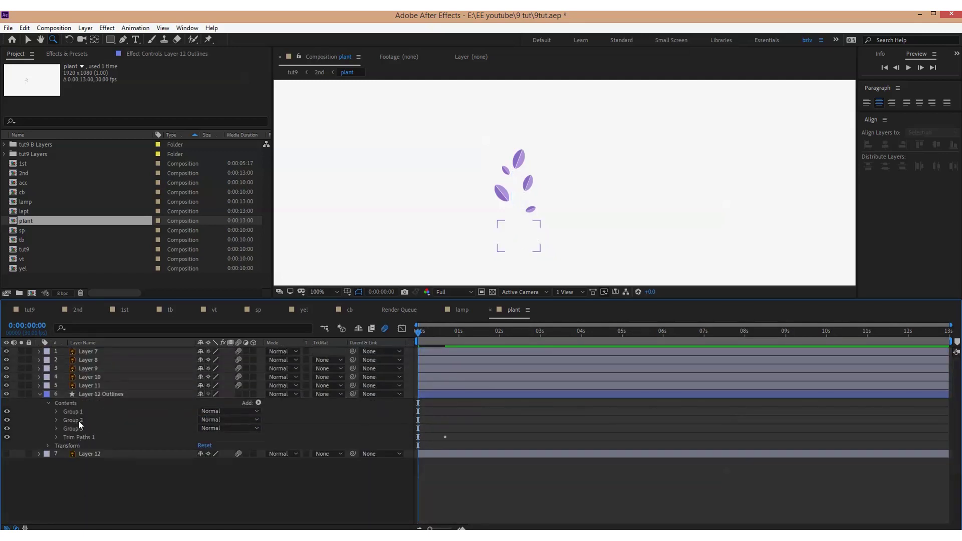
click(75, 413)
click(57, 411)
scroll(86, 434, down, 5)
click(90, 486)
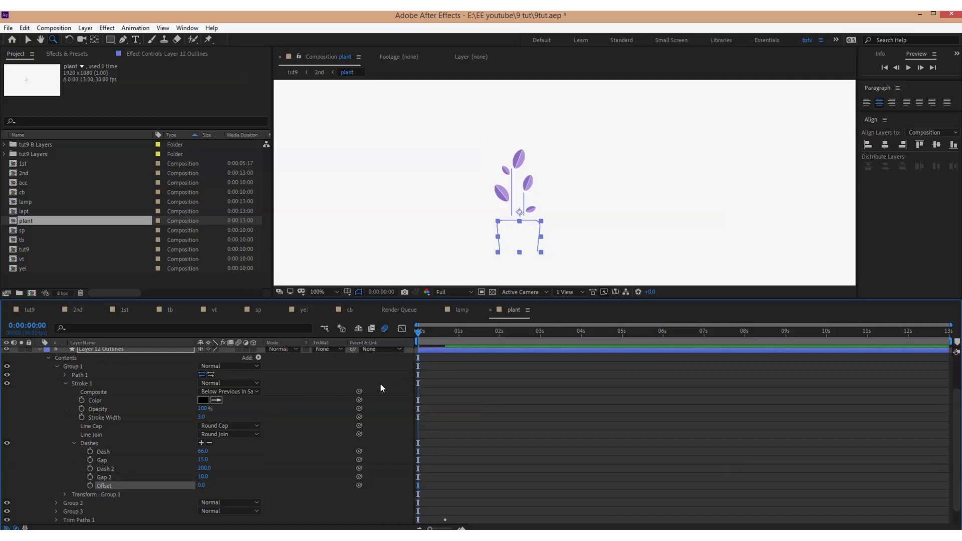
key(End)
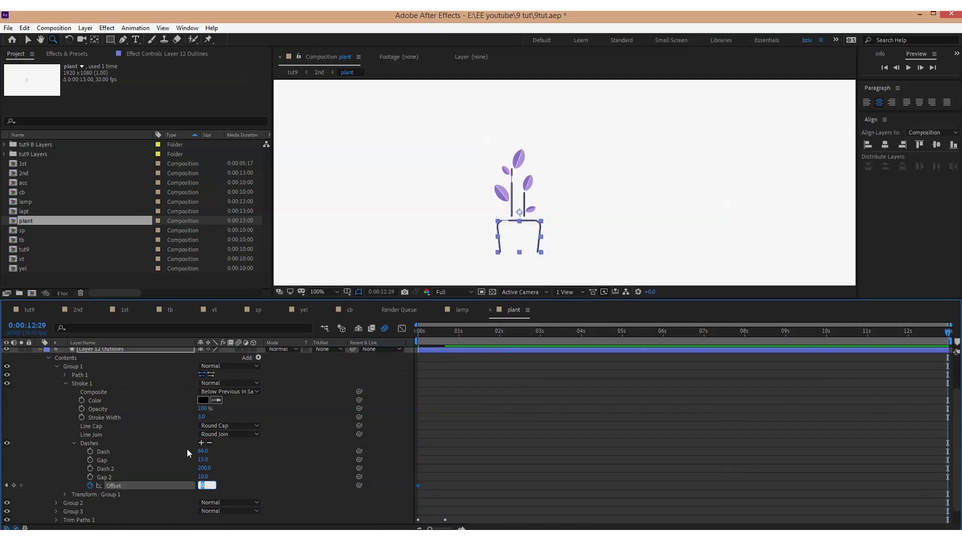
key(Return)
Keyframe Group 2's stroke dash Offset from 0 at the start to 450 at the composition's end
scroll(58, 393, up, 1)
click(57, 383)
click(56, 392)
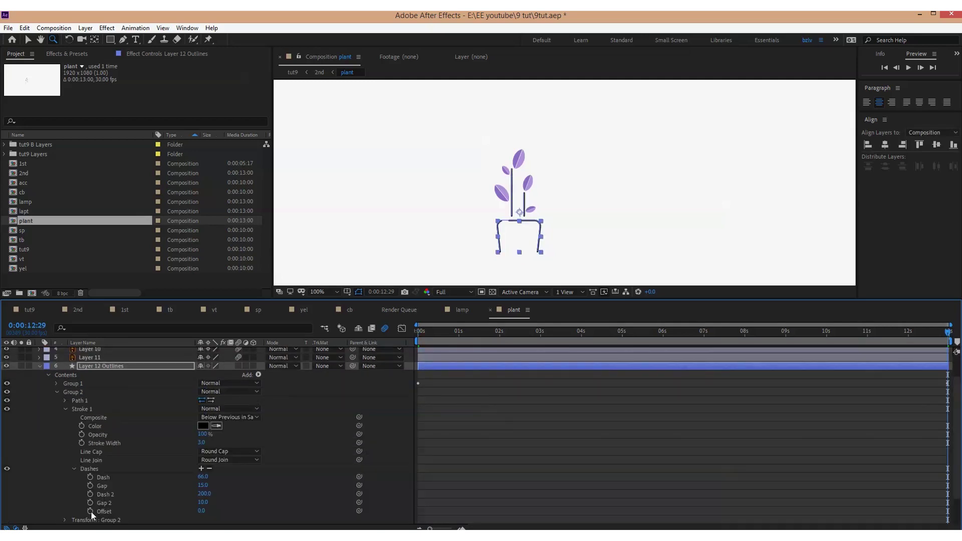
click(90, 511)
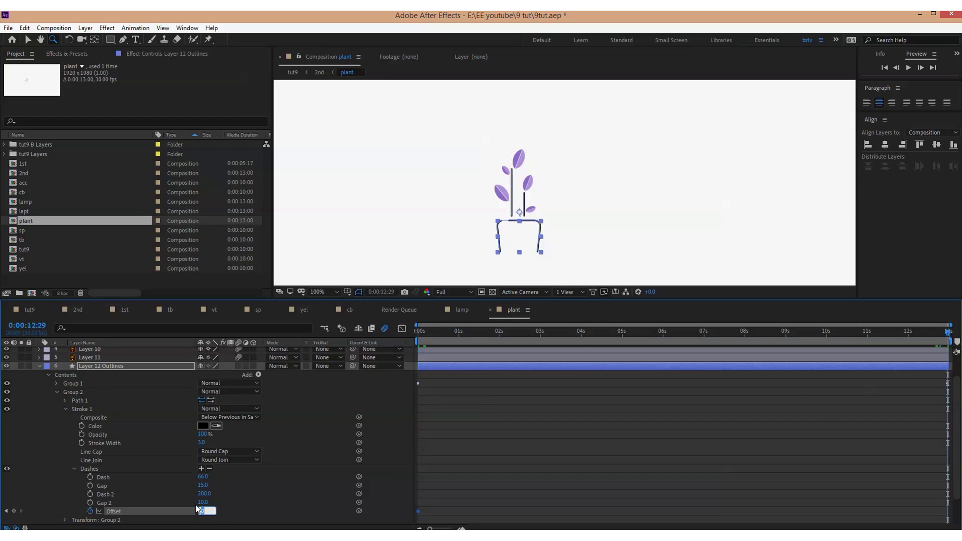
click(454, 474)
Keyframe Group 3's stroke dash Offset from 0 at the start to 450 at the composition's end
scroll(185, 472, down, 2)
click(57, 494)
scroll(75, 490, down, 5)
click(104, 485)
key(Home)
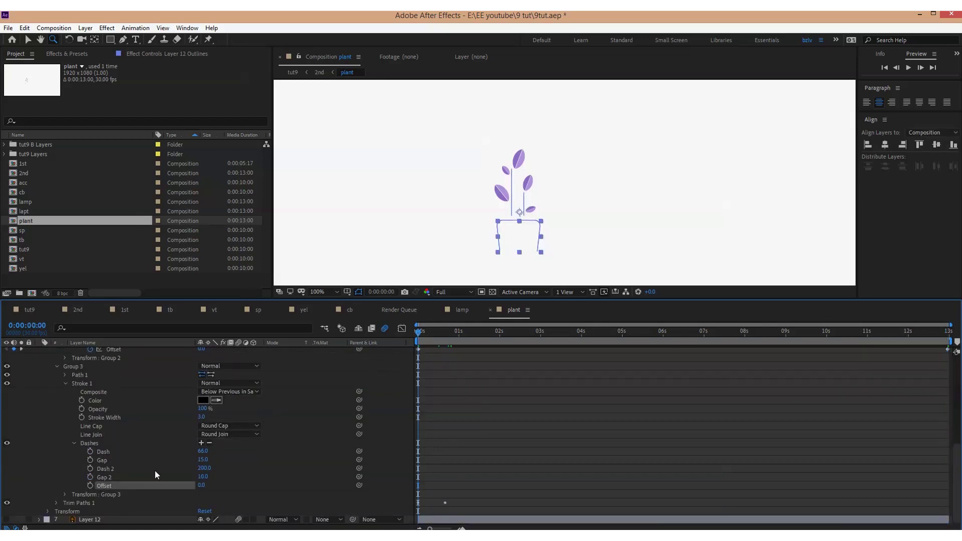
click(948, 334)
click(202, 485)
text(450)
key(Return)
Show only the animated properties of Layer 12 Outlines and preview the moving plant outline
key(ctrl+a)
key(u)
click(356, 479)
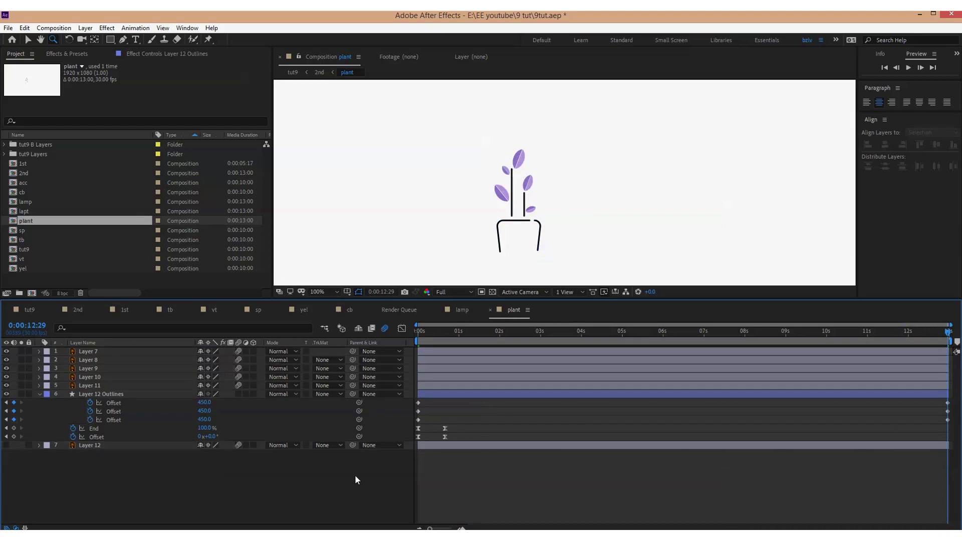
key(space)
key(space)
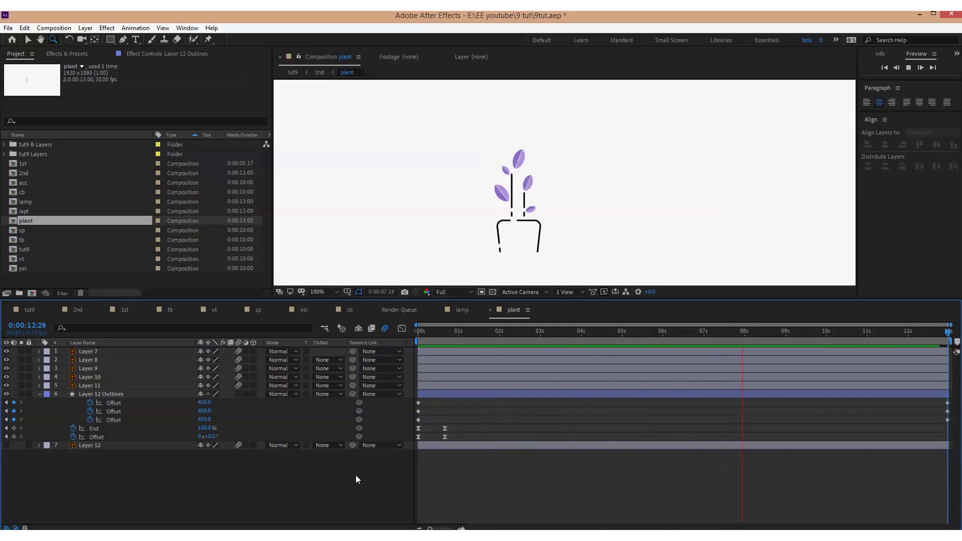
Stagger the ending dash Offset keyframes, the first at about 0:00:11:17 and the second at about 0:00:12:09, then preview and collapse the layer
click(114, 412)
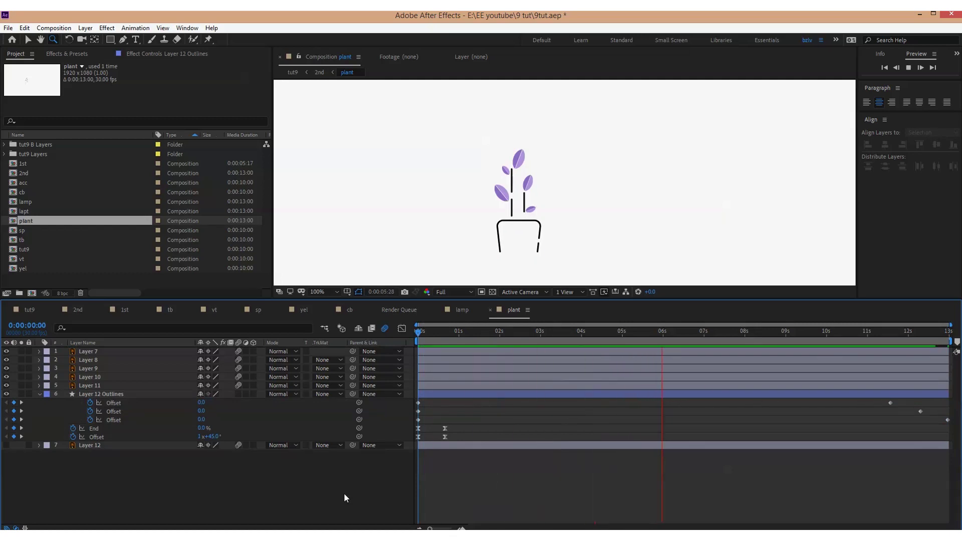
key(space)
click(430, 395)
key(u)
click(428, 415)
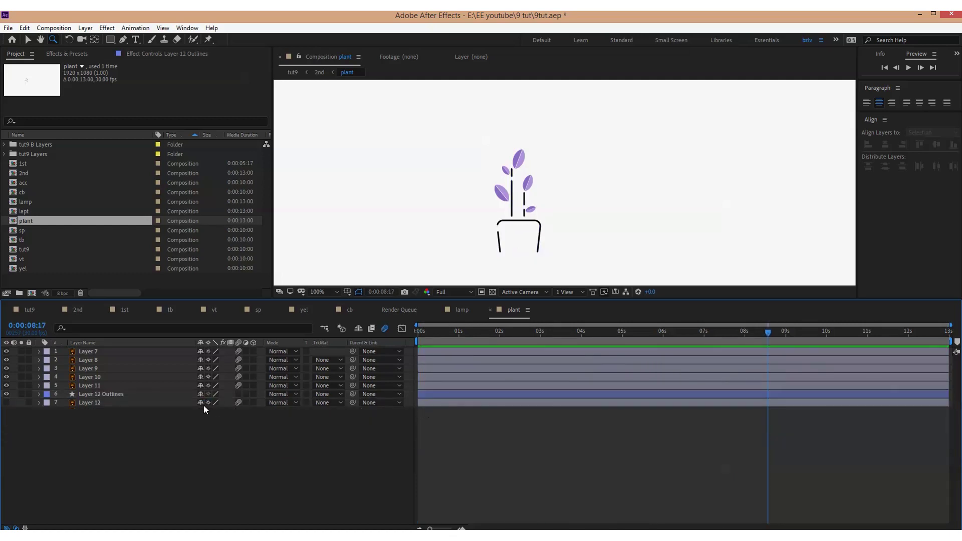
Hide the shy layers and move the anchor point of the small lower leaf, Layer 7, to its stem end with snapping off
click(358, 330)
click(106, 352)
scroll(529, 216, up, 1)
drag(529, 216, 556, 193)
drag(602, 299, 601, 406)
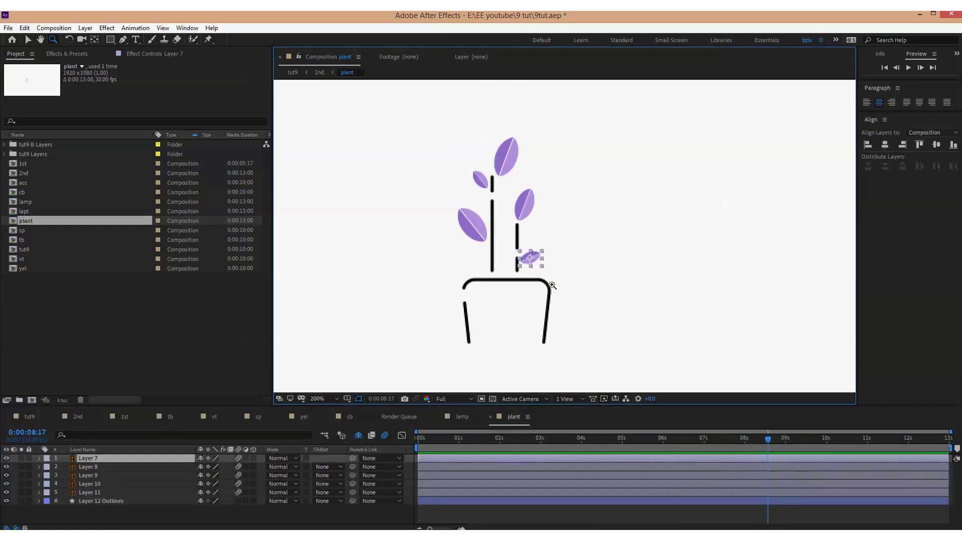
scroll(544, 231, up, 1)
drag(544, 231, 584, 227)
click(94, 39)
drag(579, 282, 535, 287)
click(246, 41)
click(247, 40)
Move the anchor points of the leaves in Layers 8, 9, 10 and 11 to their stem ends
click(462, 135)
click(462, 249)
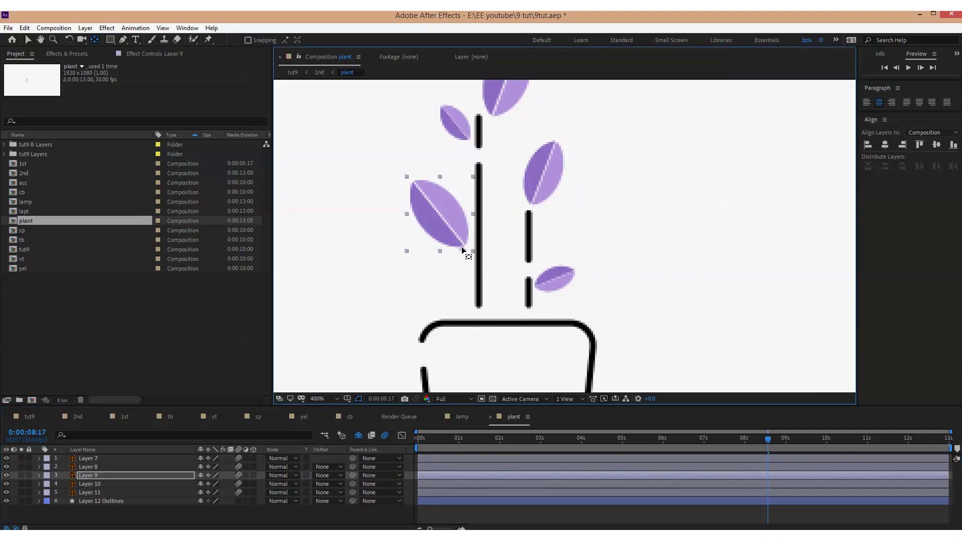
click(419, 484)
drag(607, 110, 629, 158)
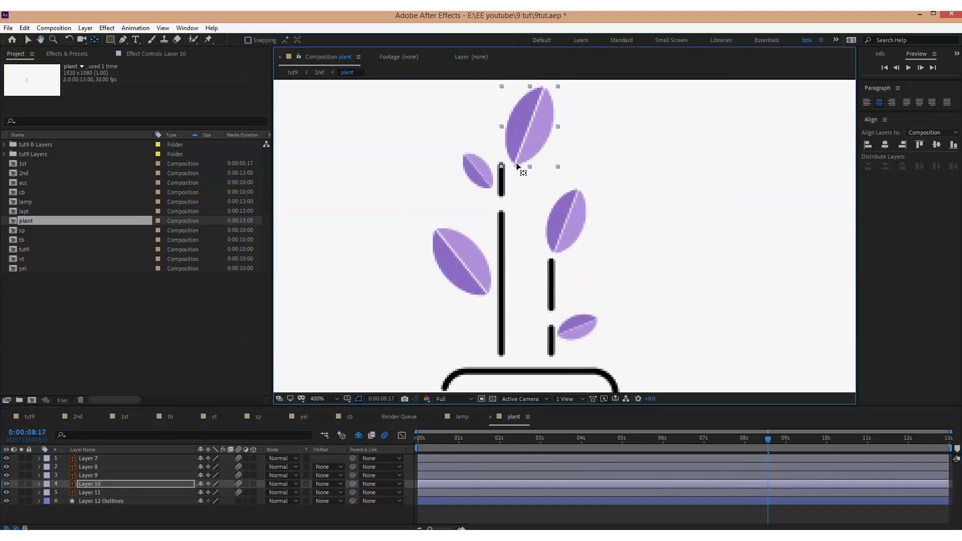
click(571, 226)
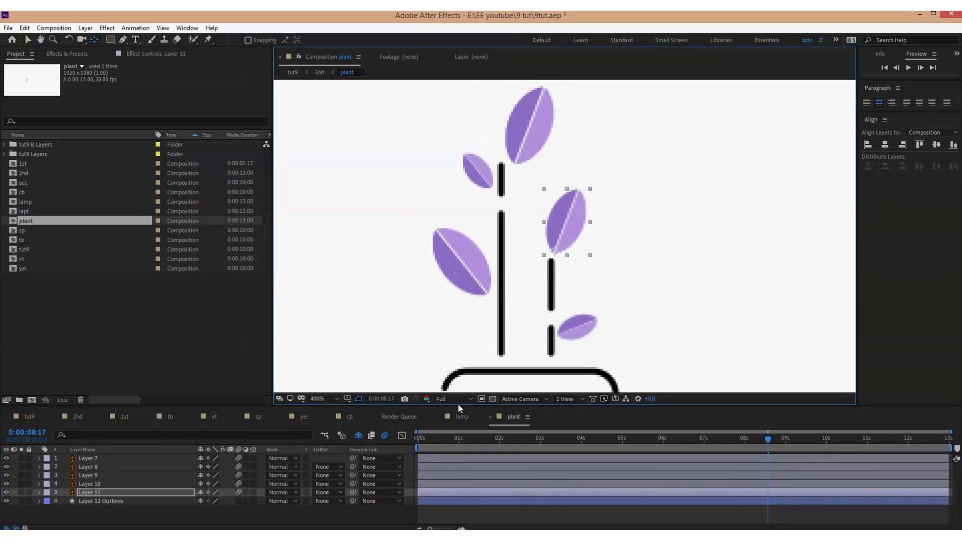
drag(461, 405, 462, 294)
Add Scale keyframes to leaf Layers 7 to 11, growing from 0 at the start to 100%
key(v)
click(434, 347)
shift+click(434, 381)
key(alt+shift+s)
drag(438, 328, 491, 330)
click(229, 356)
text(0)
key(Return)
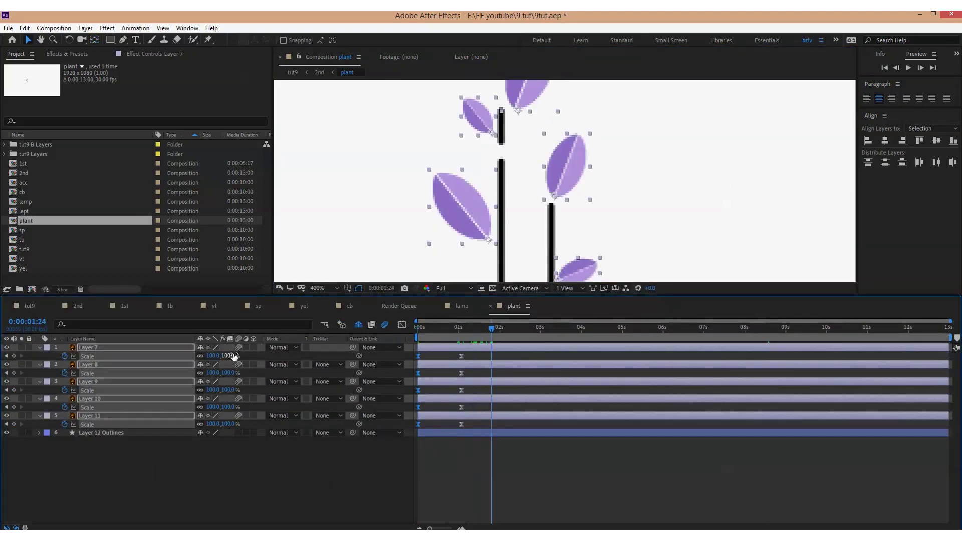
Add an overshoot Scale keyframe slightly above 100% to Layers 7 to 11 and place it between the starting and ending keyframes
click(234, 356)
text(104)
key(Return)
drag(235, 355, 239, 356)
drag(491, 357, 434, 356)
drag(478, 355, 460, 425)
drag(462, 424, 473, 427)
End the work area at about 3 seconds and preview the growing leaves
click(539, 329)
key(n)
drag(540, 328, 402, 329)
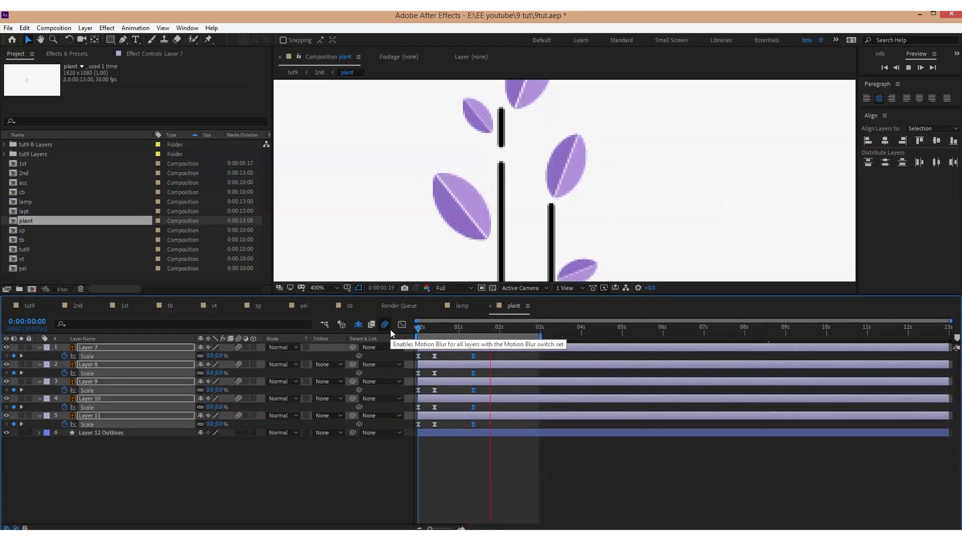
key(space)
Move the leaves' middle Scale keyframes to about frame 8 and the ending ones to about 0:00:01:00, then preview
drag(435, 356, 429, 357)
drag(429, 330, 390, 335)
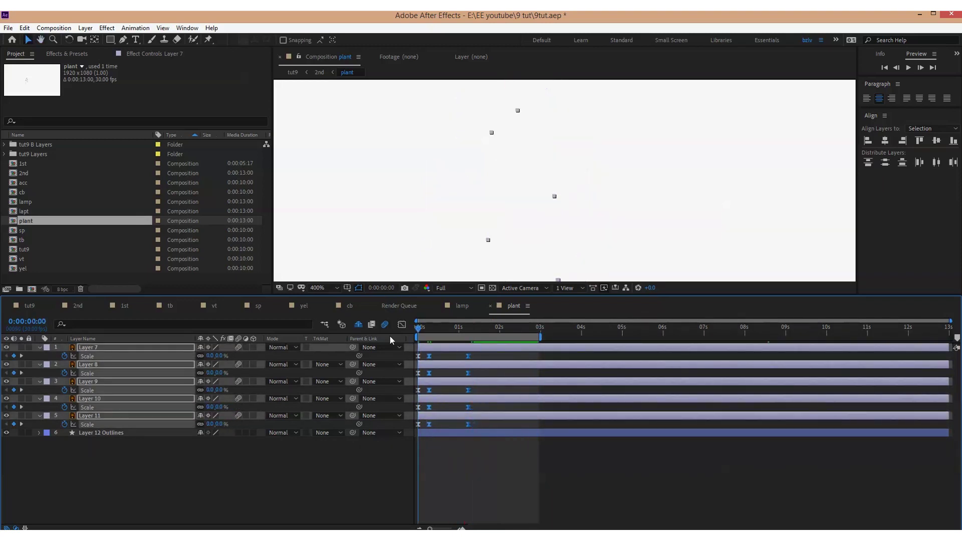
key(space)
key(space)
mouse_move(478, 354)
mouse_down()
mouse_move(464, 428)
mouse_move(459, 357)
mouse_up()
key(=)
drag(458, 330, 402, 336)
click(373, 480)
key(space)
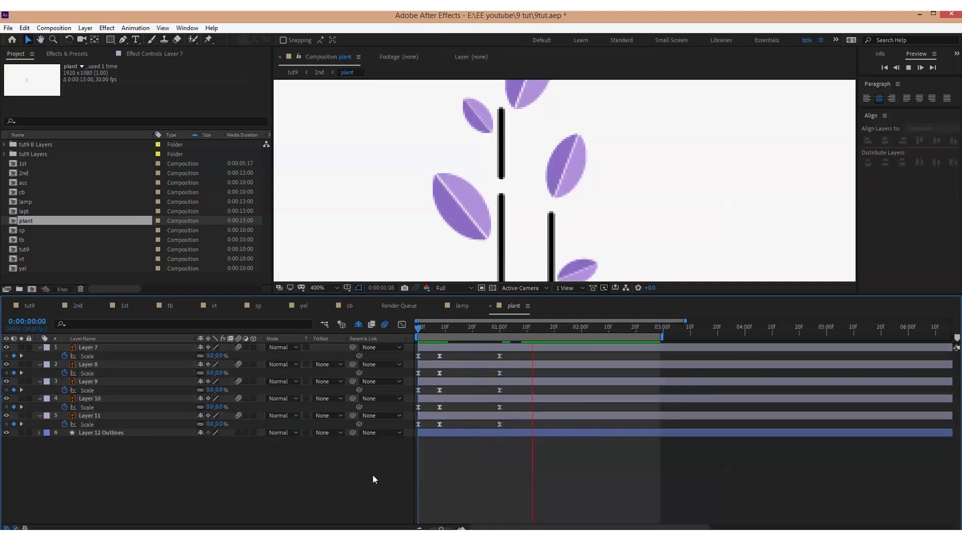
click(524, 329)
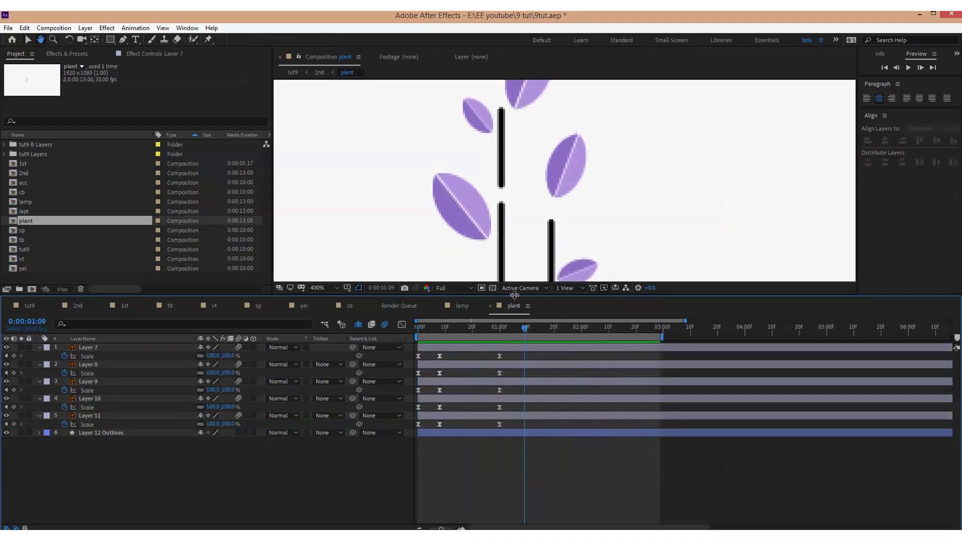
Reveal the Rotation of Layers 7 to 11 and give each the expression wiggle (0.6, 9)
drag(515, 294, 519, 333)
click(496, 379)
shift+click(466, 445)
key(r)
click(373, 504)
alt+click(65, 389)
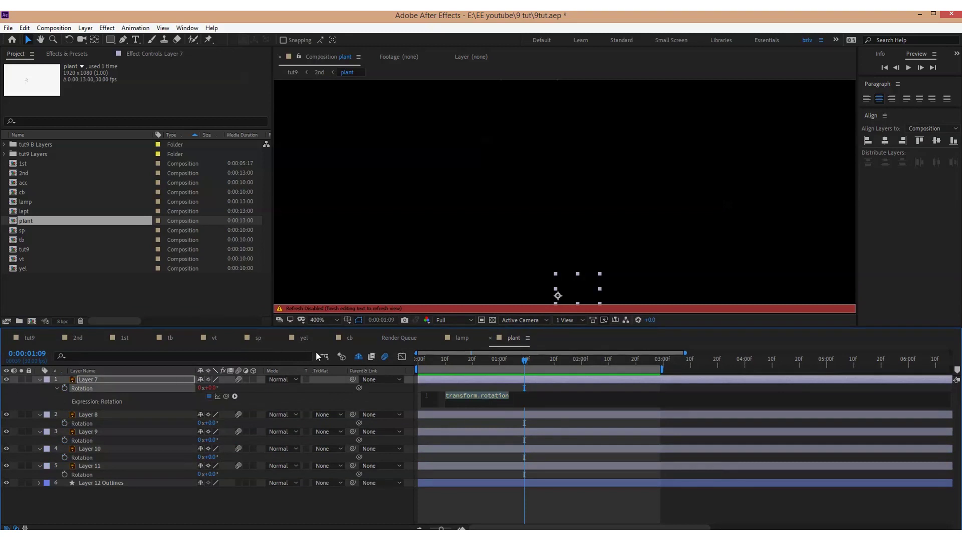
key(BackSpace)
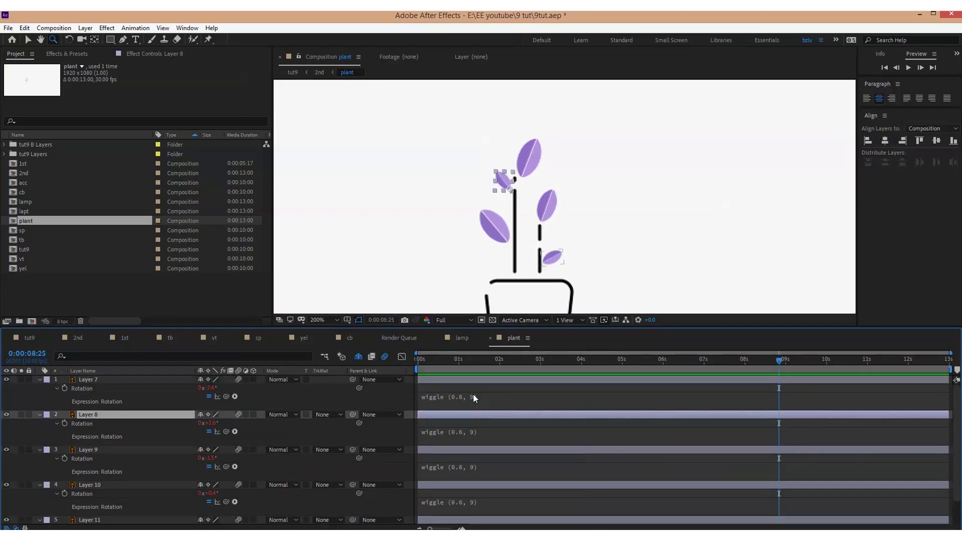
Change the Rotation expressions of leaf Layers 7 to 11 to wiggle (0.6, 6) and preview the motion
click(513, 423)
click(483, 467)
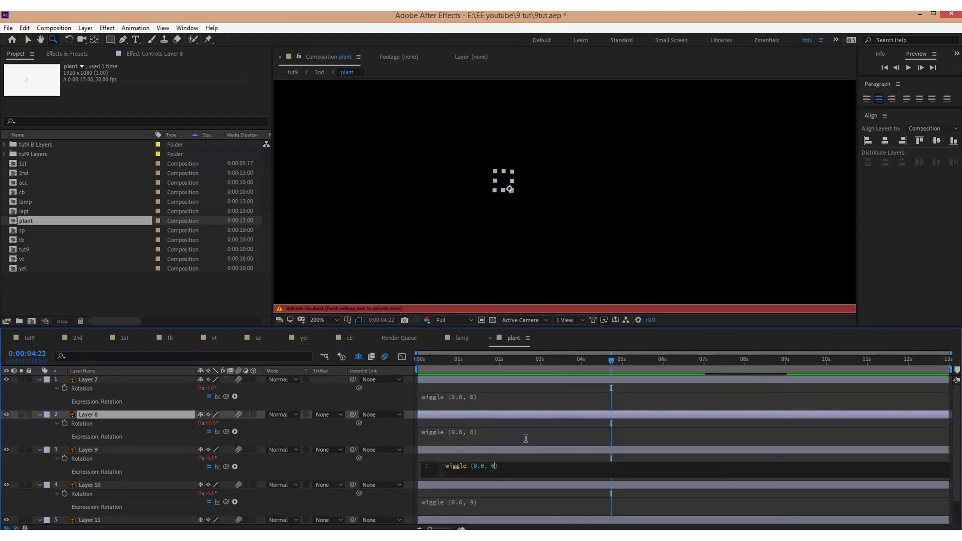
click(498, 501)
drag(957, 484, 957, 508)
click(527, 510)
key(Right)
key(Left)
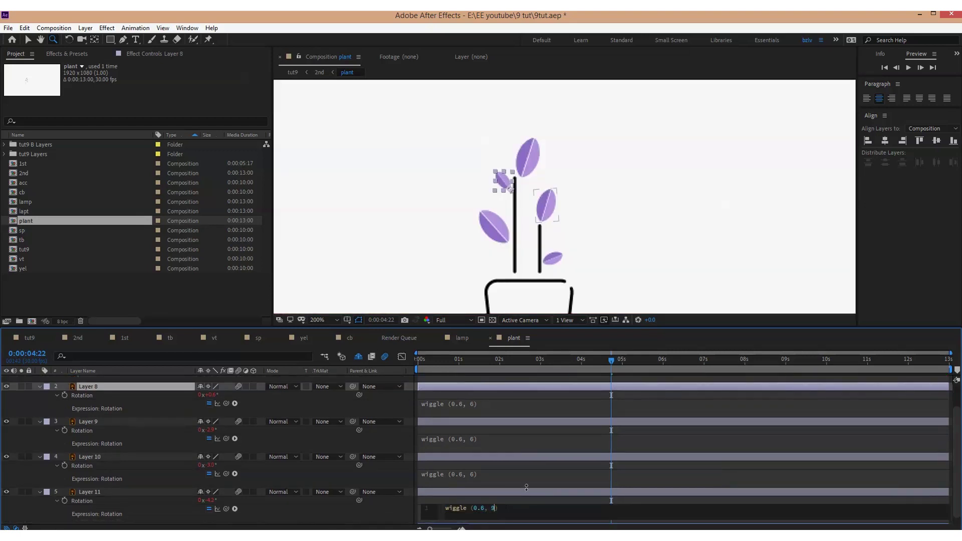
click(513, 368)
key(space)
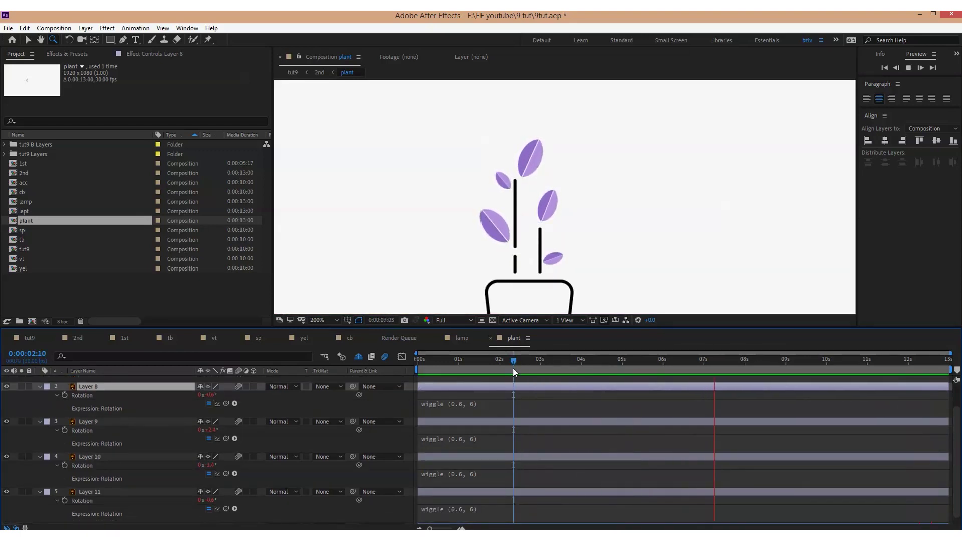
key(space)
Collapse all layers and delay leaf Layers 11 and 10 in sequence, starting Layer 11 at about frame 5
key(ctrl+a)
key(u)
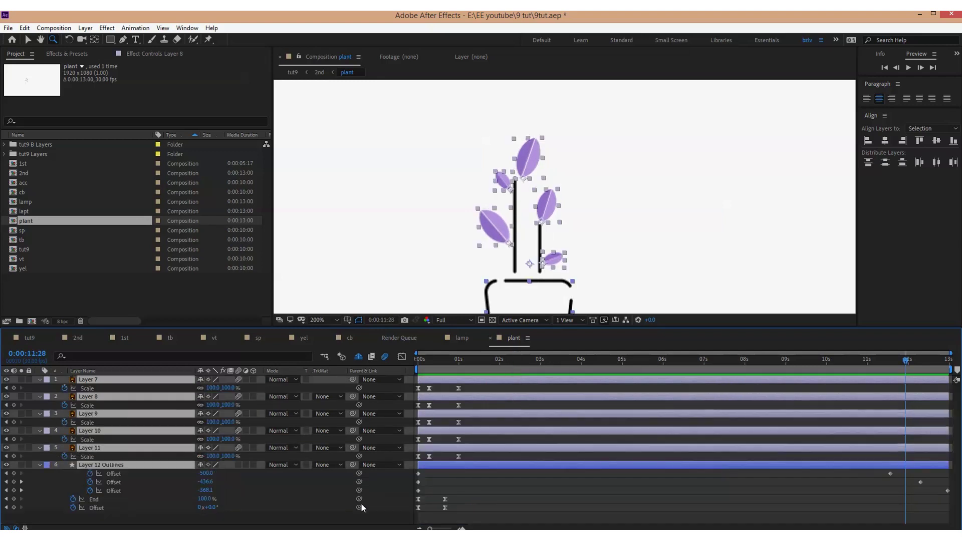
key(u)
click(361, 503)
click(435, 381)
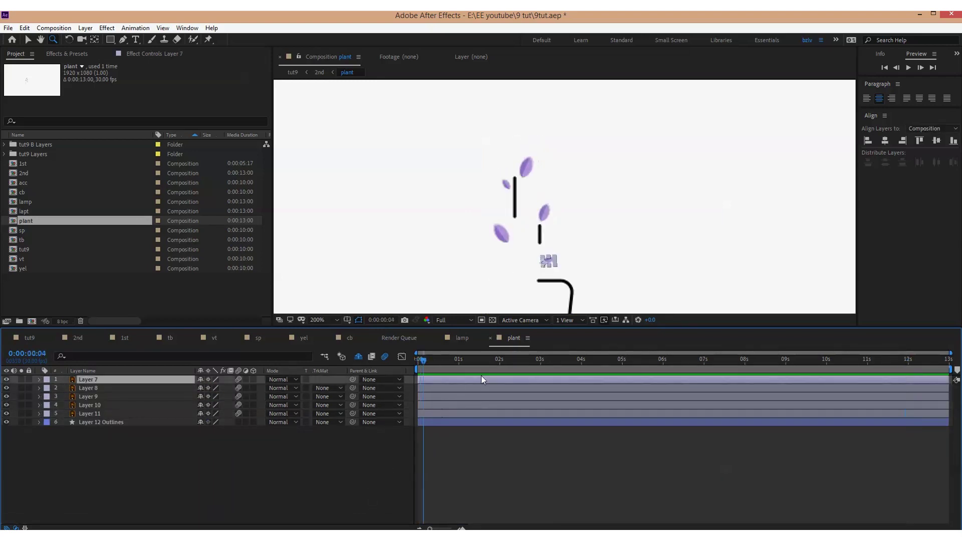
key(Page_Down)
drag(427, 413, 439, 405)
key(Page_Down)
key(Page_Down)
key(Page_Down)
key(Page_Down)
key(Page_Down)
key(Page_Down)
key(Page_Down)
key(Page_Down)
key(Page_Down)
key(Page_Down)
Delay the remaining leaf Layers 9, 8 and 7 so each starts a few frames after the previous one
drag(426, 396, 445, 397)
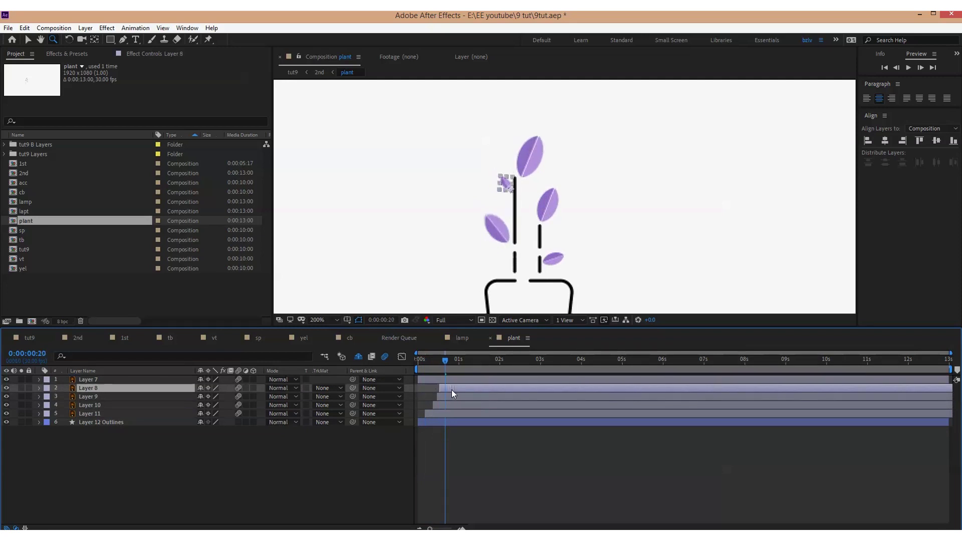
key(Page_Down)
key(Page_Down)
key(Page_Down)
drag(452, 391, 465, 380)
End the plant composition's work area at about 0:00:03:20 and preview the staggered leaf growth
click(567, 360)
key(n)
drag(568, 359, 381, 363)
key(space)
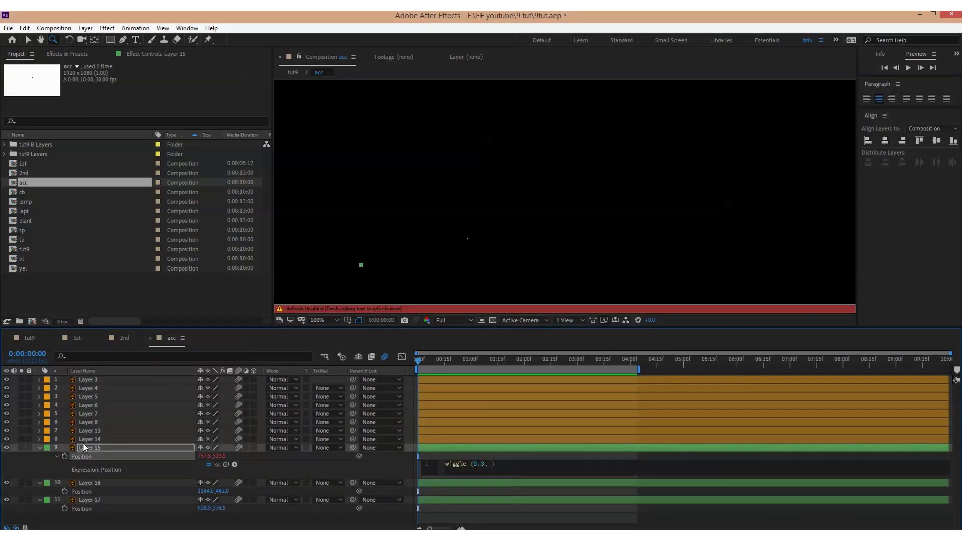
Complete Layer 15's Position expression in the acc composition as wiggle (0.3, 10) and preview it
click(426, 483)
key(space)
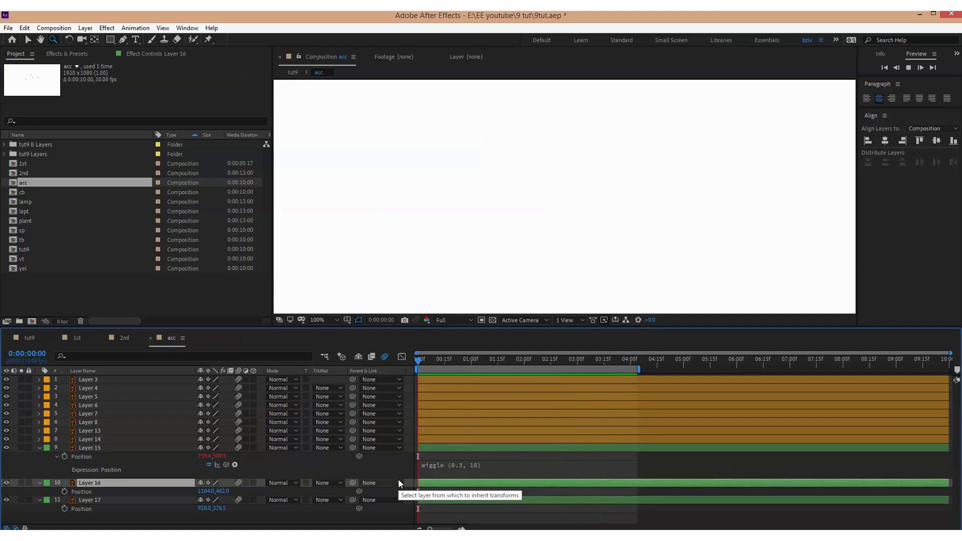
key(space)
Copy Layer 15's wiggle expression to the Position of Layers 16 and 17 and preview the floating crosses
click(479, 463)
key(ctrl+c)
alt+click(66, 492)
key(ctrl+v)
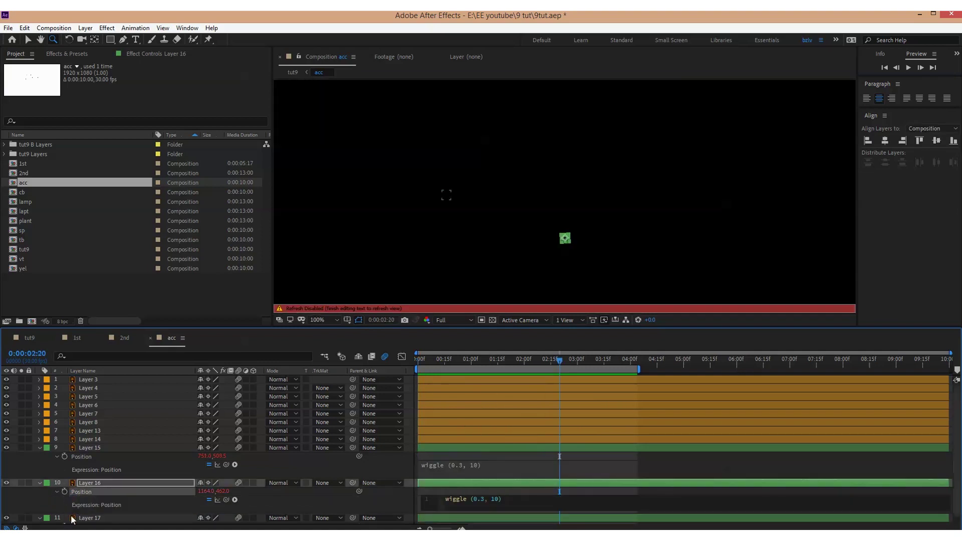
click(119, 486)
scroll(120, 487, down, 1)
click(102, 511)
alt+click(64, 521)
key(ctrl+v)
click(455, 436)
key(space)
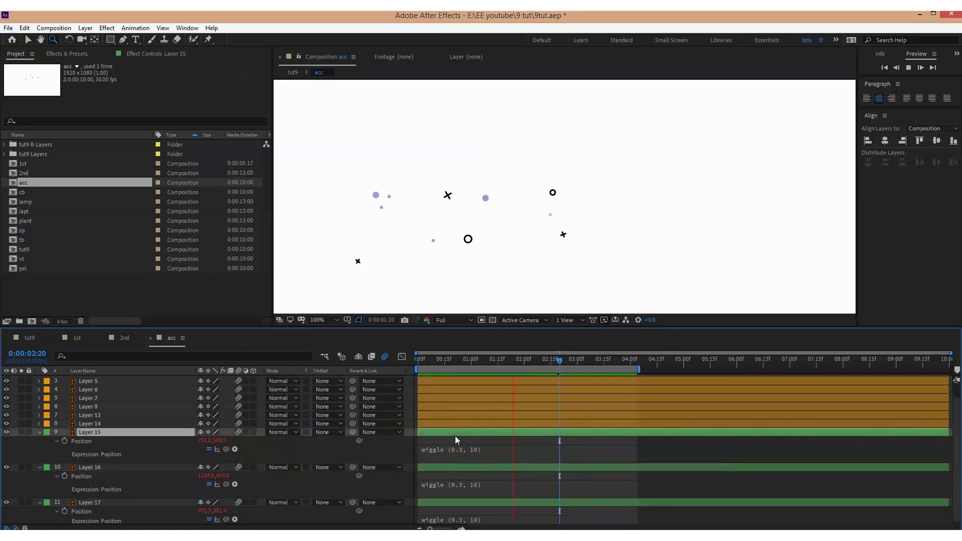
key(space)
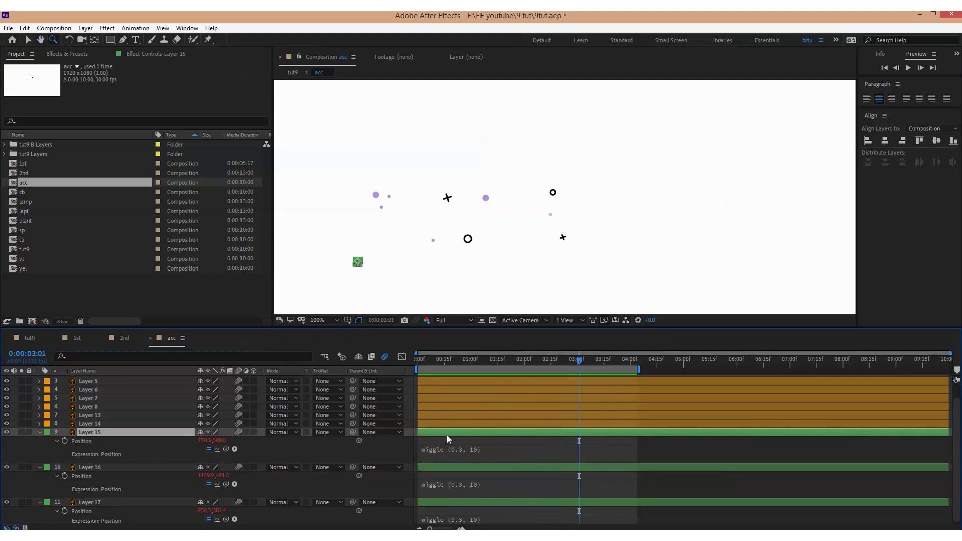
Reveal the layers' Position properties and apply wiggle (0.3, 10) to the Position of Layers 3, 4, 5 and 6
key(ctrl+a)
key(s)
key(p)
click(88, 380)
alt+click(64, 388)
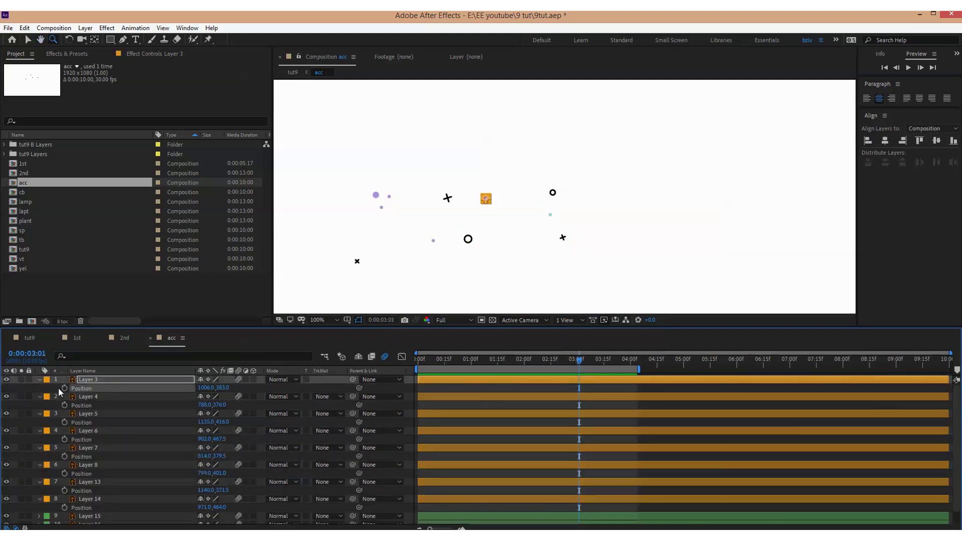
key(ctrl+v)
alt+click(64, 423)
key(ctrl+v)
alt+click(64, 457)
key(ctrl+v)
alt+click(64, 493)
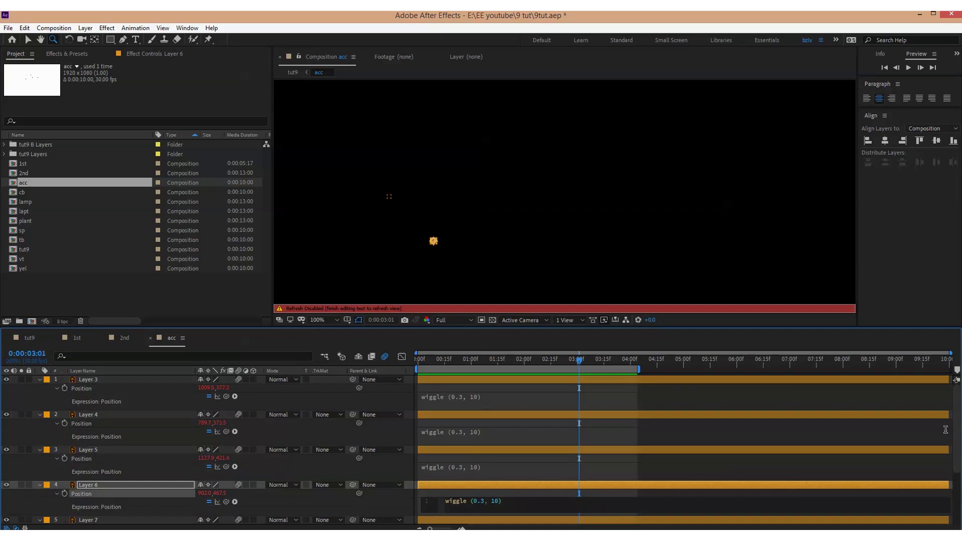
key(ctrl+v)
Apply the expression wiggle (0.3, 10) to the Position of Layers 7, 8 and 13
scroll(201, 452, down, 3)
alt+click(64, 443)
key(ctrl+v)
alt+click(65, 478)
key(ctrl+v)
alt+click(64, 513)
key(ctrl+v)
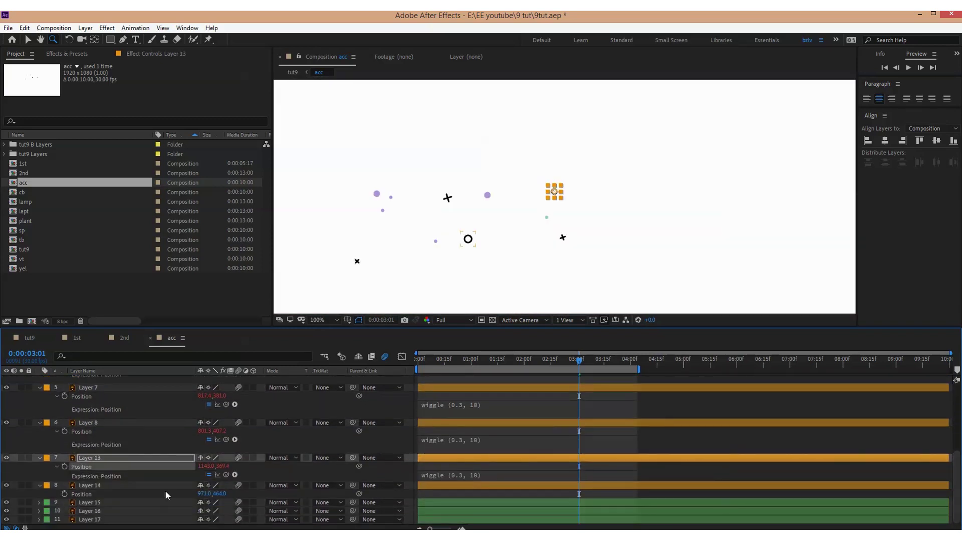
Apply the expression wiggle (0.3, 10) to Layer 14's Position and preview the floating accents
alt+click(64, 494)
key(ctrl+v)
click(468, 360)
key(space)
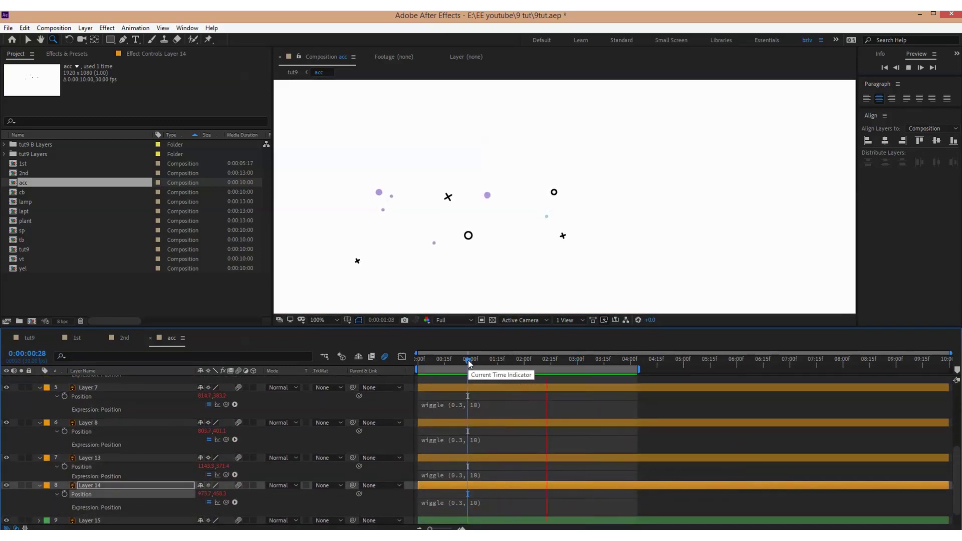
key(space)
Collapse the layers' properties and stagger the starts of Layers 4, 5 and 6 about five frames apart
key(ctrl+a)
key(s)
key(s)
key(F2)
key(Page_Down)
key(Page_Down)
key(Page_Down)
drag(433, 388, 443, 399)
key(Page_Down)
key(Page_Down)
key(Page_Down)
key(Page_Down)
key(Page_Down)
key(Page_Down)
key(Page_Down)
key(Page_Down)
key(Page_Down)
click(423, 406)
key(bracketleft)
Continue the stagger by offsetting the starts of Layers 7, 8 and 13 about five frames apart
key(Page_Down)
key(Page_Down)
key(Page_Down)
key(Page_Down)
key(Page_Down)
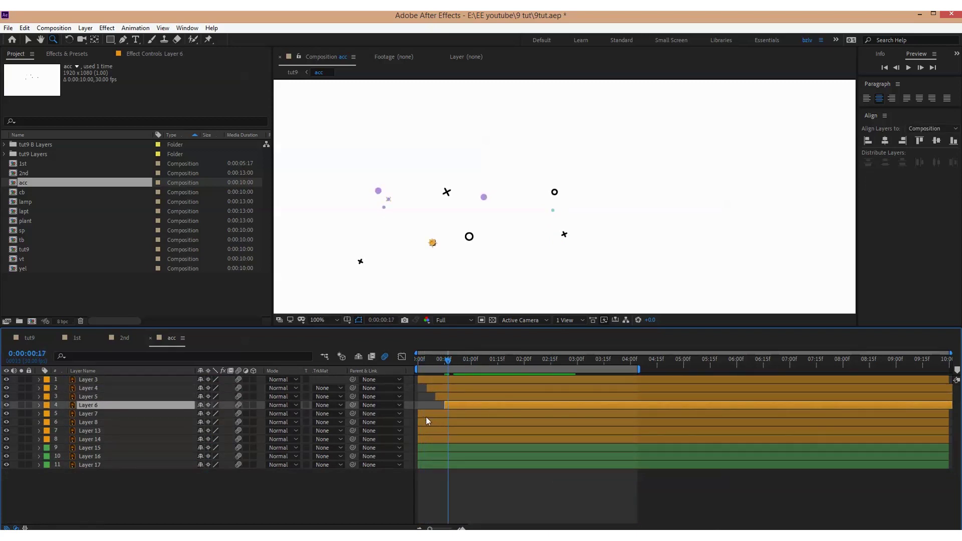
click(427, 414)
key(bracketleft)
key(Page_Down)
key(Page_Down)
key(Page_Down)
key(Page_Down)
key(Page_Down)
click(453, 422)
key(bracketleft)
key(Page_Down)
key(Page_Down)
key(Page_Down)
key(Page_Down)
key(Page_Down)
click(486, 430)
key(bracketleft)
key(Page_Down)
Offset the starts of Layers 14, 15, 16 and 17 in the timeline and preview the staggered accents
key(Page_Down)
key(Page_Down)
key(Page_Down)
key(Page_Down)
drag(435, 439, 488, 431)
mouse_move(485, 439)
mouse_down()
mouse_move(457, 465)
mouse_move(476, 449)
mouse_up()
click(446, 448)
shift+click(455, 449)
drag(471, 361, 390, 363)
key(space)
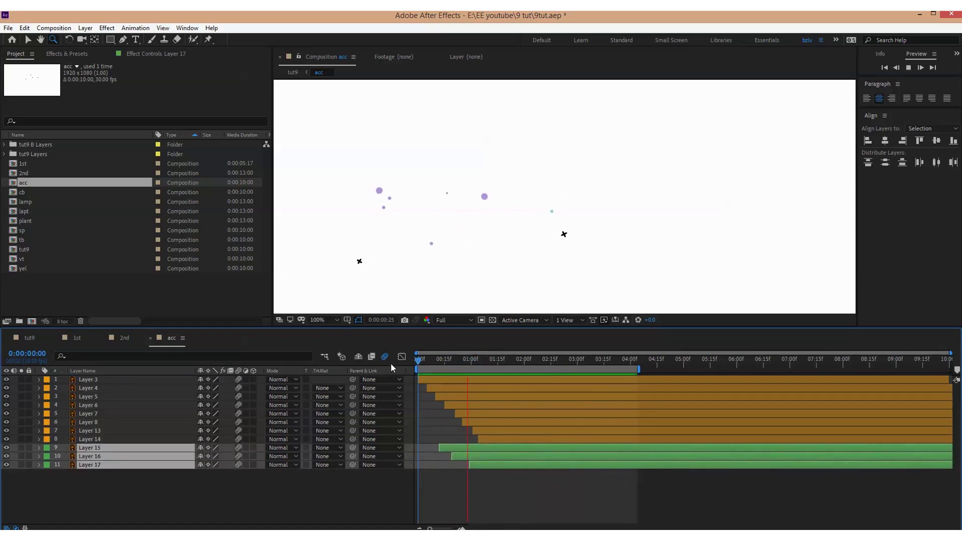
key(space)
Reveal Scale on Layers 3 to 8, 13 and 14 and delay their ending Scale keyframes by four frames
click(439, 380)
shift+click(483, 438)
key(s)
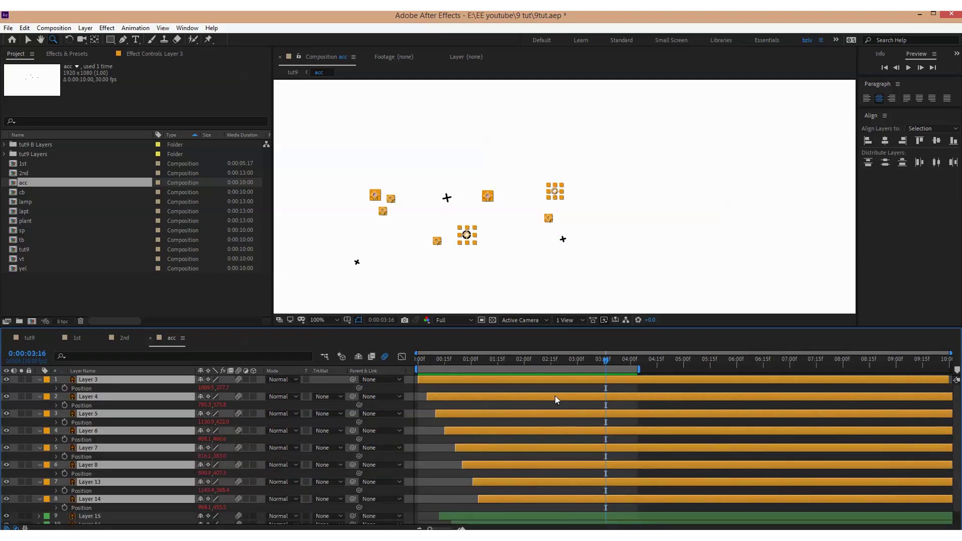
key(equal)
drag(543, 354, 437, 392)
drag(456, 403, 489, 442)
drag(517, 455, 538, 494)
drag(557, 502, 552, 510)
drag(554, 505, 545, 511)
key(alt+Right)
key(alt+Right)
key(alt+Right)
key(alt+Right)
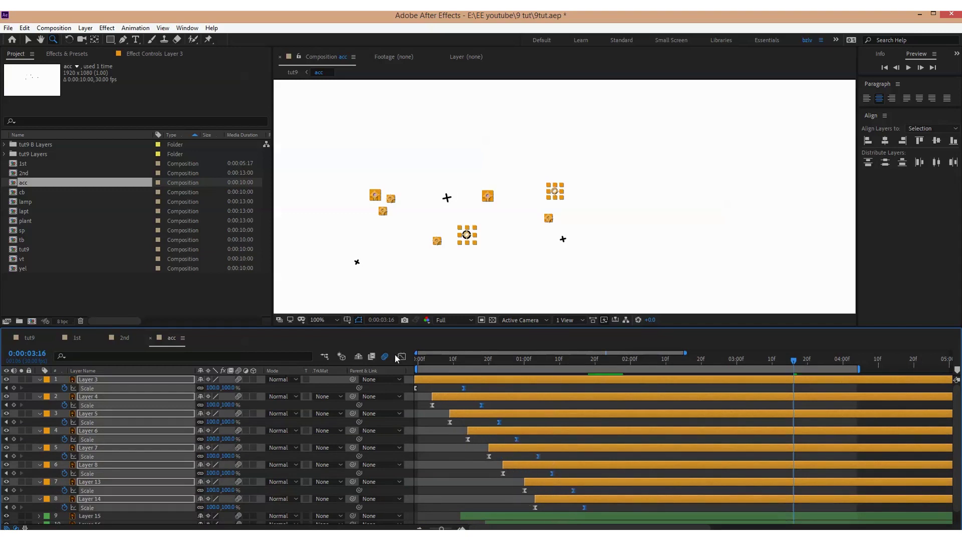
Check the Scale keyframes' speed curves and preview the animation in the tut9 composition
key(shift+F3)
click(402, 357)
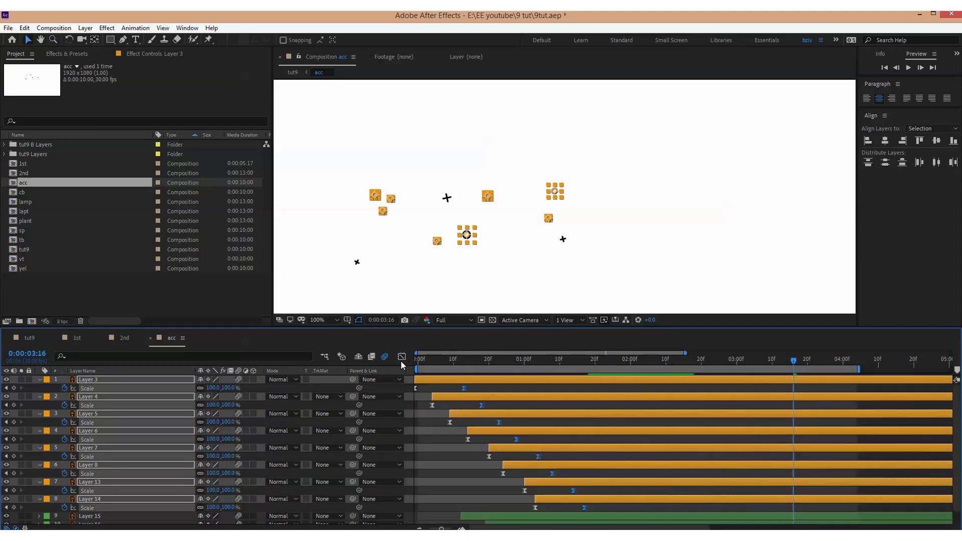
key(space)
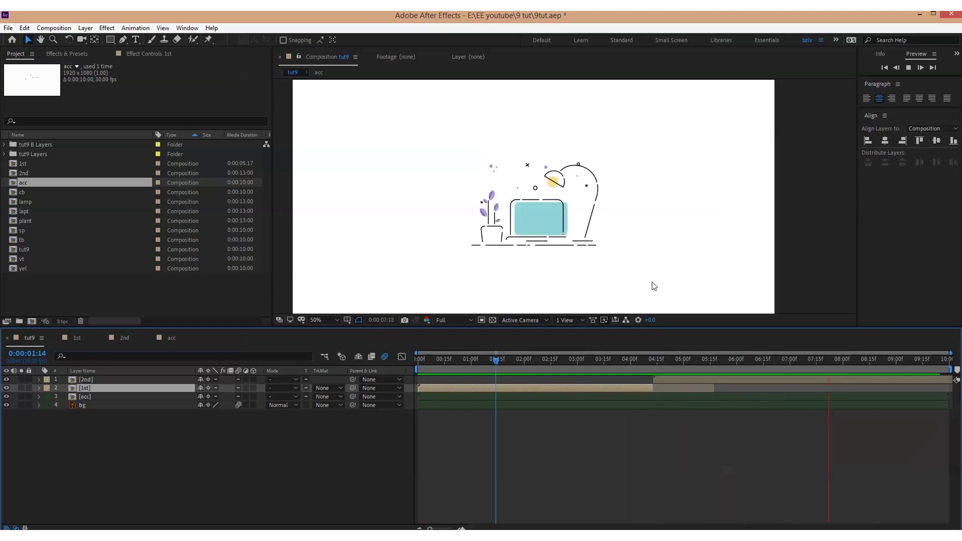
key(space)
In the acc composition, collapse the layer properties, move the lower small cross and upper small circle farther outward, and return to tut9
double_click(608, 394)
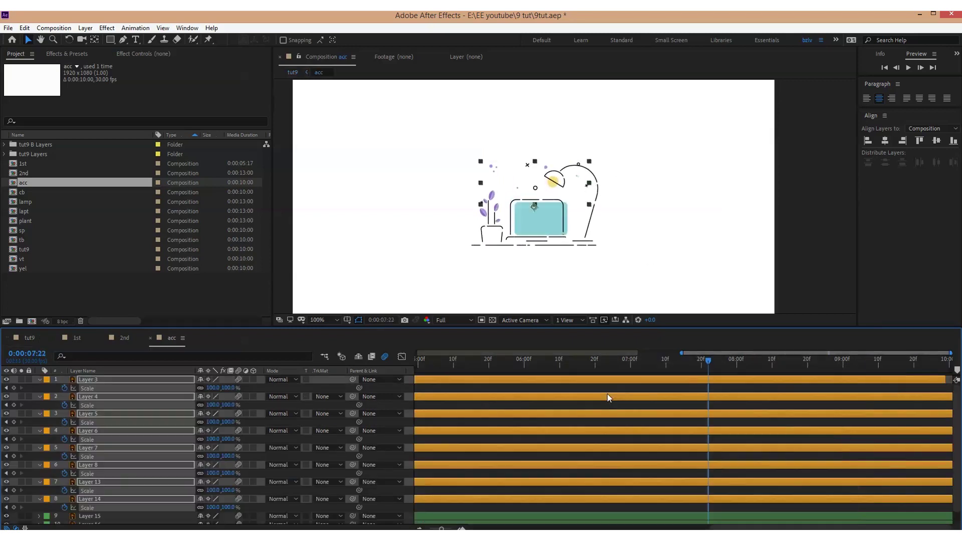
key(ctrl+a)
key(u)
click(375, 496)
drag(358, 269, 338, 272)
drag(552, 193, 558, 182)
click(28, 338)
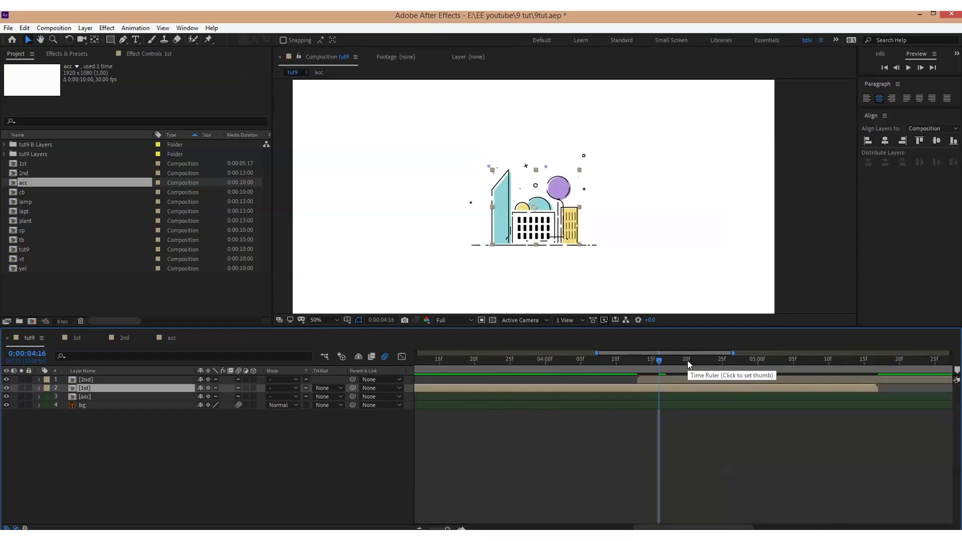
At 0:00:04:13, move the anchor points of the 1st and 2nd layers down to the middle of their ground lines
key(equal)
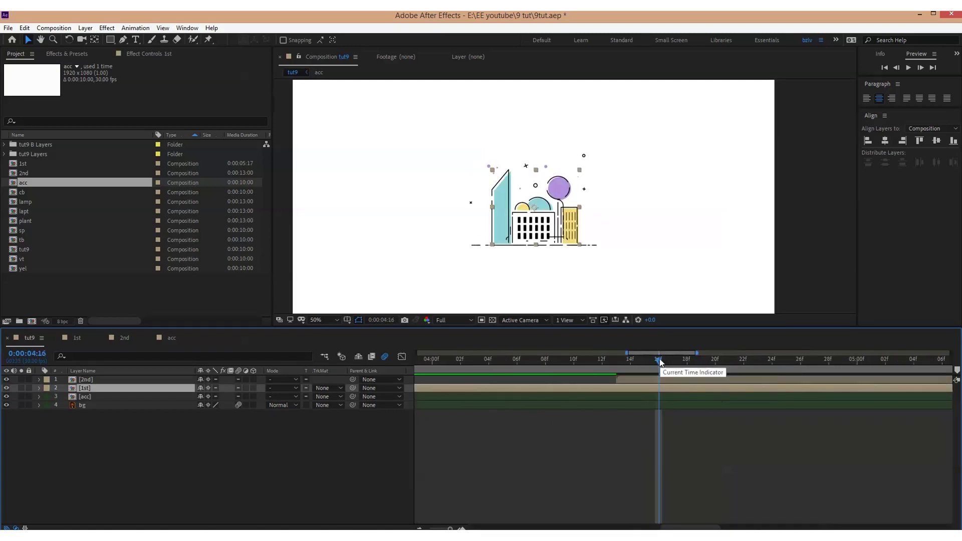
drag(659, 361, 603, 362)
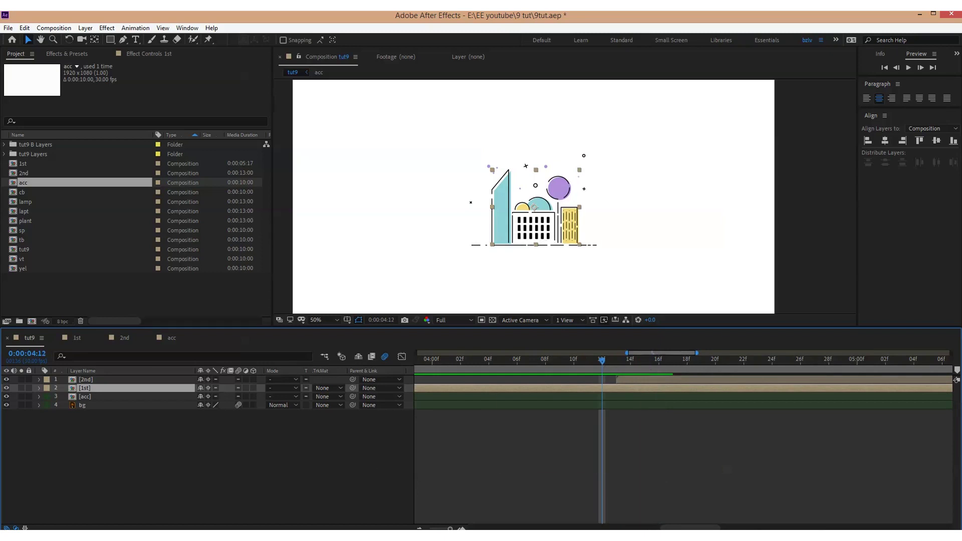
right_click(370, 461)
click(618, 387)
click(620, 357)
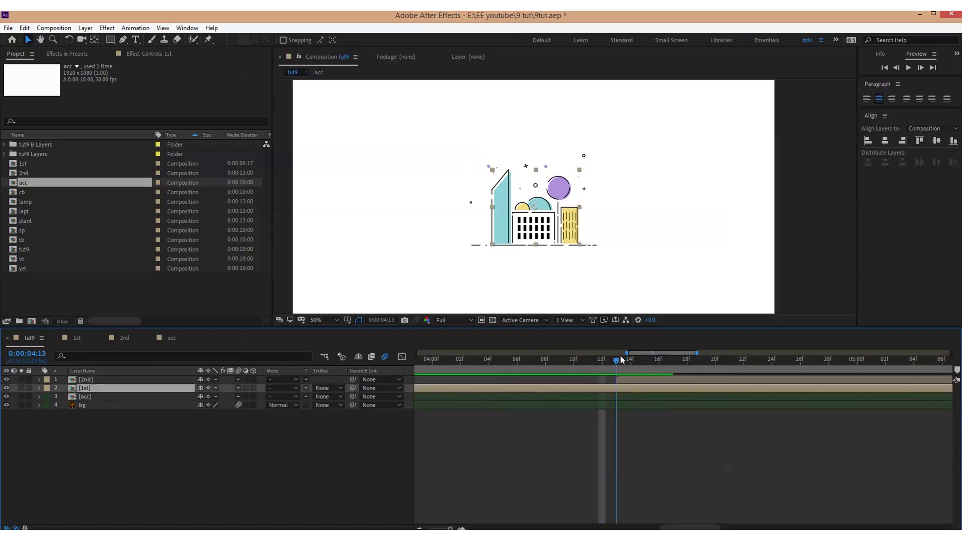
click(93, 42)
drag(536, 213, 539, 243)
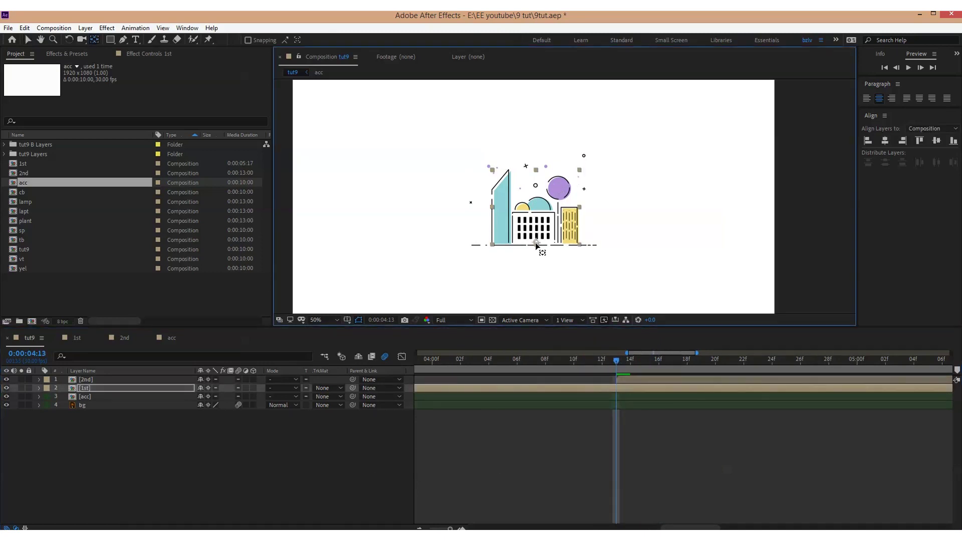
click(92, 379)
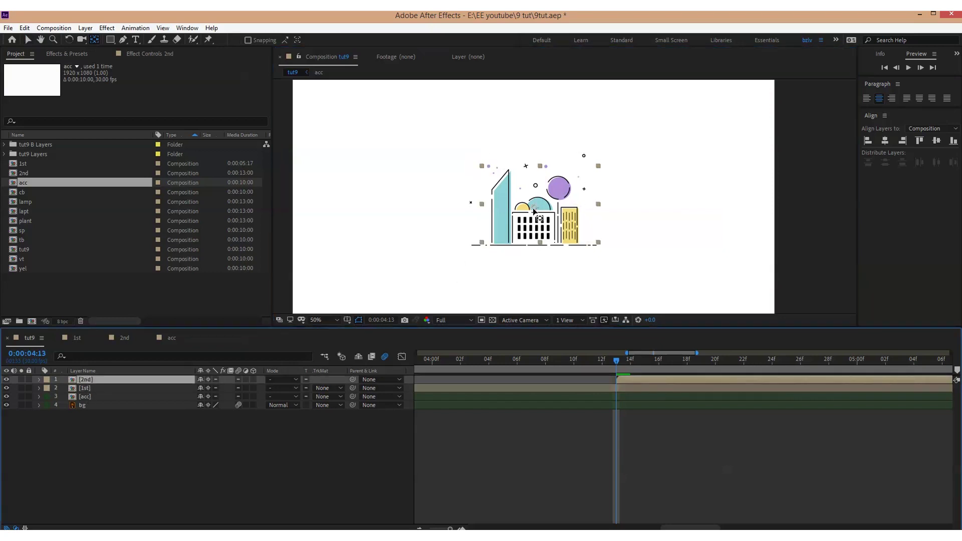
drag(534, 210, 539, 237)
Keyframe Rotation on the 1st and 2nd layers, turning 2nd from -180° at 0:00:04:13 to 0° at 0:00:04:17
shift+click(617, 389)
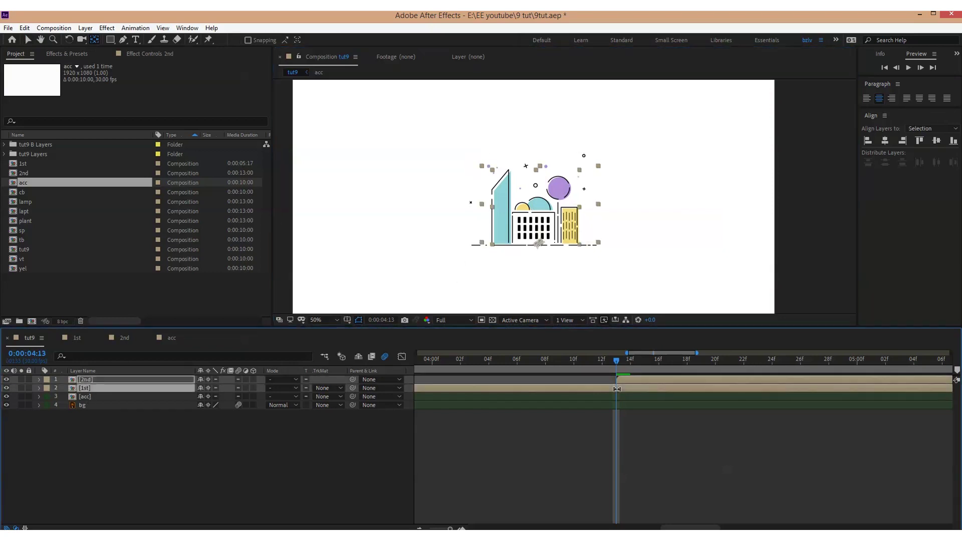
key(ctrl+shift+r)
click(543, 304)
key(alt+shift+r)
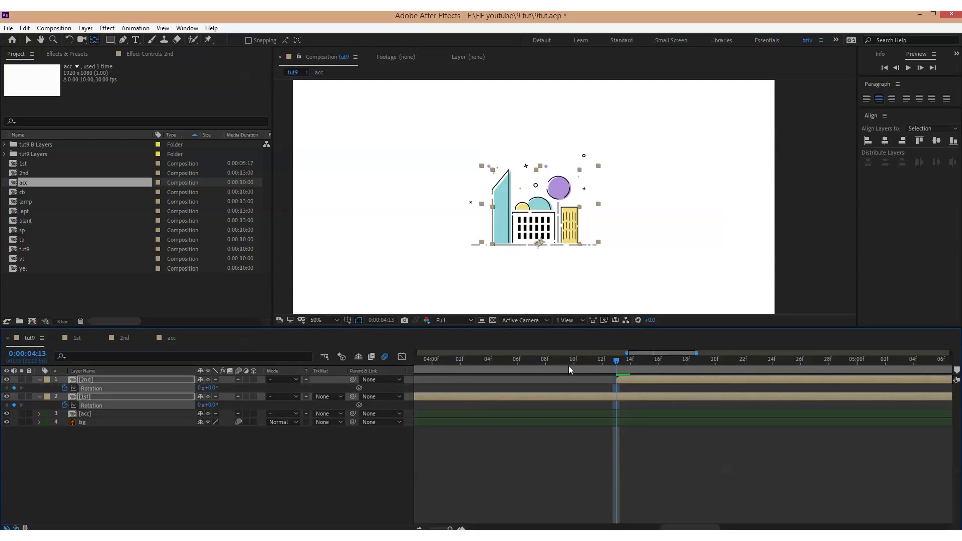
drag(617, 388, 673, 396)
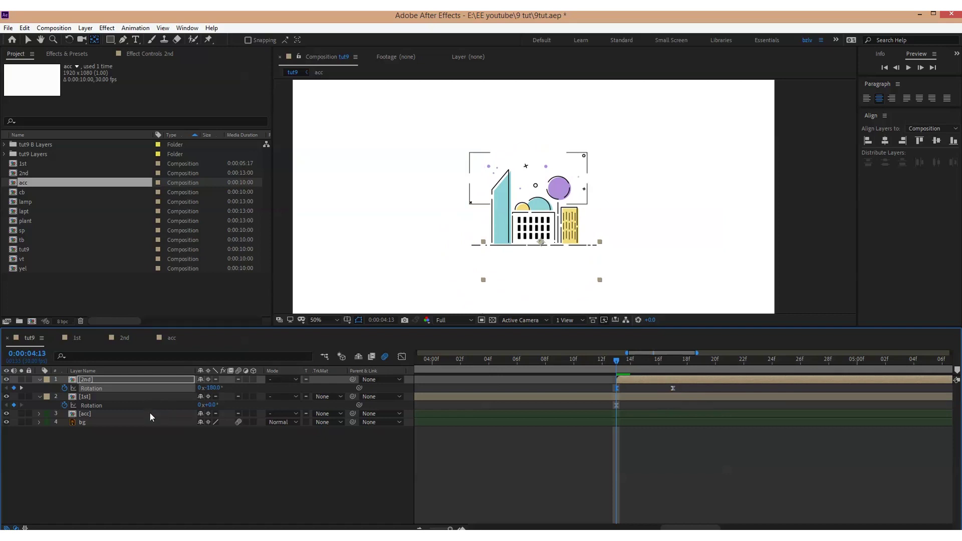
Set the 1st layer's Rotation to 180° at 0:00:04:17 and return to the start of the rotation
drag(618, 361, 671, 368)
drag(214, 405, 307, 407)
click(285, 457)
drag(673, 361, 618, 365)
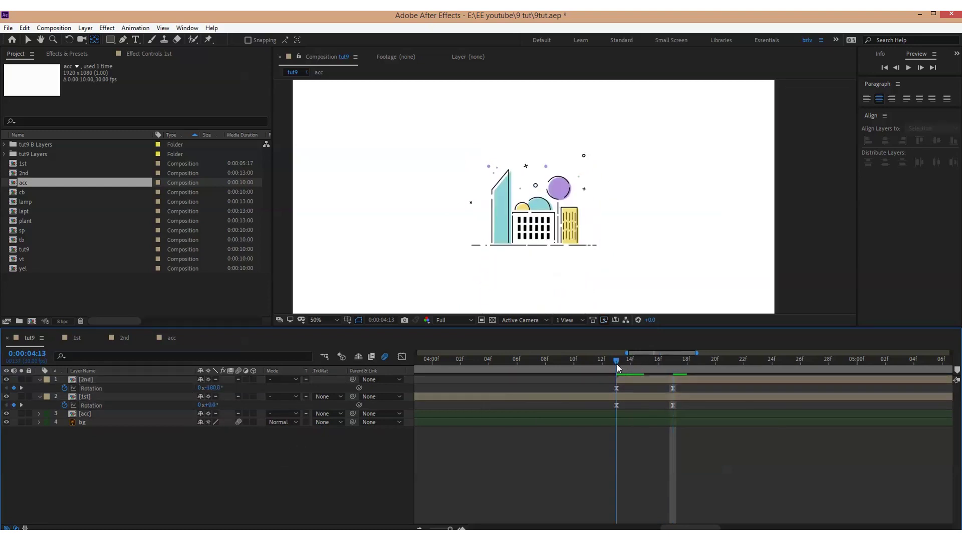
Move both ending Rotation keyframes to 0:00:04:21 and preview the transition in a work area starting at 0:00:04:09
drag(694, 411, 729, 395)
click(777, 361)
key(n)
click(559, 361)
key(b)
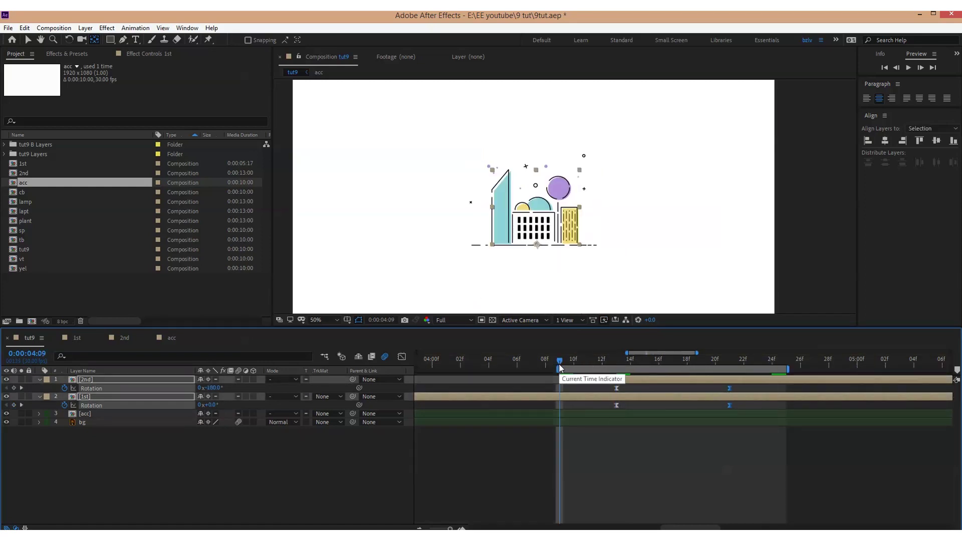
key(minus)
key(space)
key(space)
Widen the work area on both sides of the rotation and preview the transition
click(680, 363)
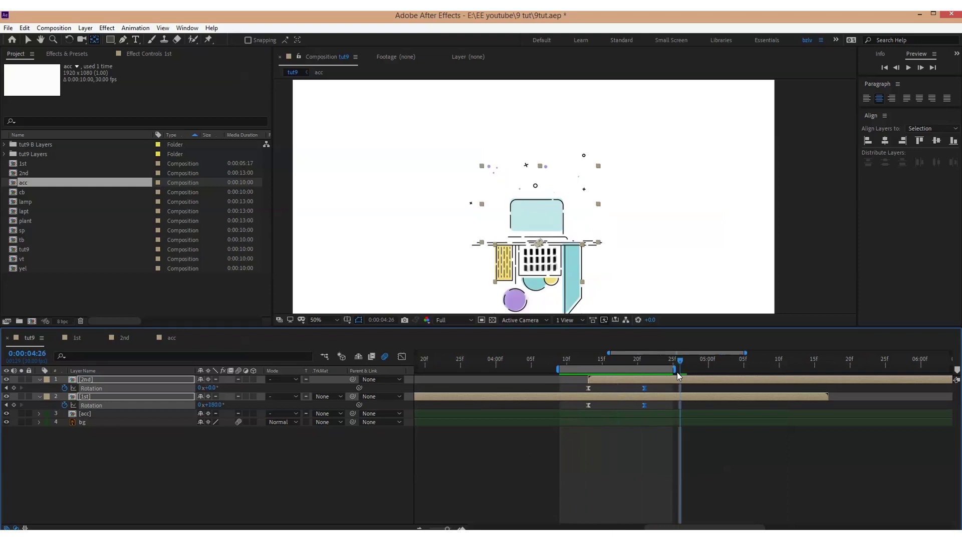
drag(677, 371, 831, 369)
drag(558, 369, 631, 369)
click(537, 360)
key(space)
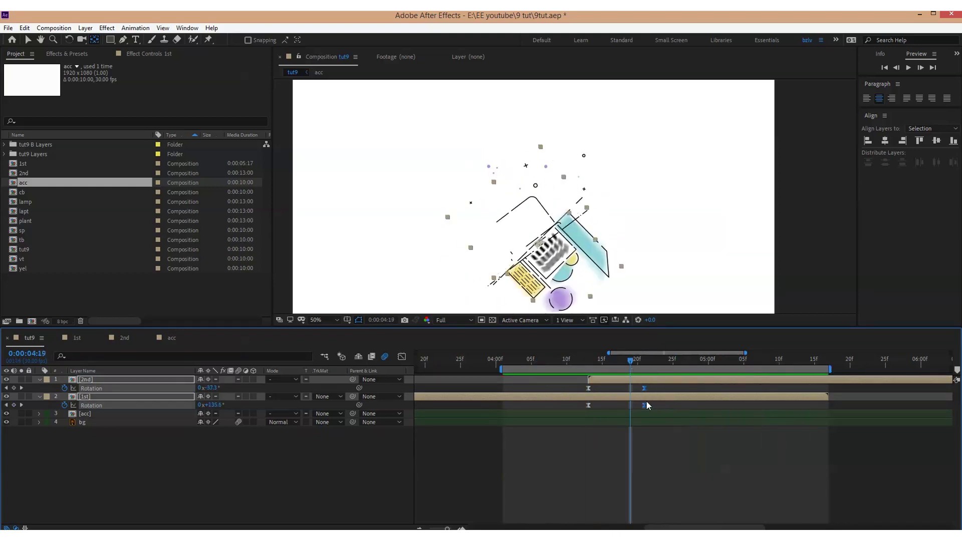
Move both ending Rotation keyframes to 0:00:04:28, raise their incoming influence to 100%, and preview the eased rotation
drag(647, 405, 697, 392)
key(shift+F3)
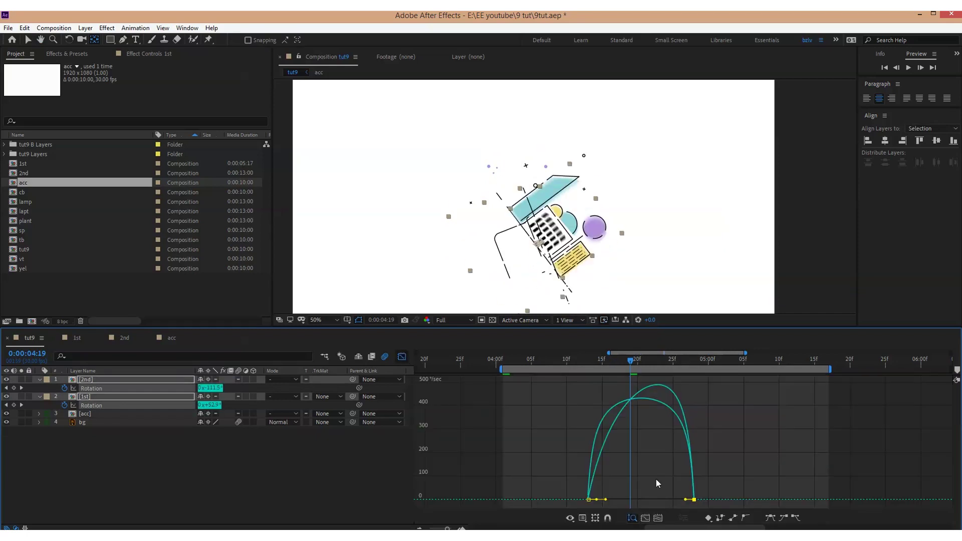
drag(686, 499, 636, 503)
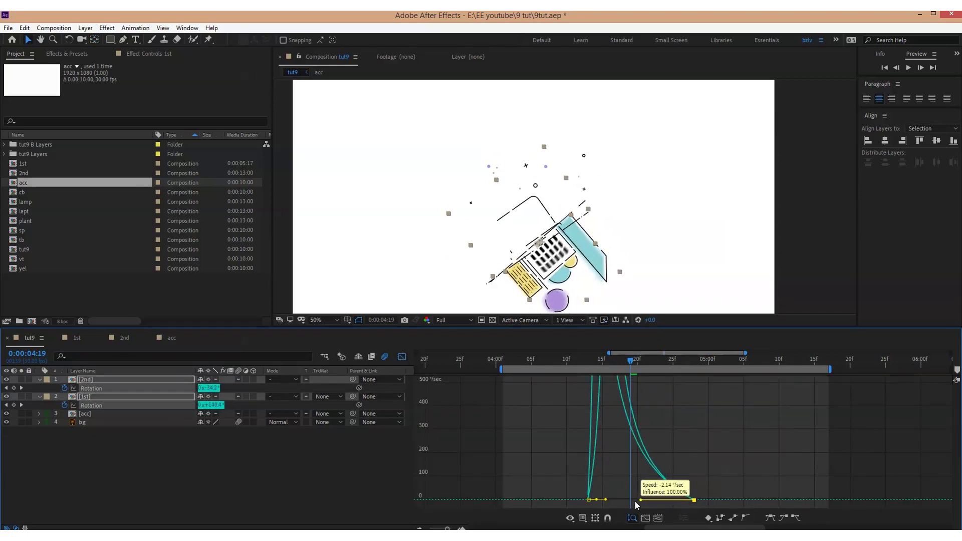
click(402, 357)
key(space)
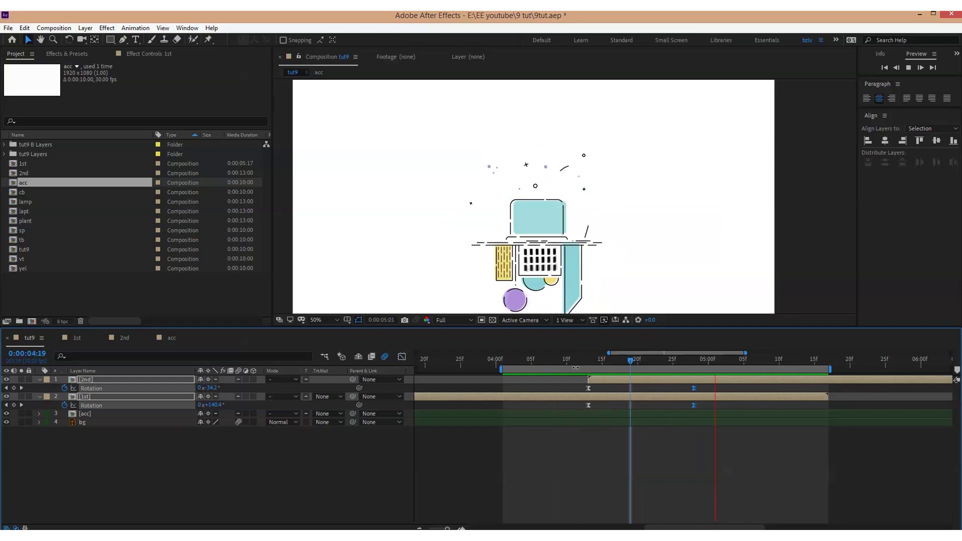
key(space)
At 0:00:04:06, draw a wide white rectangle covering the area directly below the city's ground line
click(421, 441)
click(630, 397)
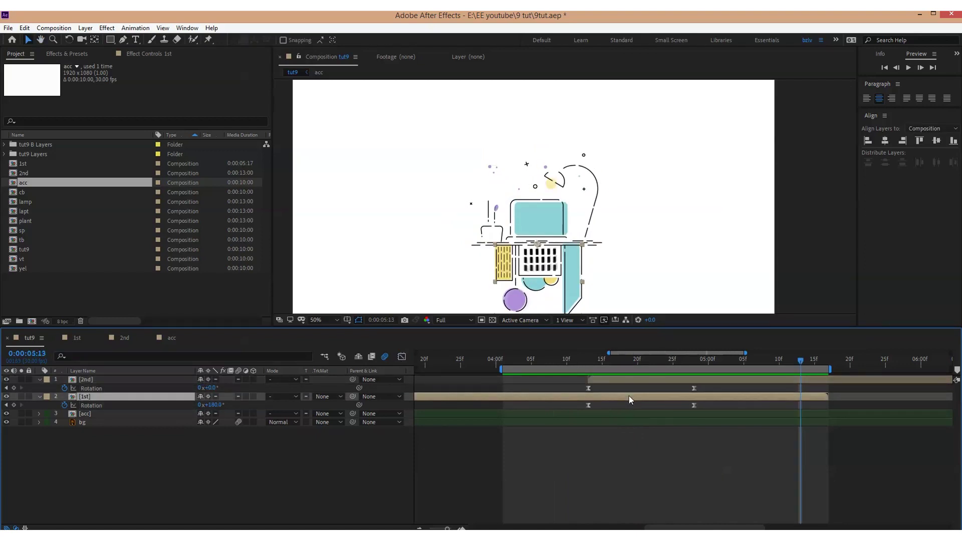
drag(596, 361, 539, 379)
click(386, 453)
click(110, 41)
key(space)
drag(566, 269, 554, 210)
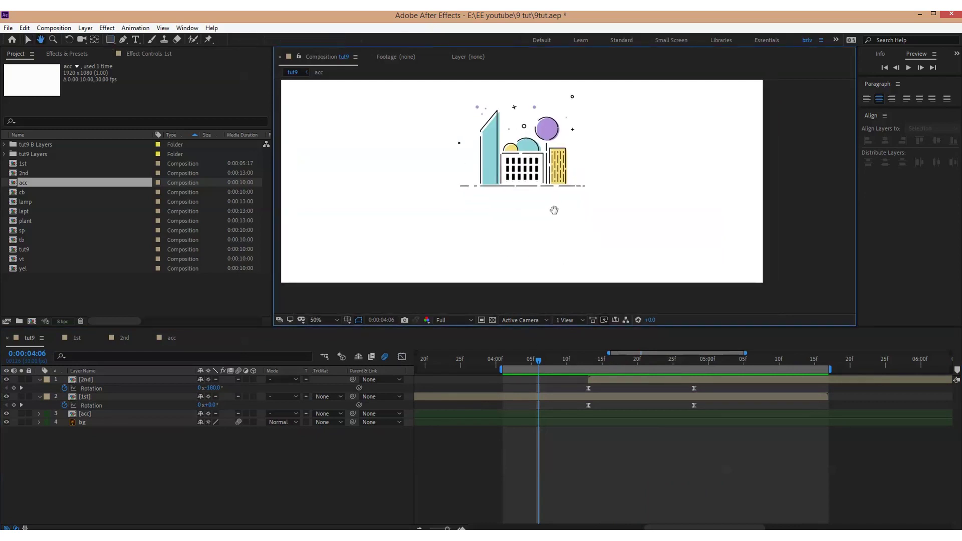
key(q)
drag(380, 277, 664, 188)
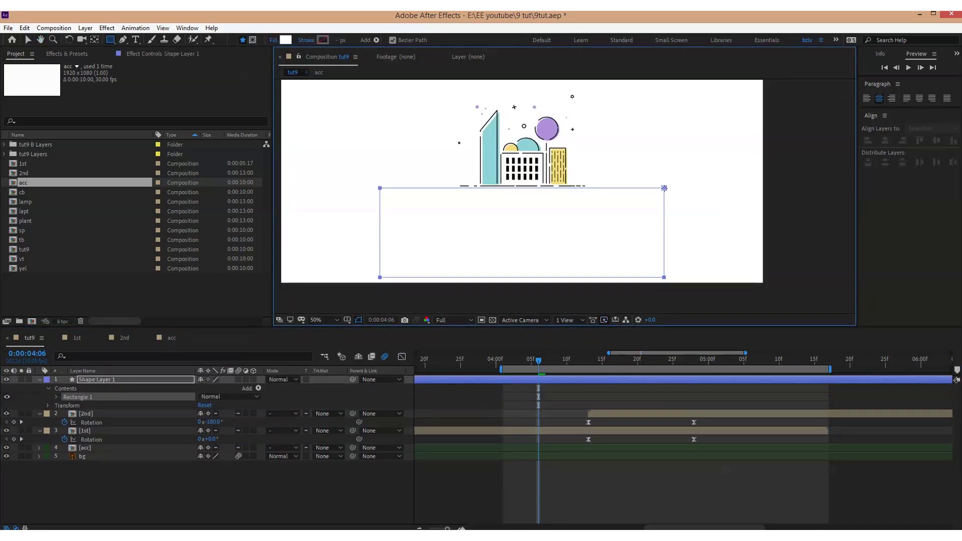
Place Shape Layer 1 directly above the 1st layer and use it as that layer's Alpha Inverted matte
drag(116, 380, 113, 425)
click(102, 432)
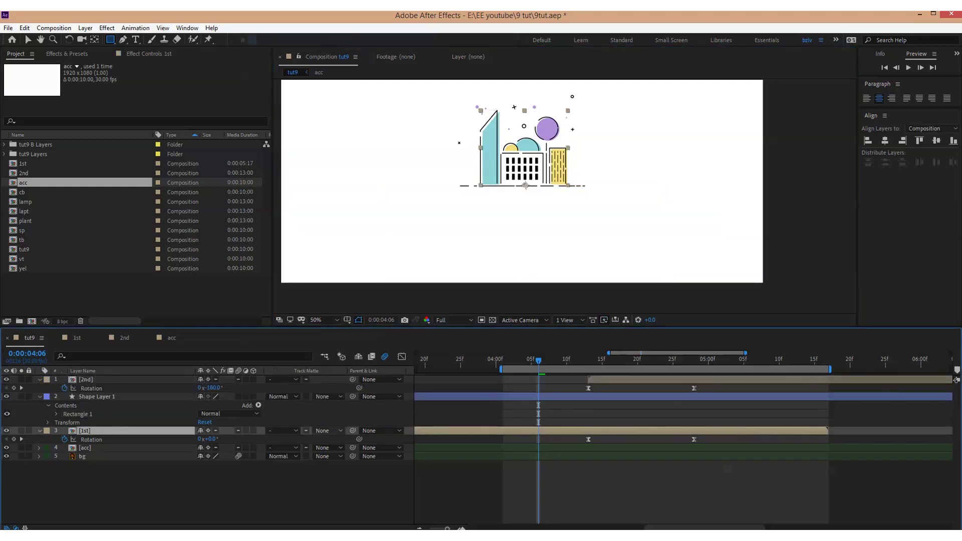
click(328, 431)
click(350, 457)
Check where the two ground lines meet at 0:00:04:27, then lower the 1st layer's anchor point slightly and preview the transition
drag(588, 361, 689, 376)
click(94, 40)
key(z)
click(577, 162)
click(460, 247)
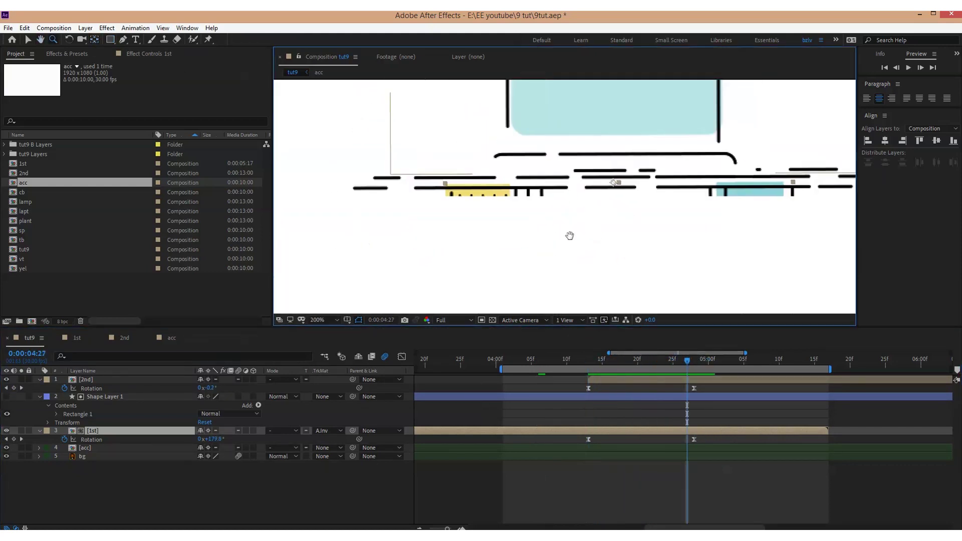
alt+click(570, 224)
alt+click(570, 224)
drag(571, 224, 555, 228)
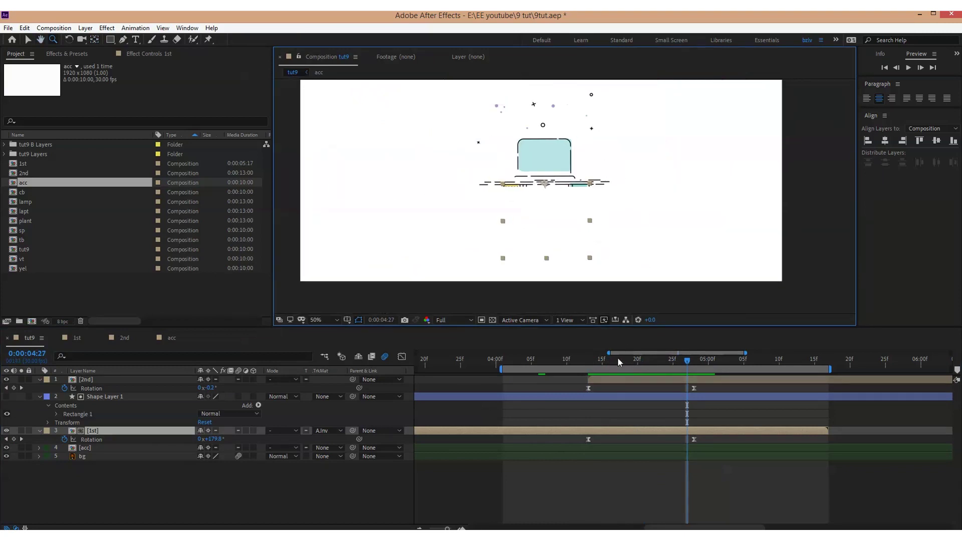
drag(619, 361, 590, 361)
click(94, 40)
drag(544, 184, 544, 188)
drag(589, 359, 595, 381)
key(space)
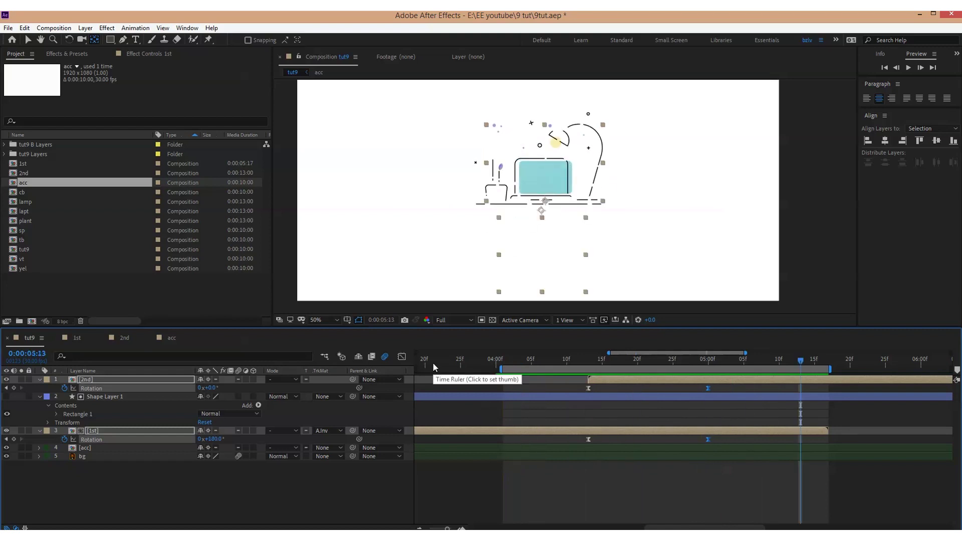
Turn off collapsed transformations and enable motion blur on the 1st and 2nd layers, then preview the rotation
key(ctrl+a)
key(u)
click(99, 431)
click(94, 396)
ctrl+click(90, 380)
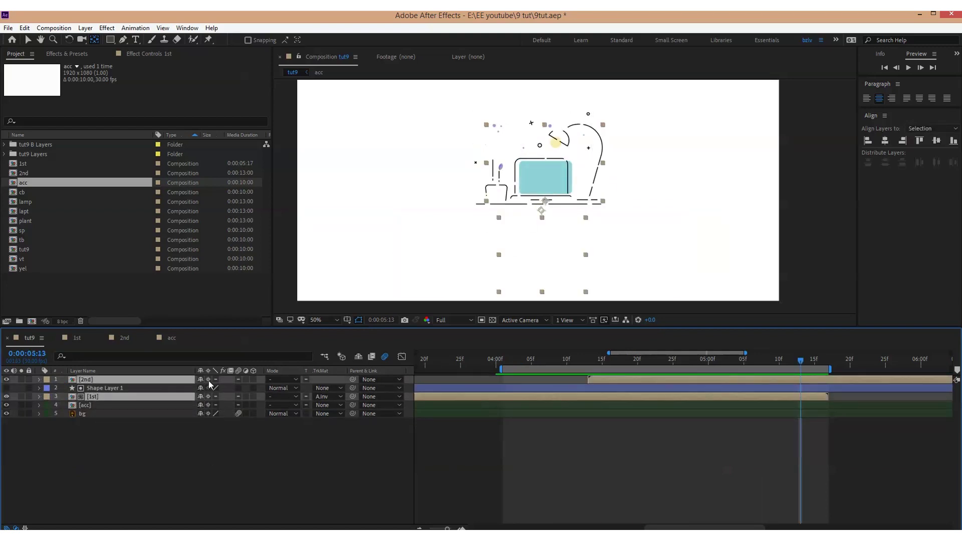
click(208, 380)
click(238, 380)
click(239, 395)
key(space)
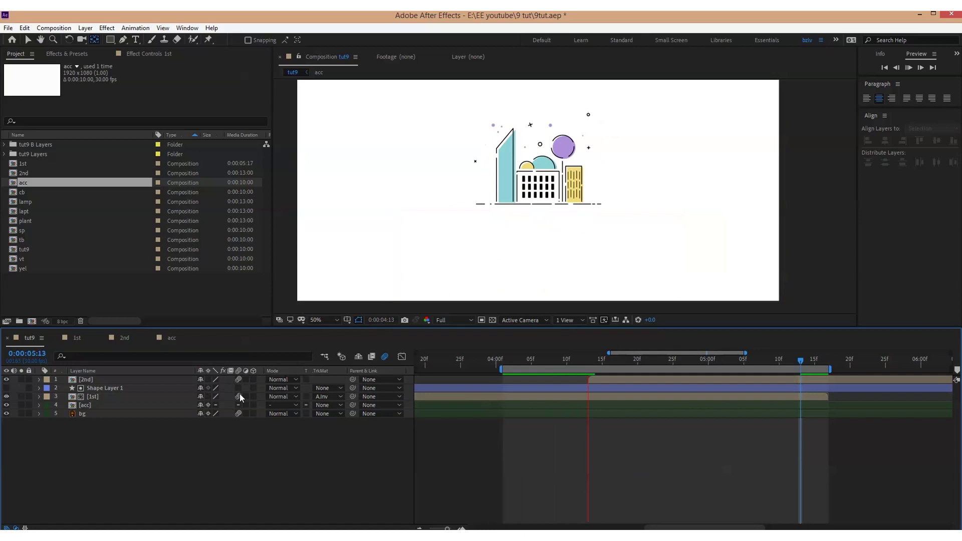
click(382, 357)
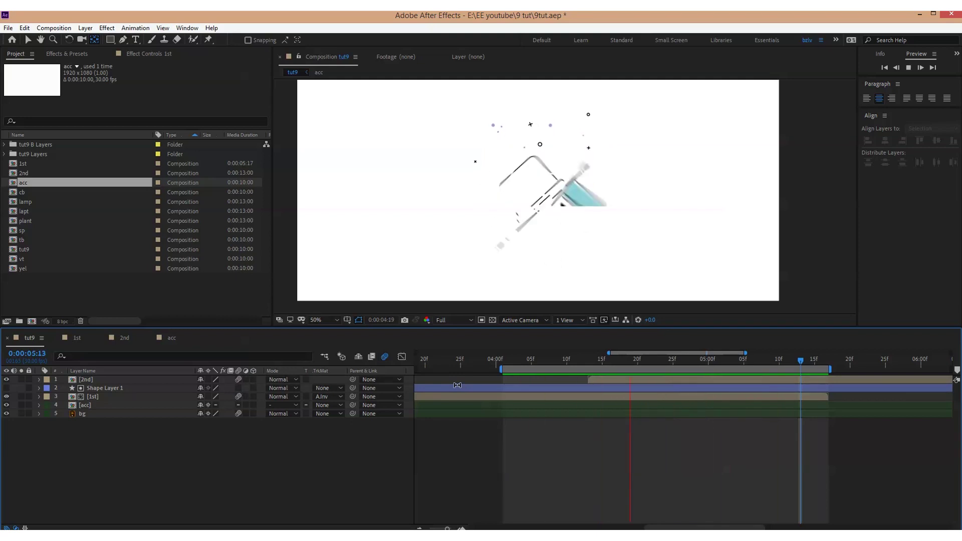
drag(606, 359, 701, 369)
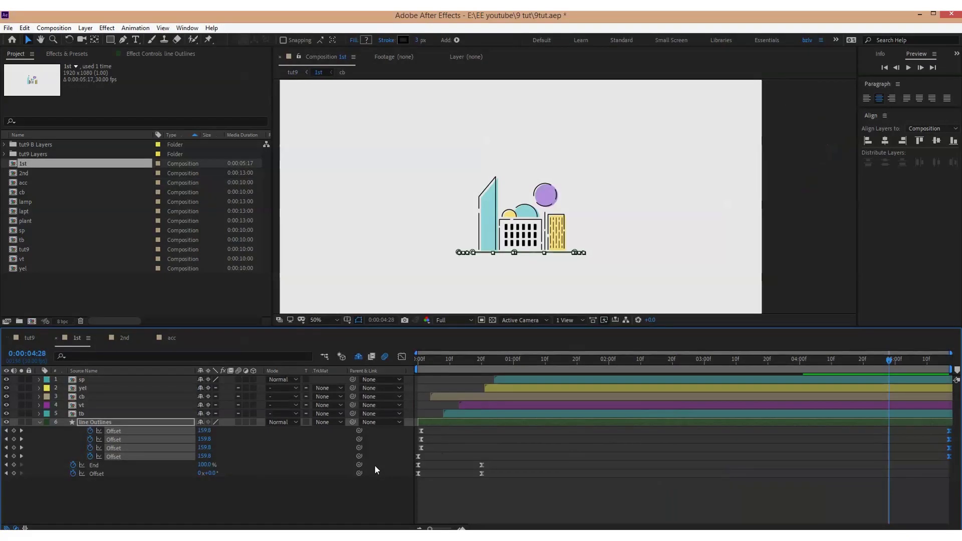
Add eased Position keyframes from 0:00:04:28 to the sp, yel, cb, vt and tb layers, lifting slightly before dropping to 960, 881 at 0:00:05:09
key(ctrl+a)
key(u)
click(332, 477)
click(85, 380)
click(83, 389)
click(83, 397)
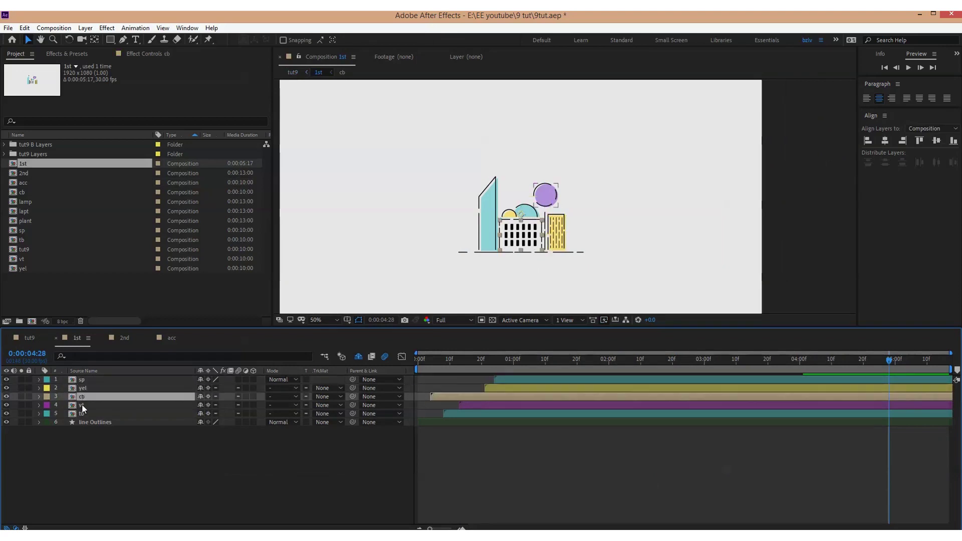
click(82, 414)
shift+click(84, 381)
key(alt+shift+p)
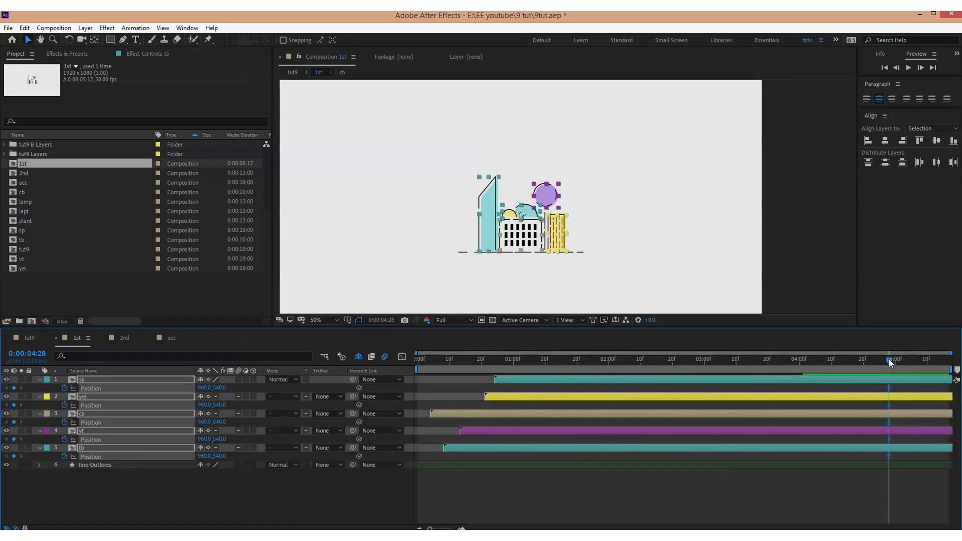
drag(889, 360, 897, 359)
drag(219, 388, 396, 398)
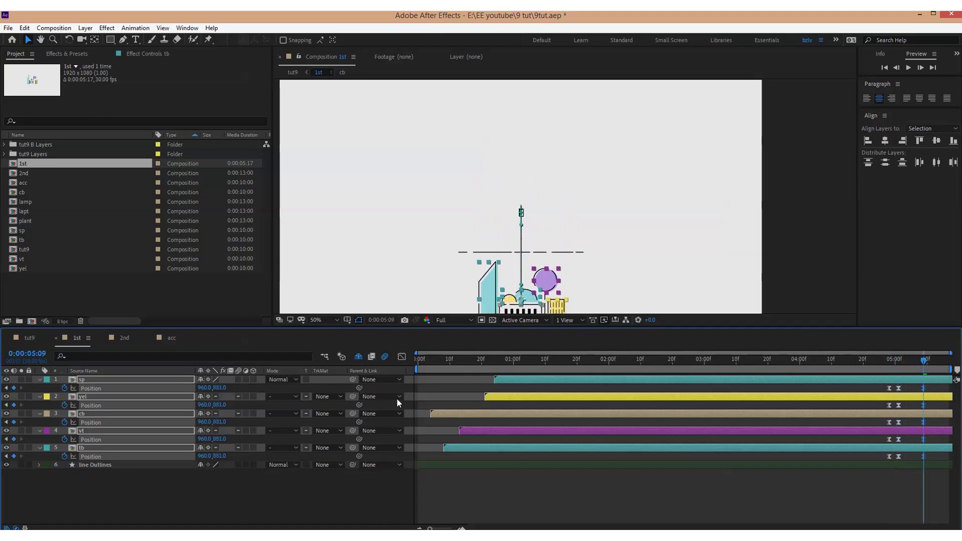
Start the work area just before the drop, widen the spacing of the five layers' Position keyframes, and preview the motion
drag(939, 385, 896, 454)
click(842, 360)
key(b)
drag(900, 390, 944, 469)
key(space)
click(860, 360)
drag(933, 389, 928, 390)
key(space)
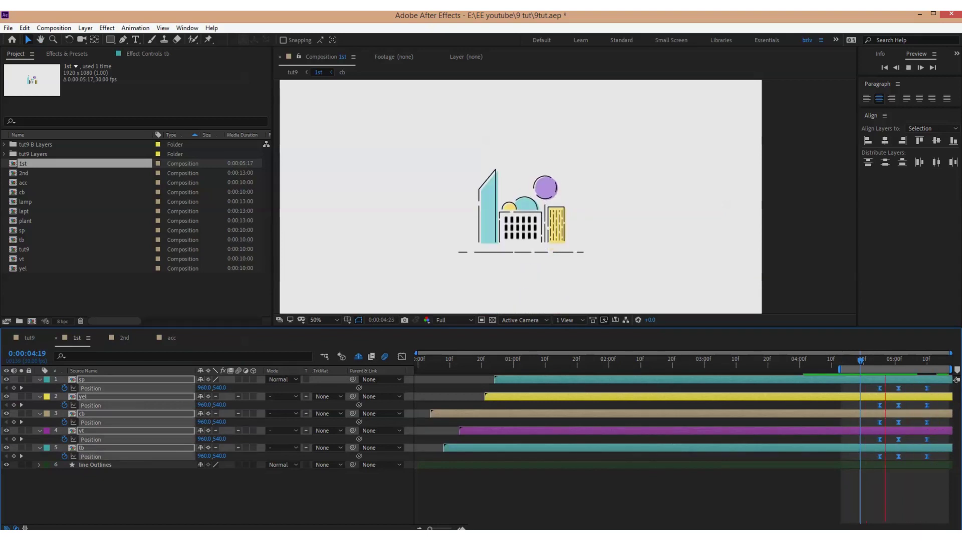
In the tut9 composition, draw a rectangular mask around the city on the 1st layer, ending at the ground line
click(29, 338)
mouse_move(680, 365)
mouse_down()
mouse_move(699, 367)
mouse_move(670, 372)
mouse_up()
key(q)
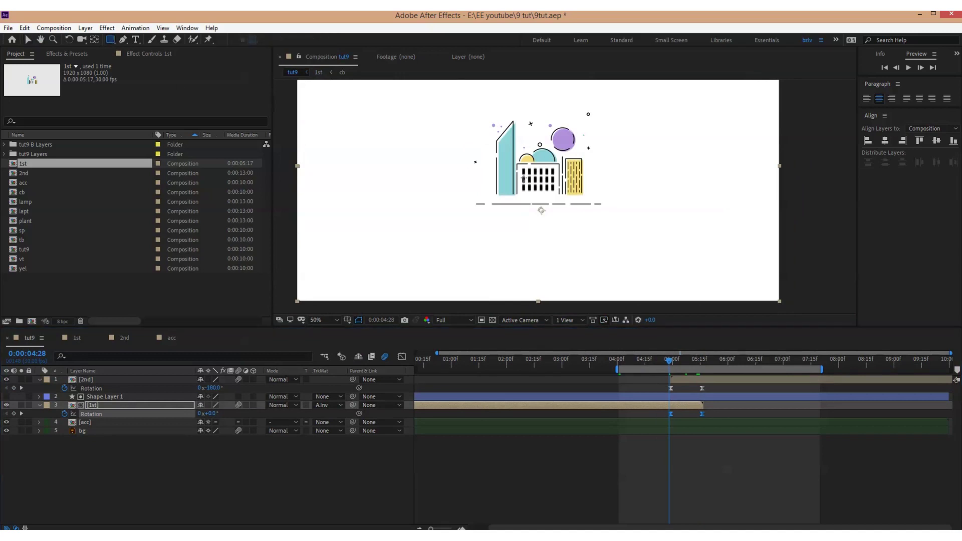
drag(441, 98, 633, 204)
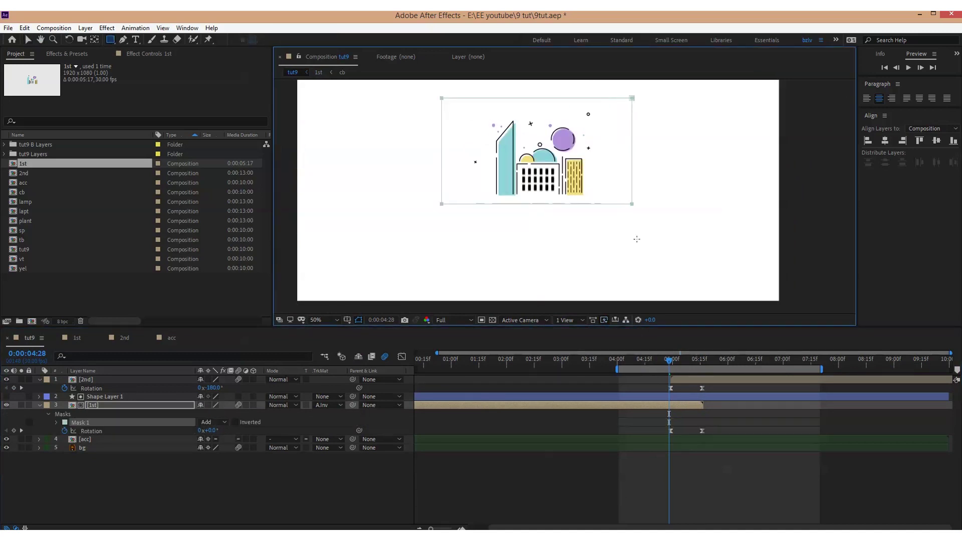
click(647, 365)
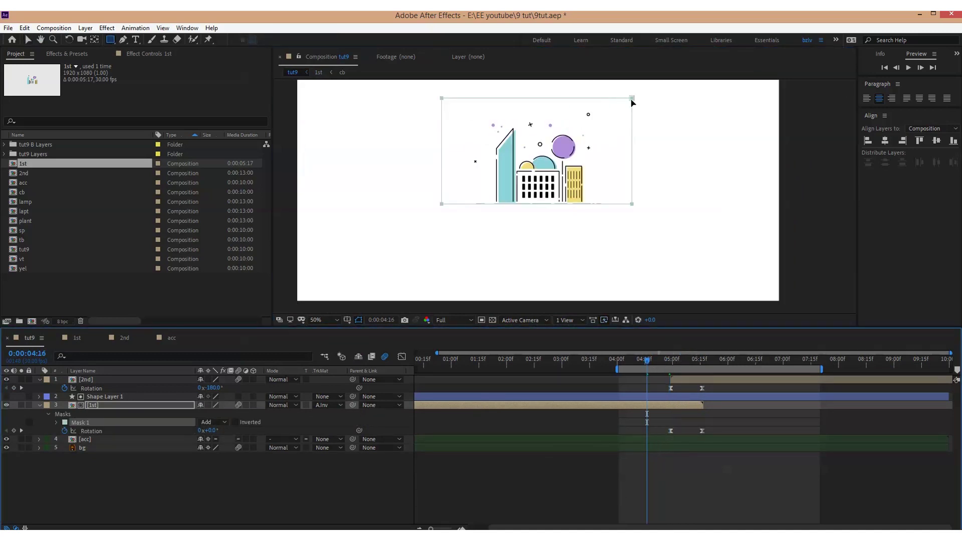
Lower the mask's bottom edge just enough to include the full ground line, then preview the transition
key(v)
drag(537, 204, 538, 213)
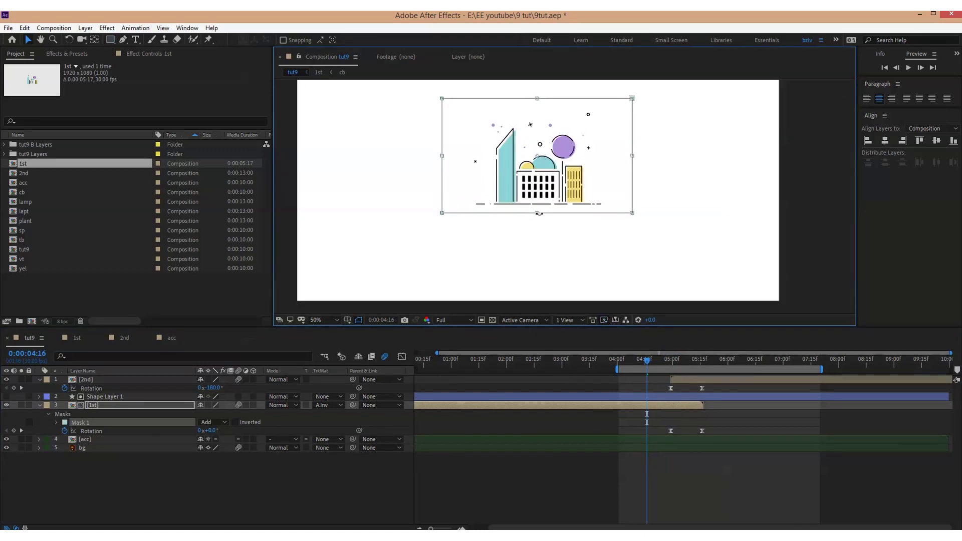
key(ctrl+z)
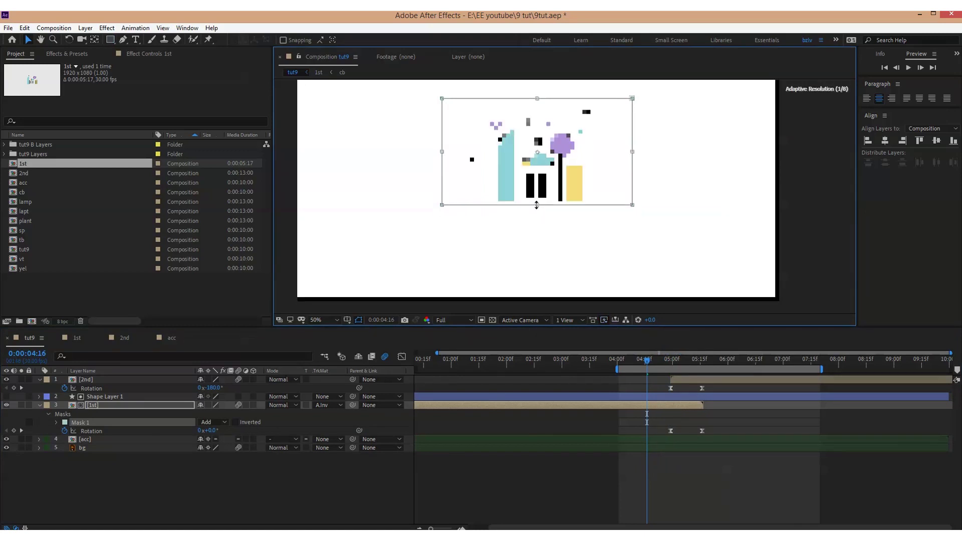
click(360, 485)
key(space)
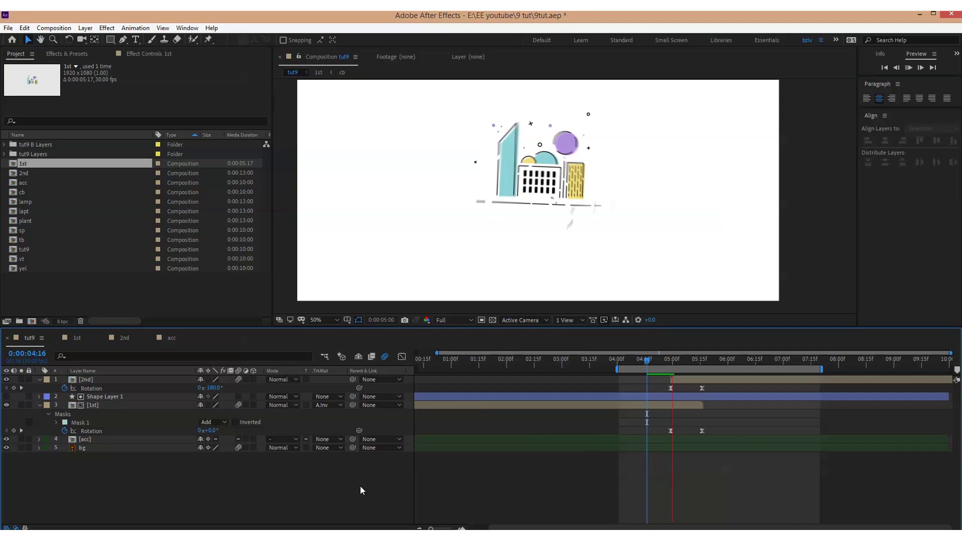
In the 1st composition, shift the Position keyframes of all five building layers about three frames earlier
double_click(663, 406)
drag(872, 390, 937, 462)
drag(927, 389, 871, 407)
click(852, 360)
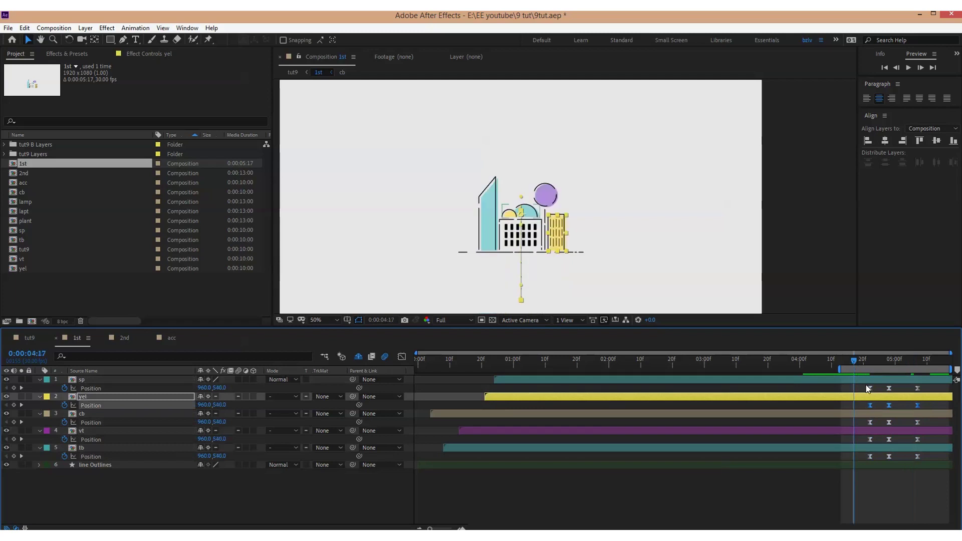
click(864, 382)
drag(880, 445, 836, 450)
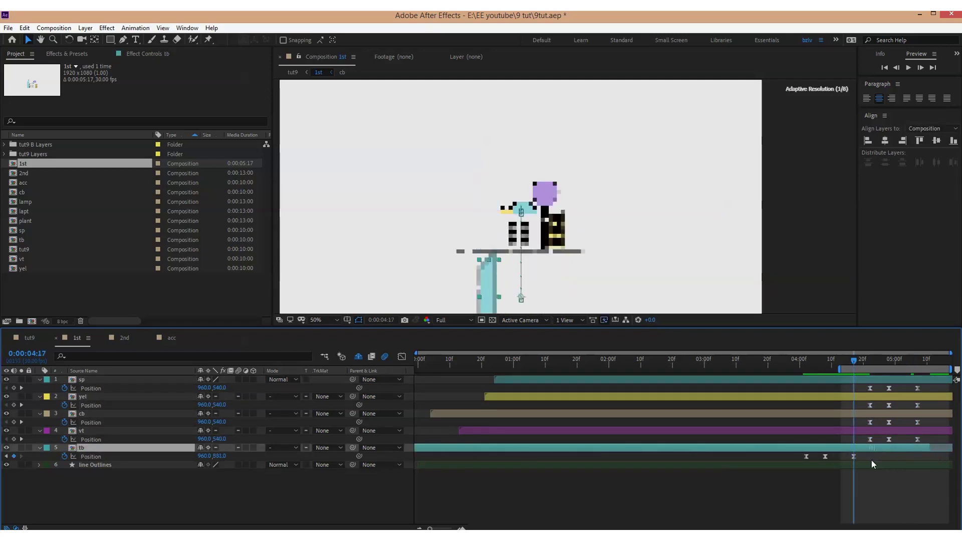
key(ctrl+z)
Stagger the layers' Position keyframes so tb drops first, yel second, sp and cb together, and vt last, then preview
drag(925, 459, 856, 456)
click(853, 394)
drag(927, 408, 863, 406)
click(870, 416)
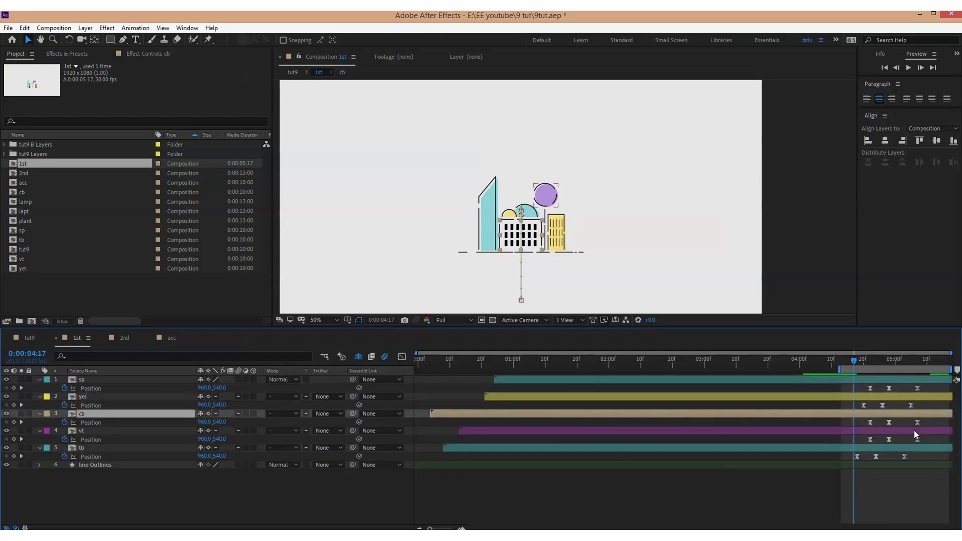
drag(931, 436, 880, 440)
drag(934, 390, 846, 458)
key(space)
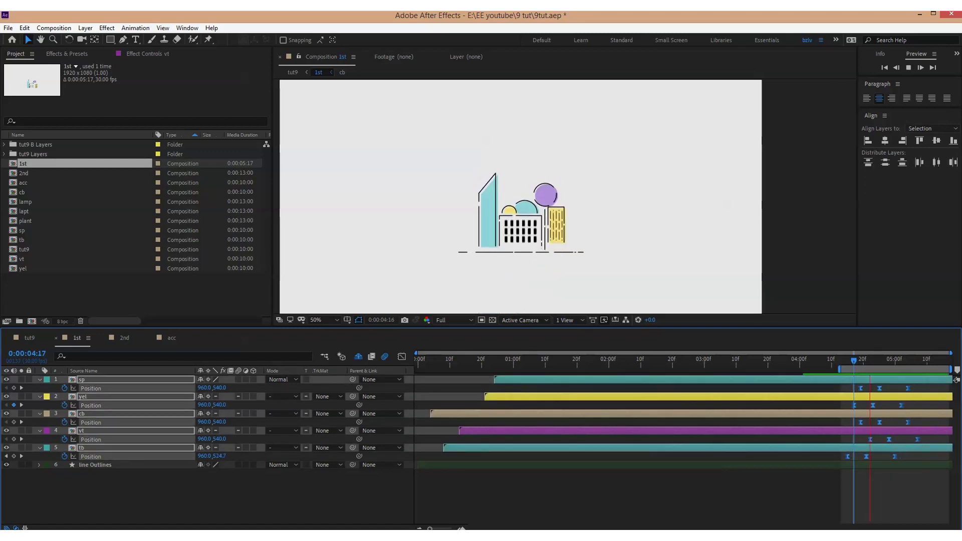
key(space)
Move the yel layer's Position keyframes about three frames later, just after those of cb, and preview the staggered drop
drag(931, 420, 852, 426)
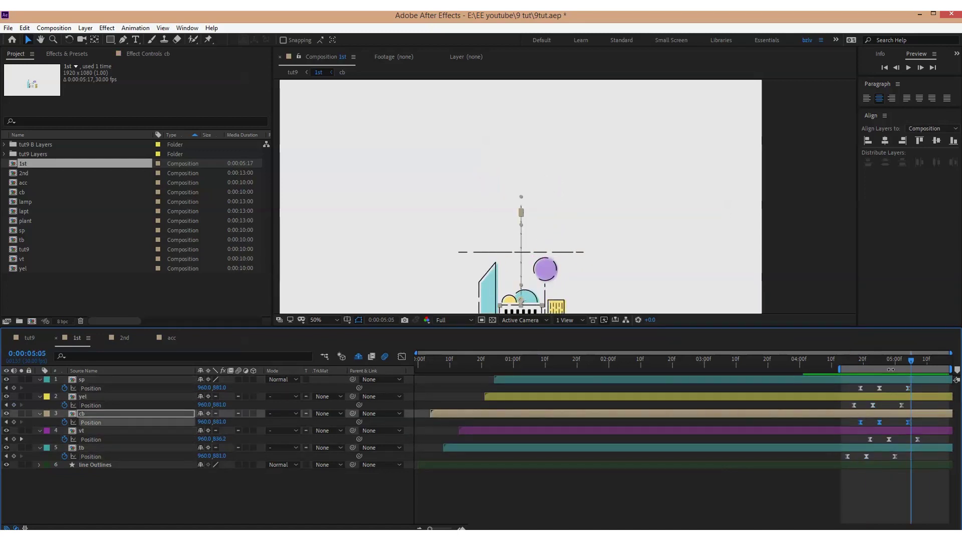
click(886, 360)
drag(914, 402, 851, 408)
drag(854, 405, 864, 406)
key(space)
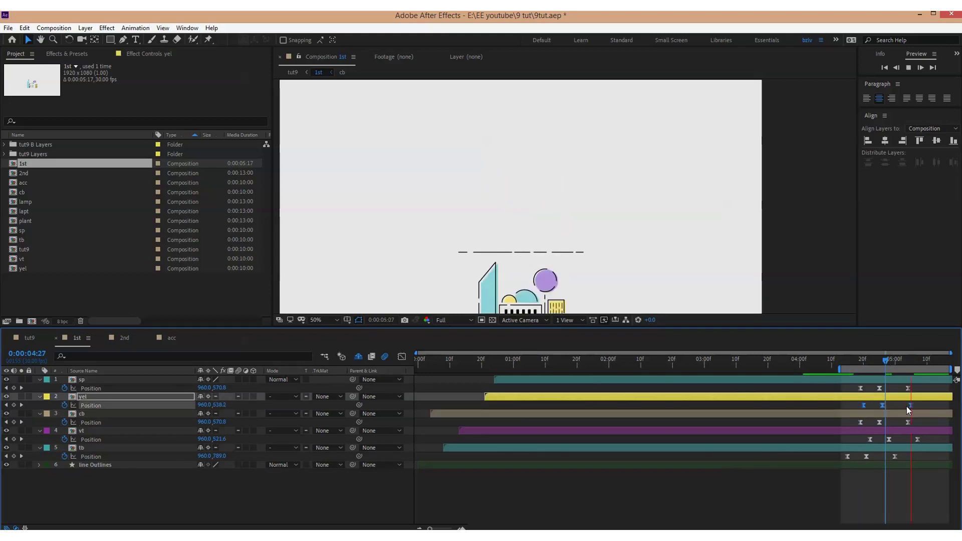
key(space)
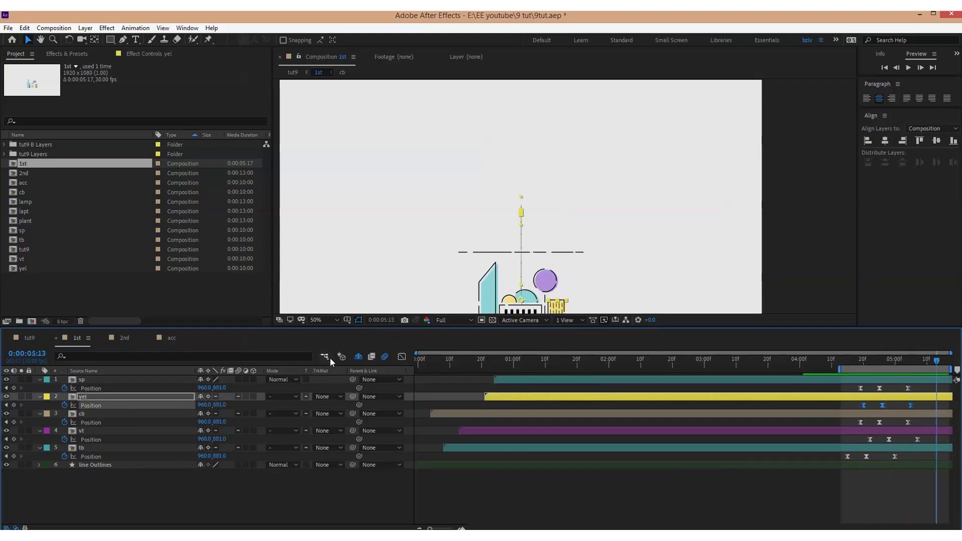
In the tut9 composition, set Null 1's Scale keyframe at 0:00:02:23 to 105%
click(43, 340)
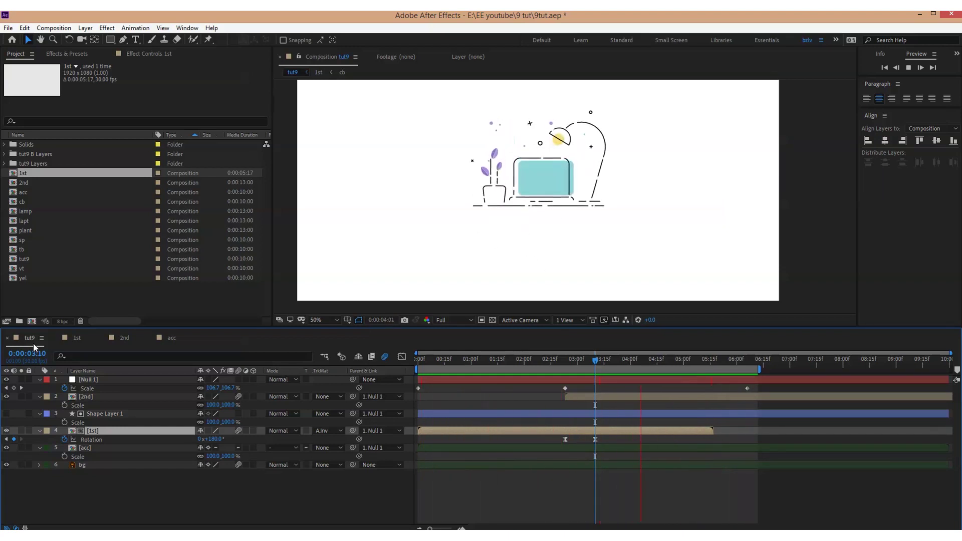
key(space)
drag(568, 360, 565, 362)
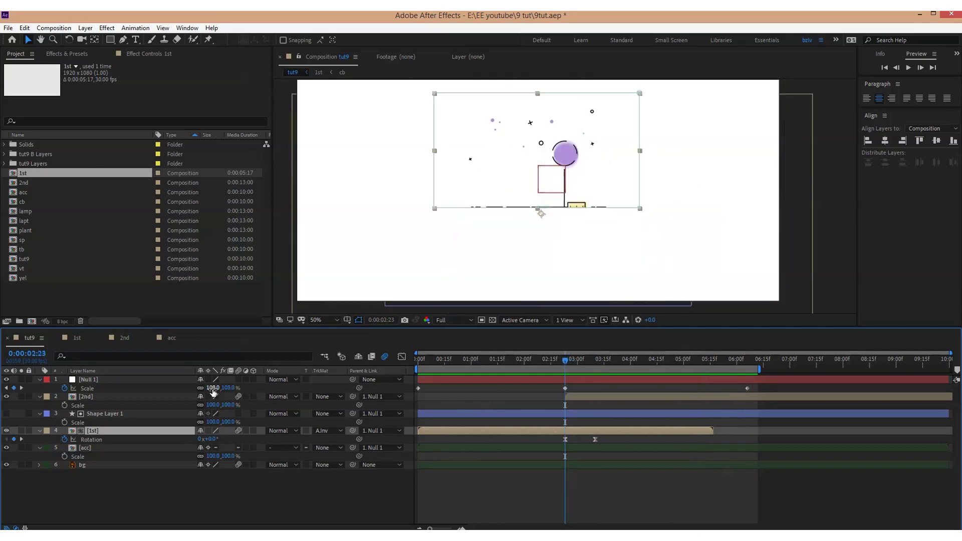
click(213, 389)
text(105)
key(Return)
Apply Easy Ease to all of Null 1's Scale keyframes and preview the animation from the beginning
drag(763, 386, 407, 402)
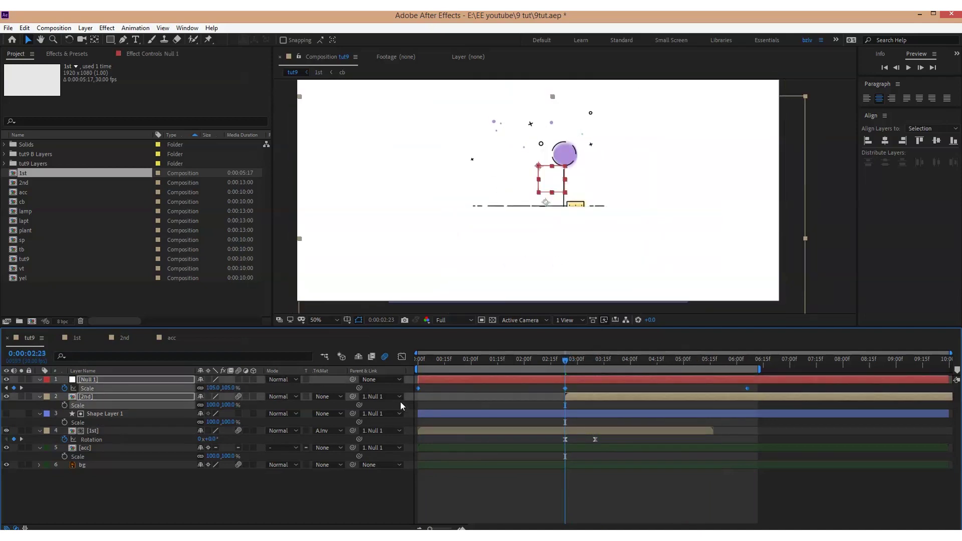
key(F9)
key(Home)
click(330, 482)
key(space)
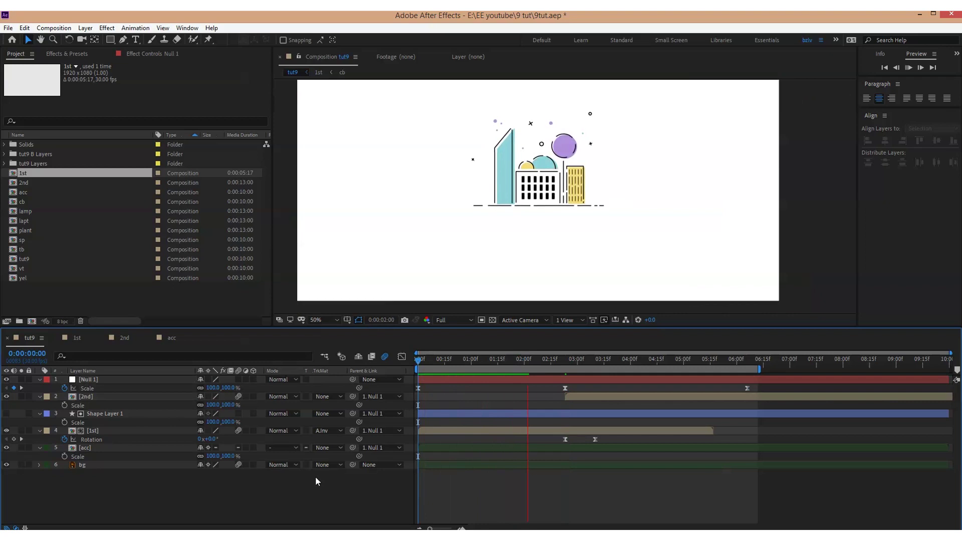